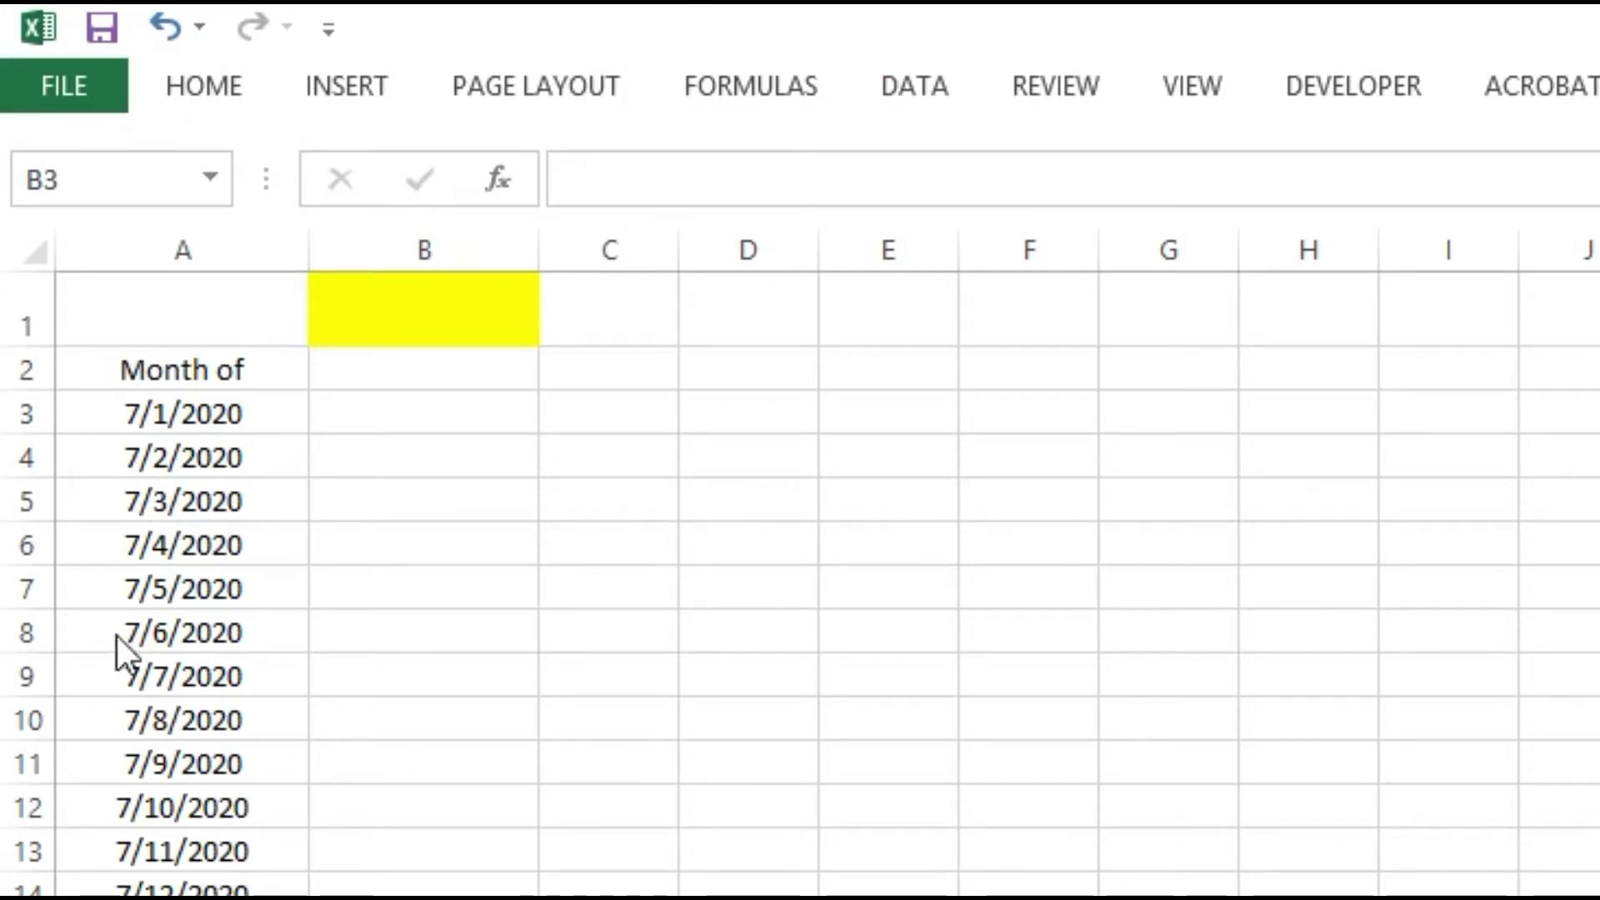
Enter =EDATE(A3,B1) in B3 so it displays 1-Jul-20 while B1 is empty.
click(384, 309)
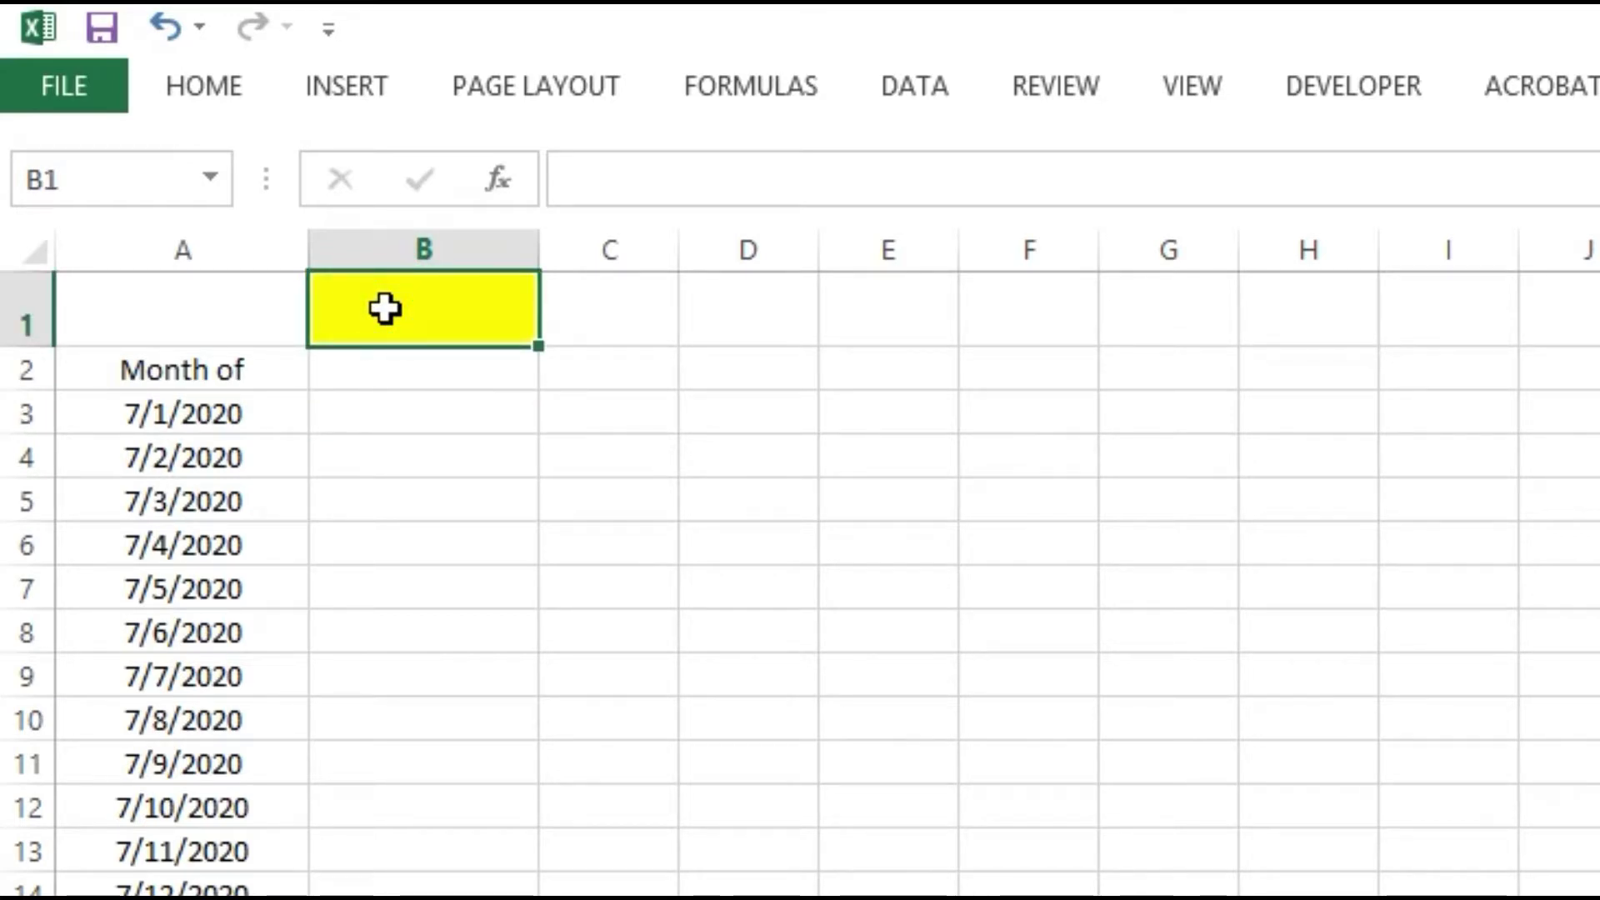
click(392, 421)
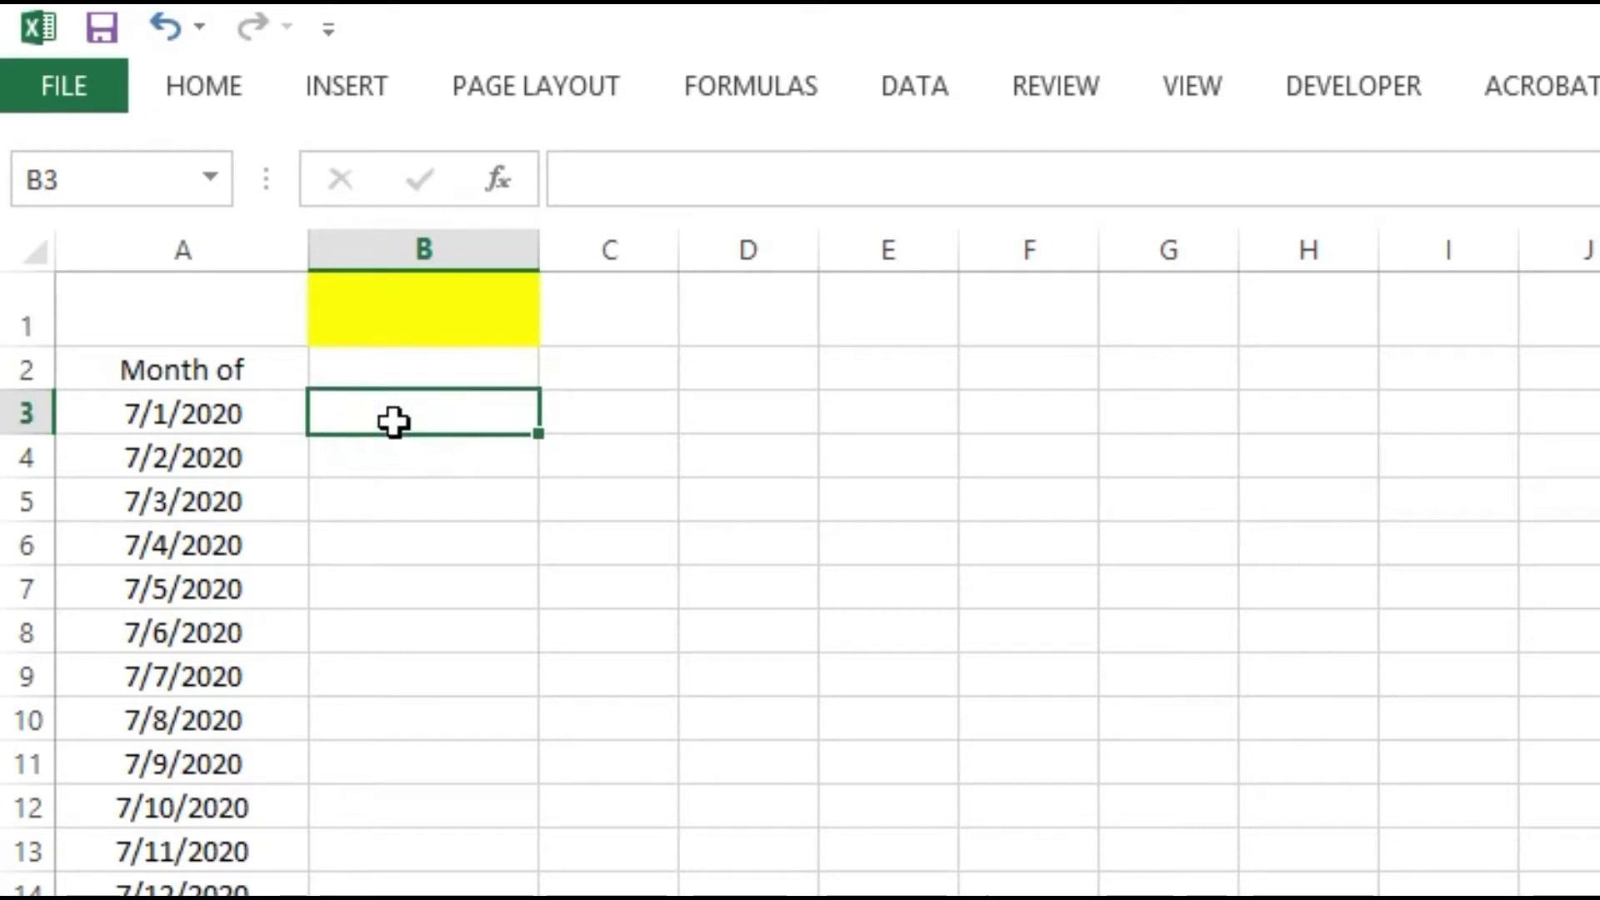
double_click(393, 421)
text(=)
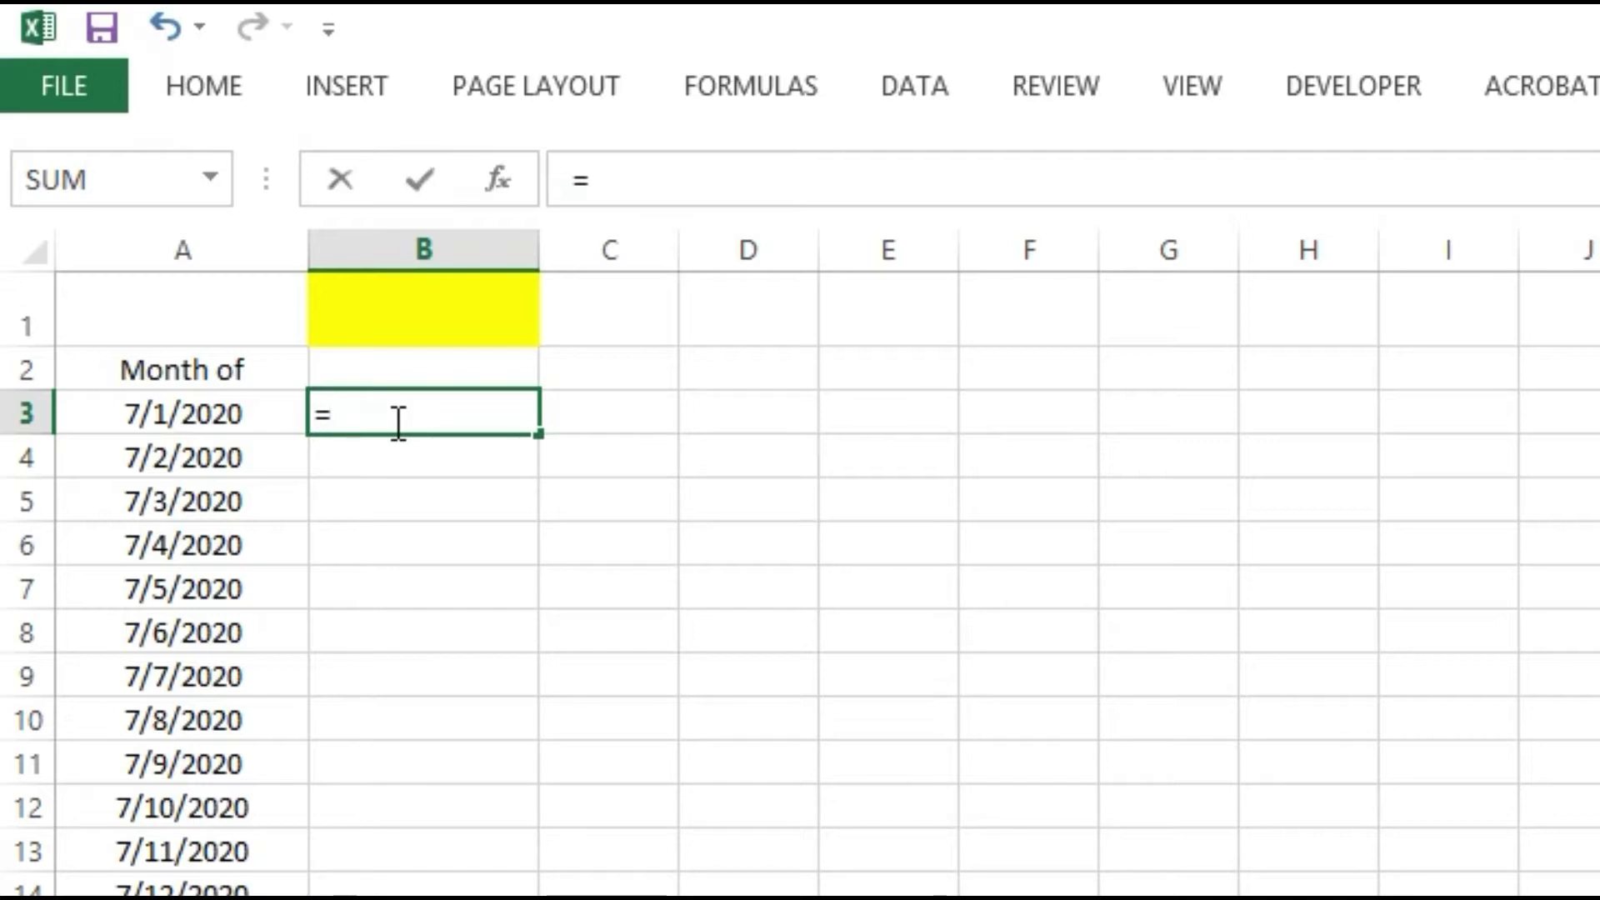
text(ed)
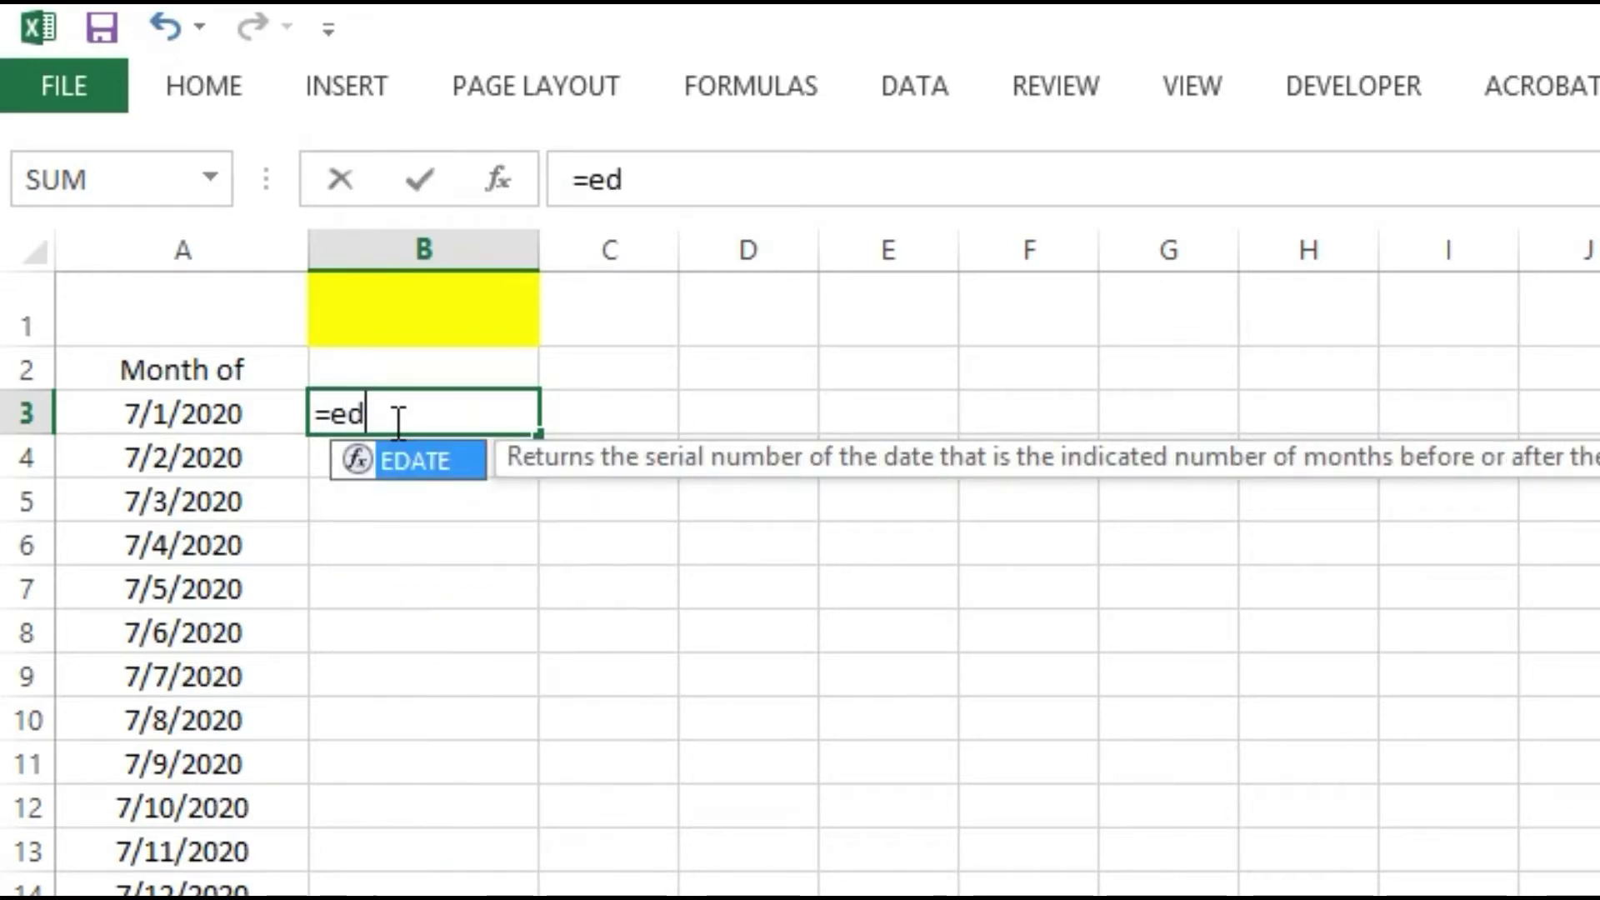
key(Tab)
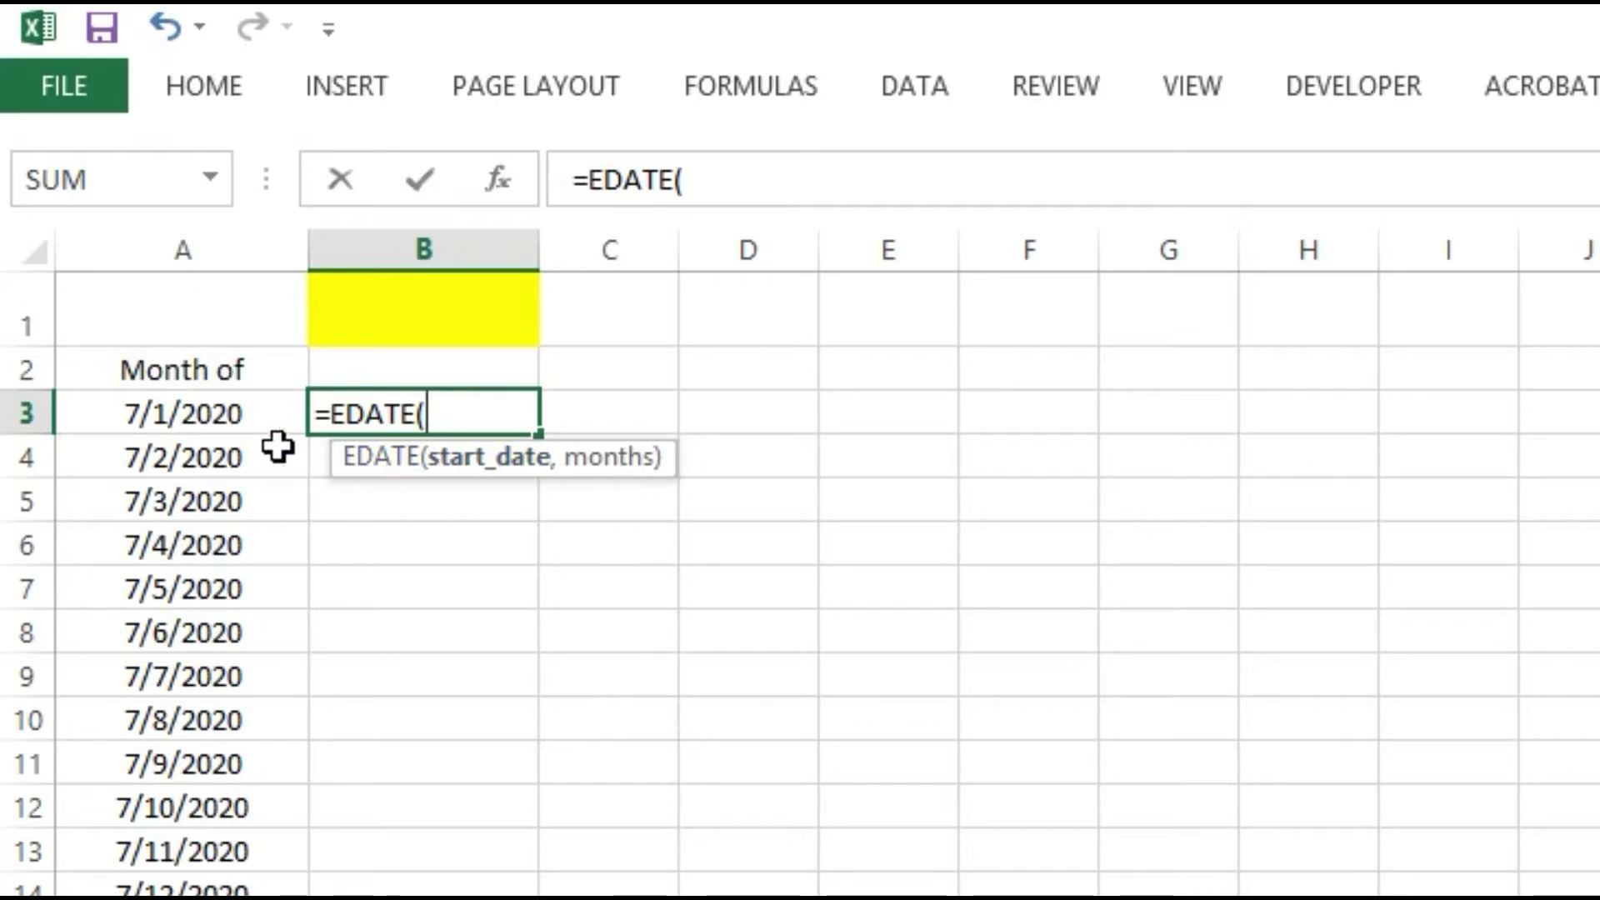
click(128, 414)
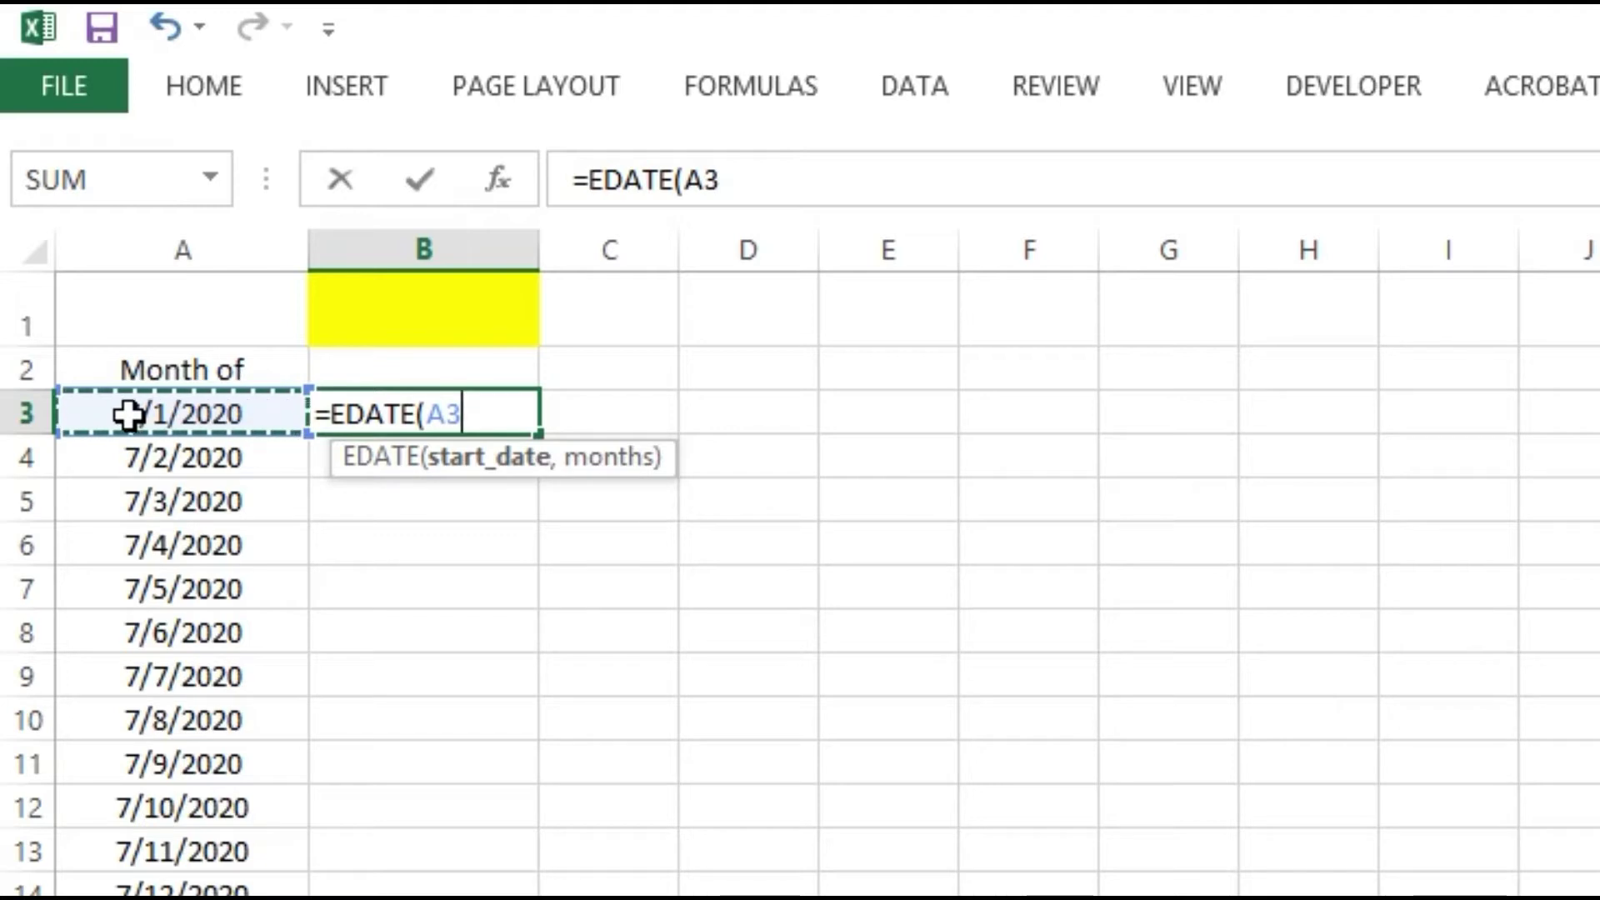
text(,)
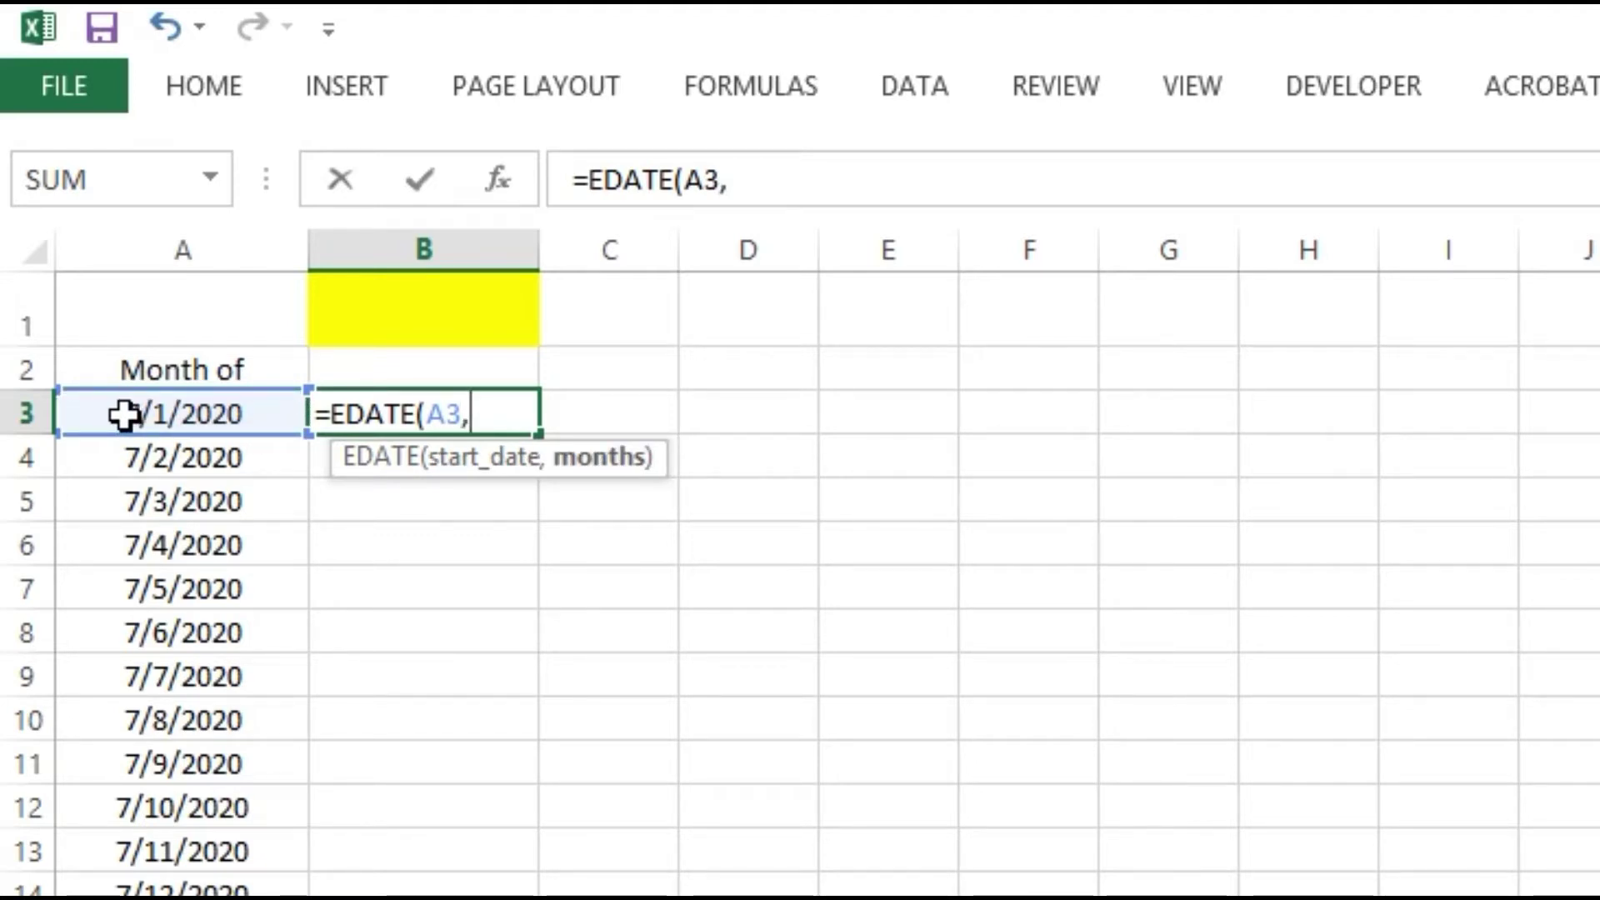
click(400, 310)
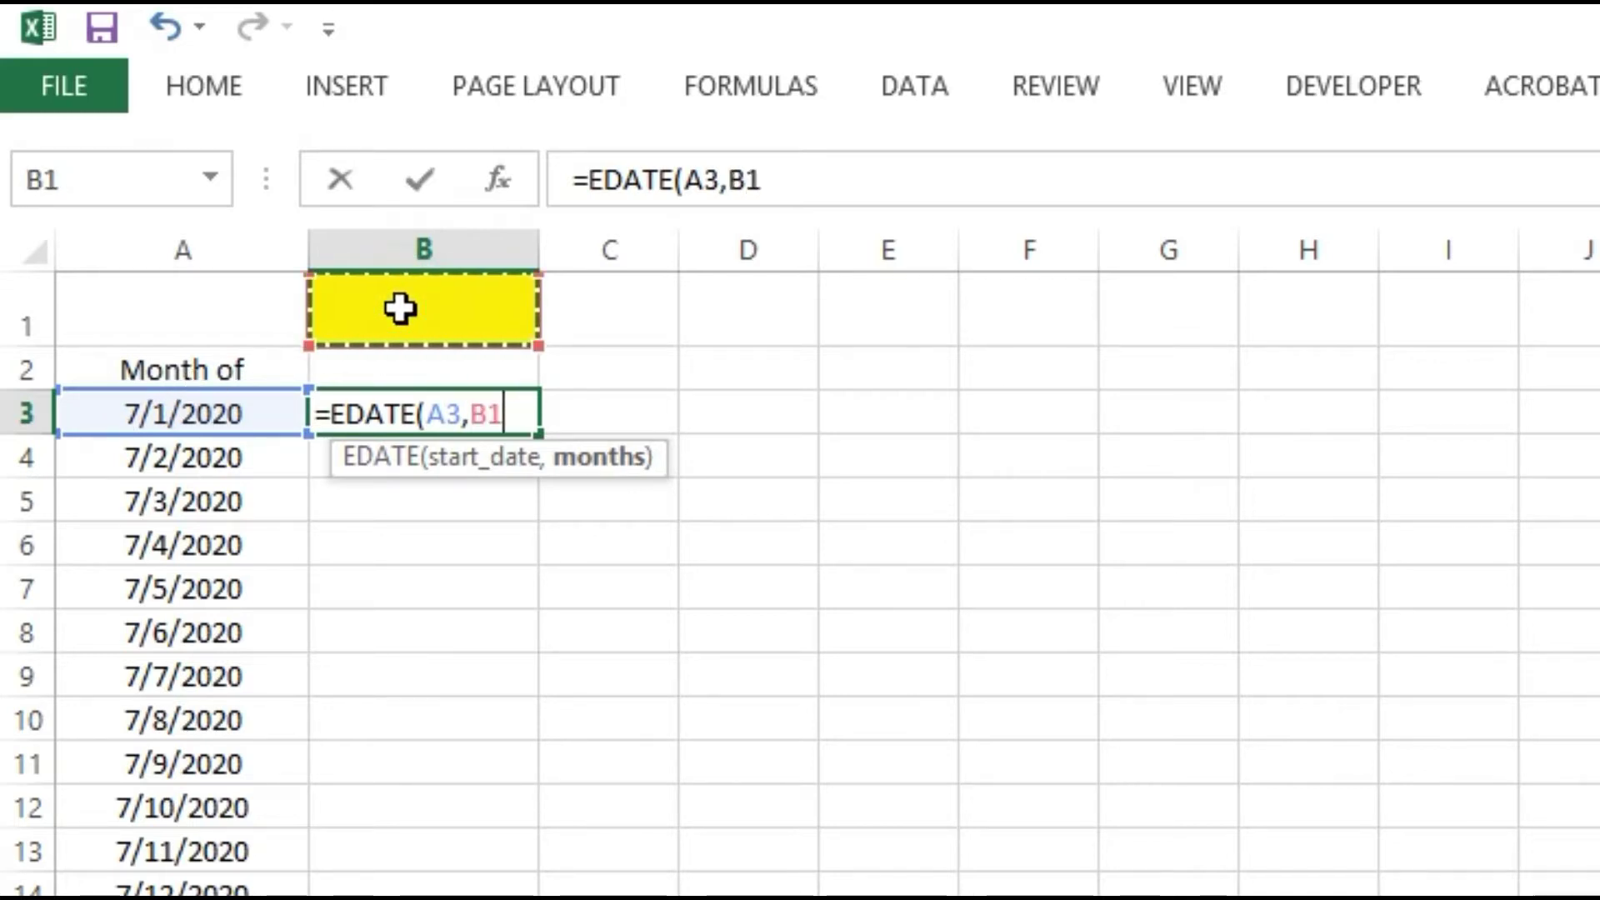
key(Return)
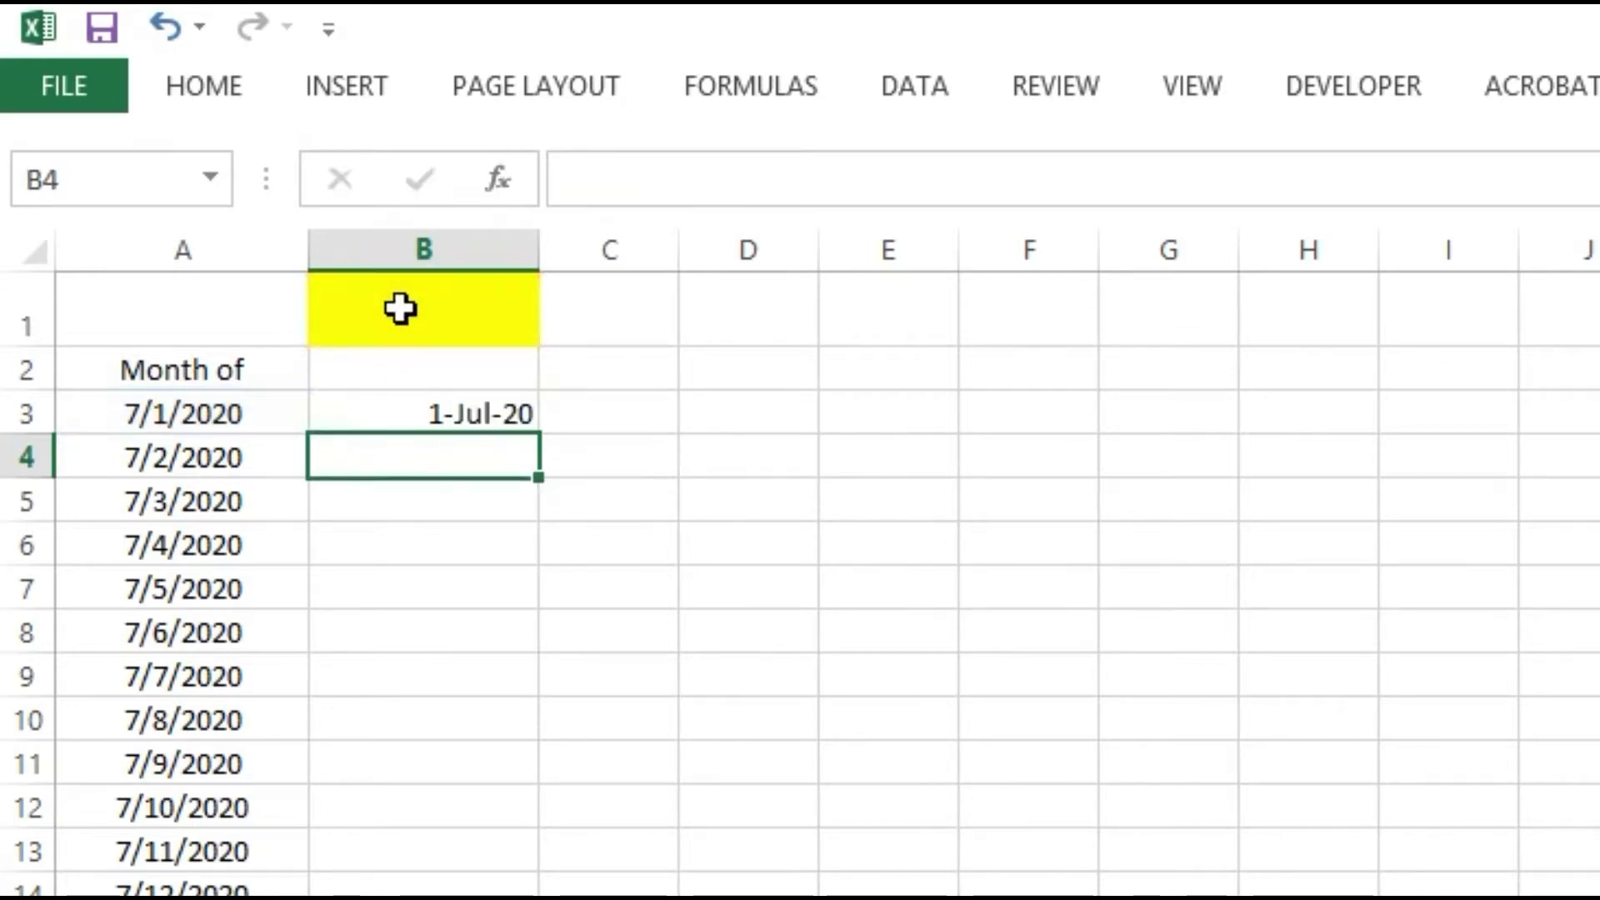
key(Up)
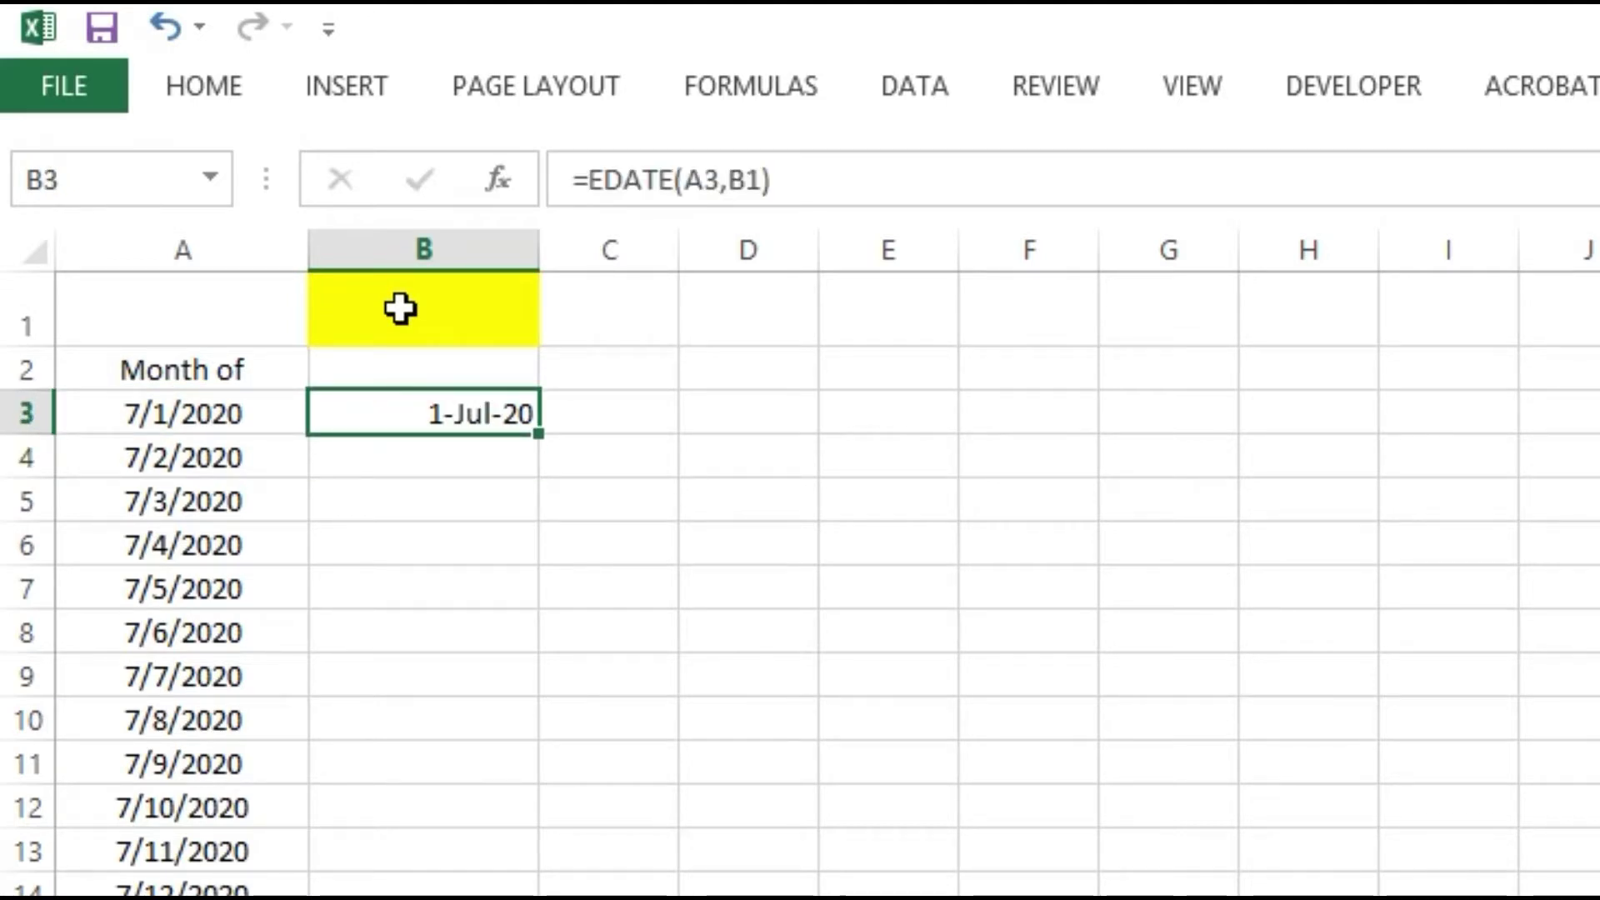
Put 1 in yellow B1 and review B3's EDATE formula without changing it.
click(400, 309)
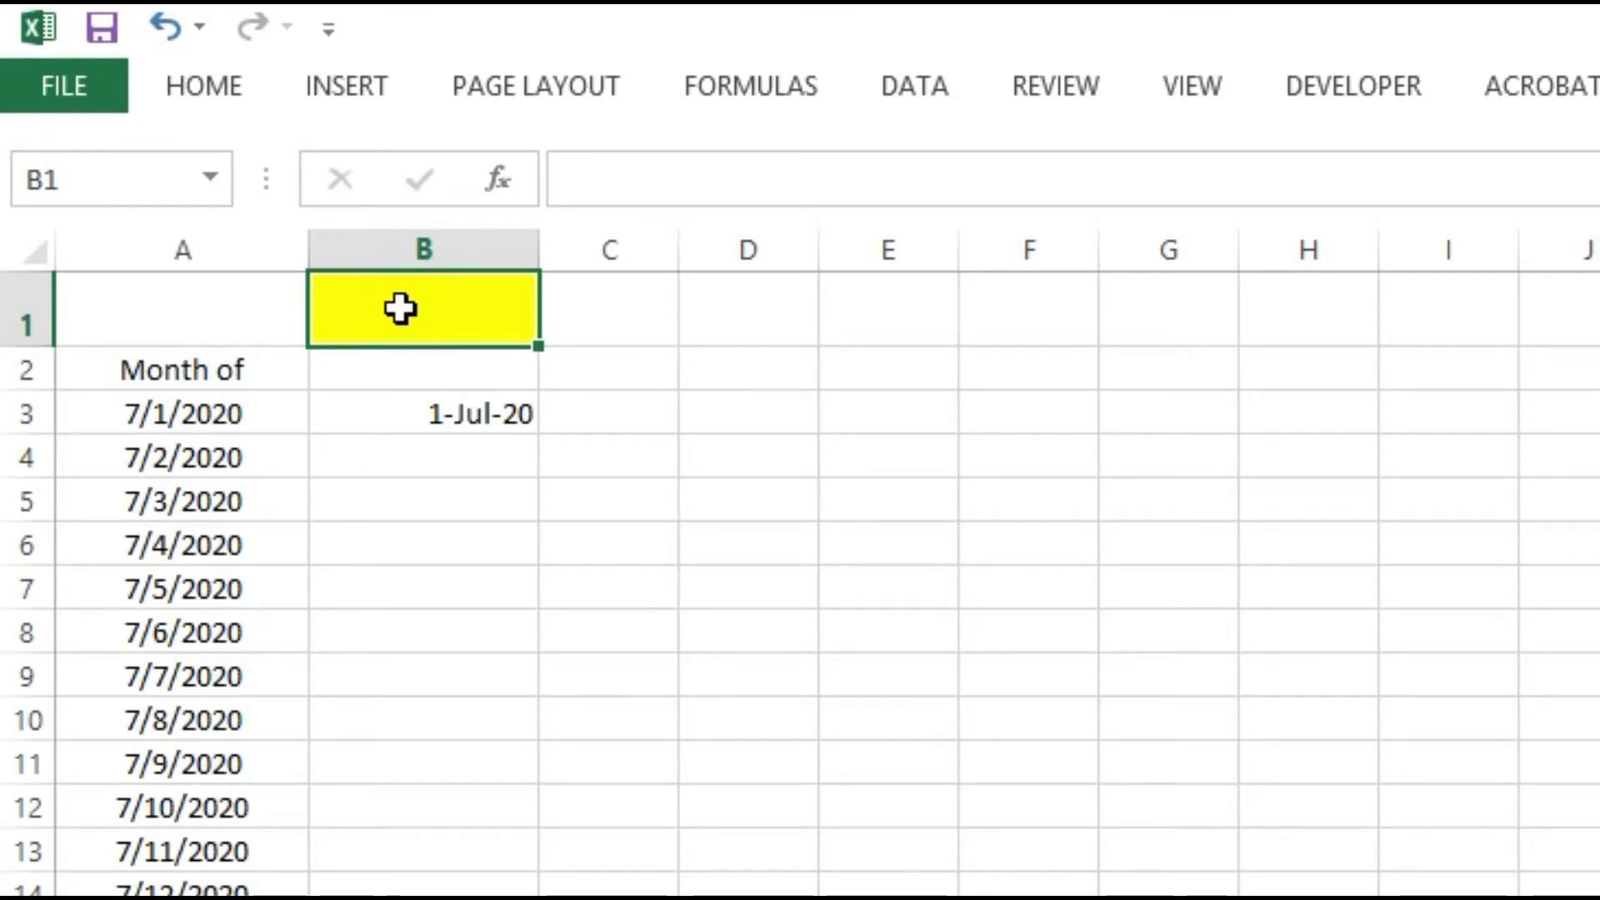
text(1)
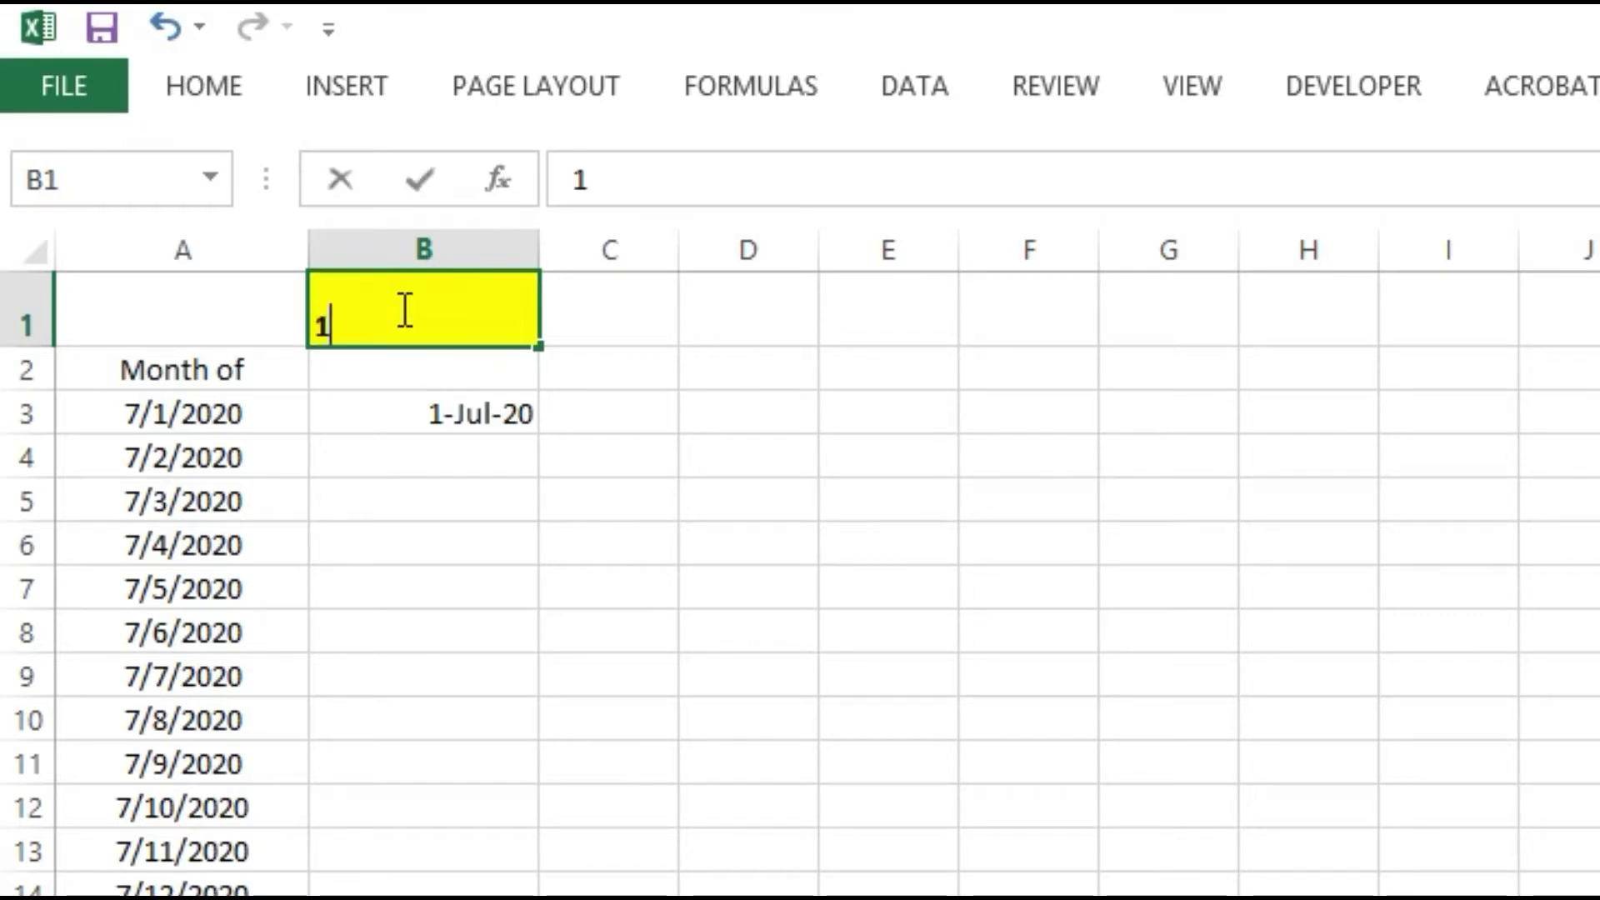
key(Return)
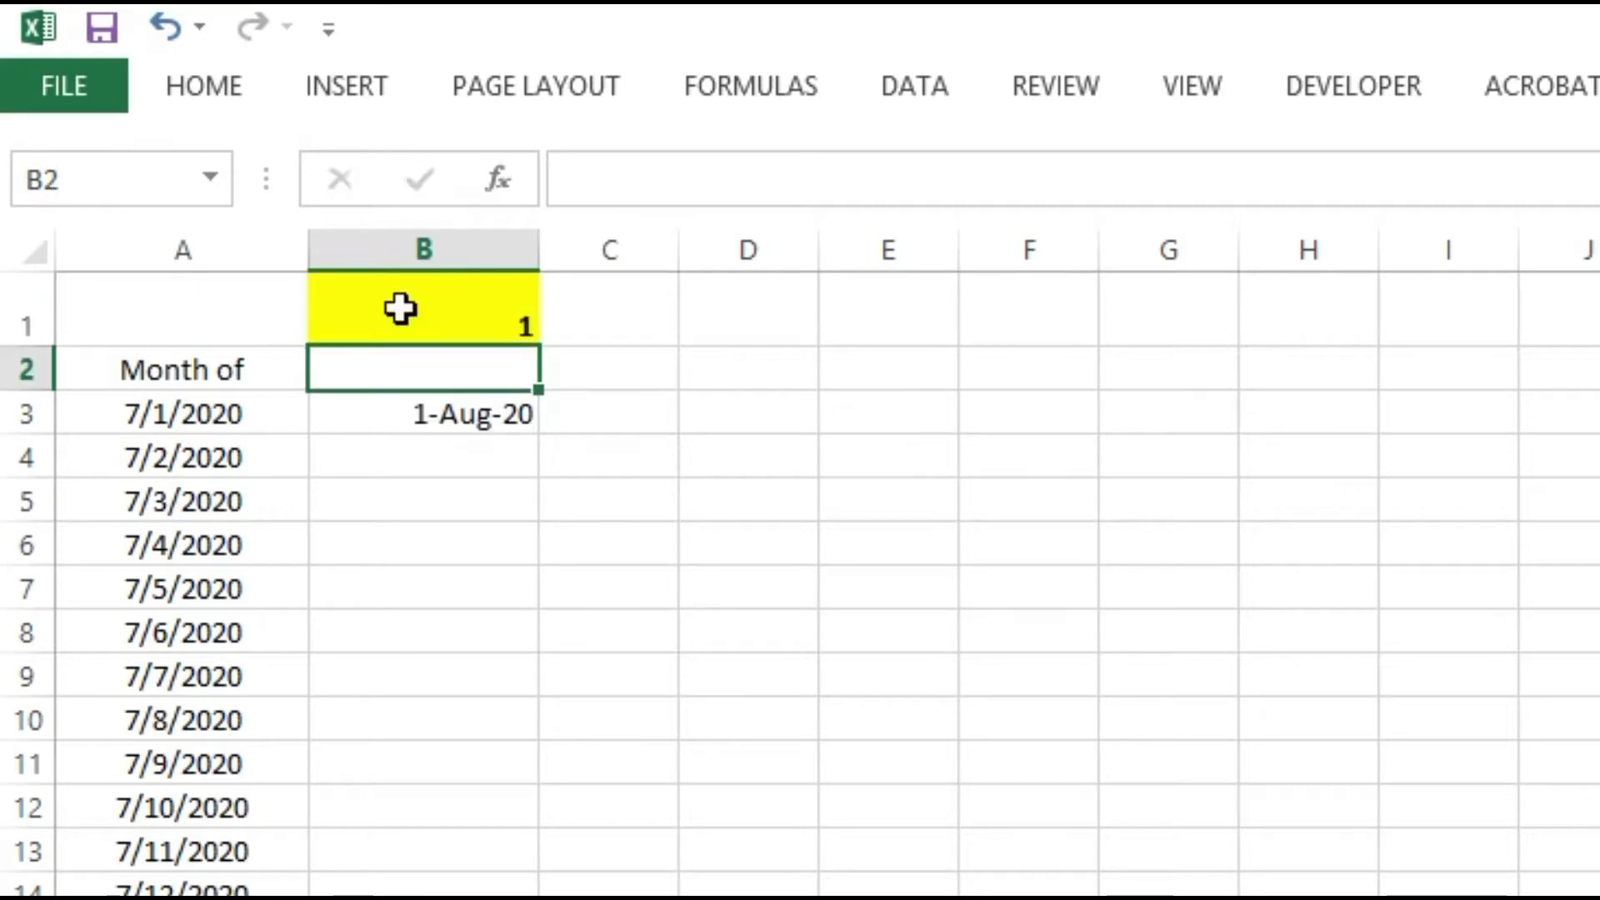
click(400, 425)
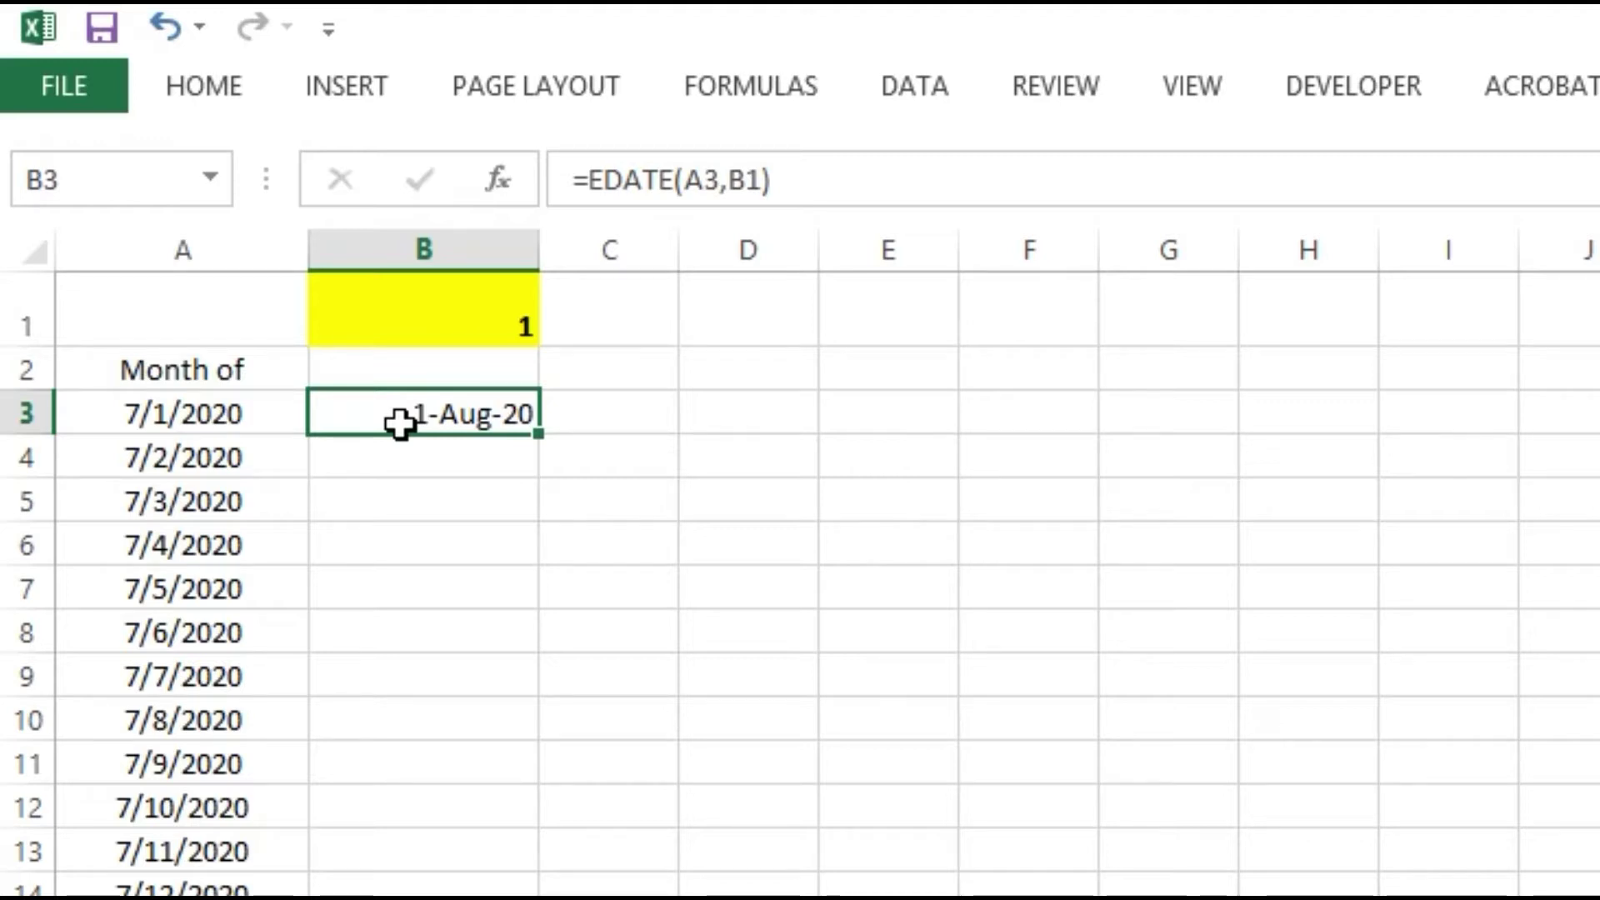
key(F2)
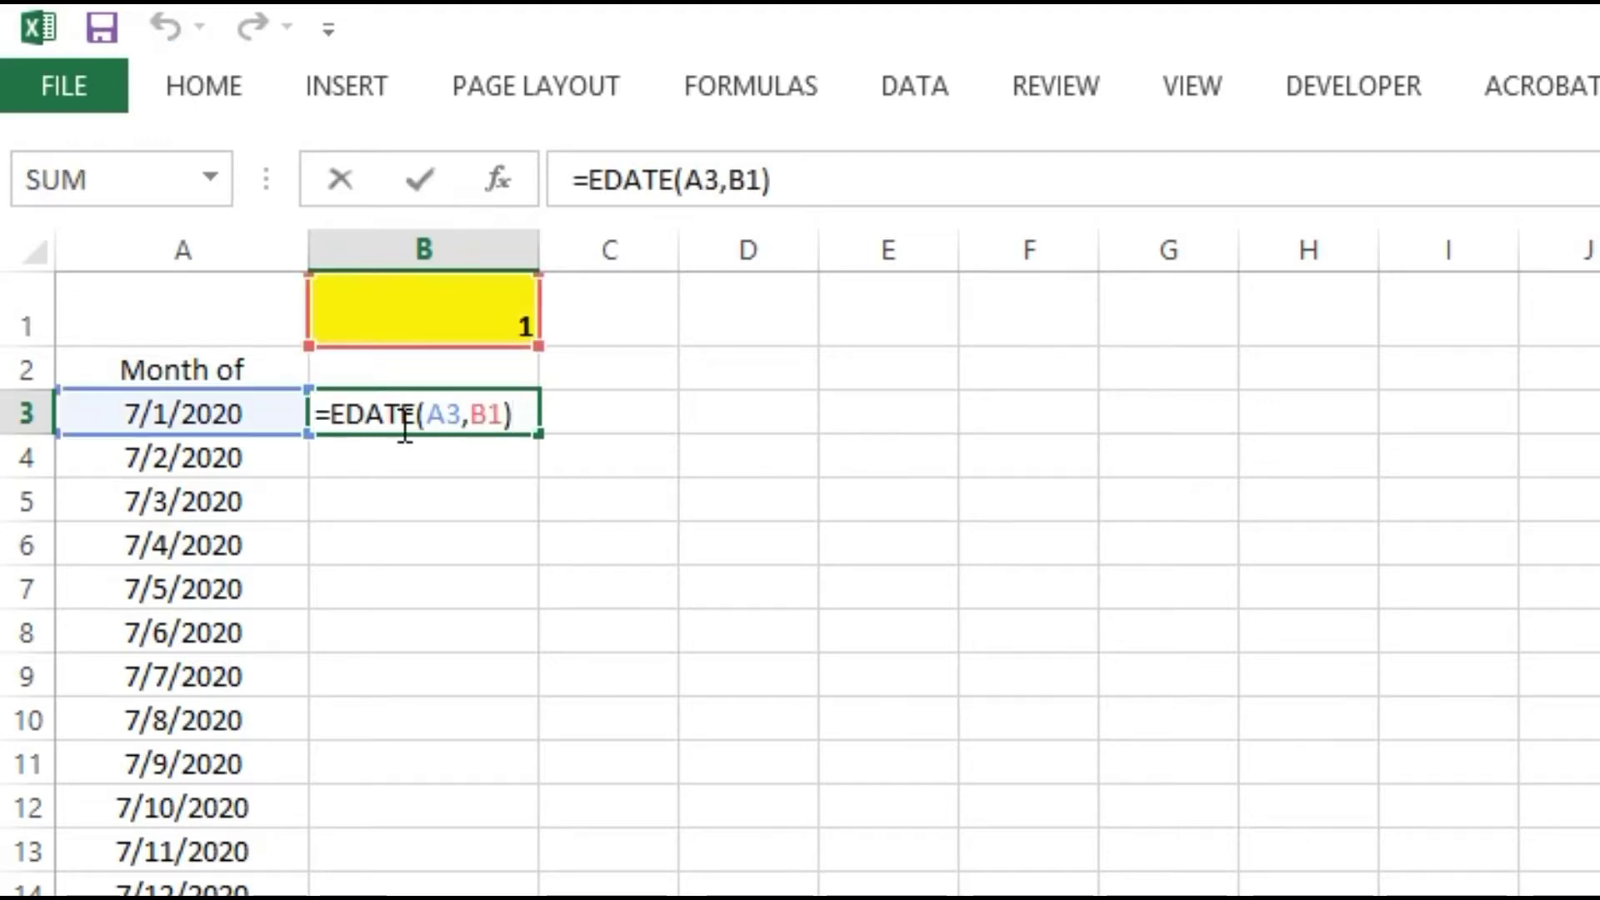
click(446, 412)
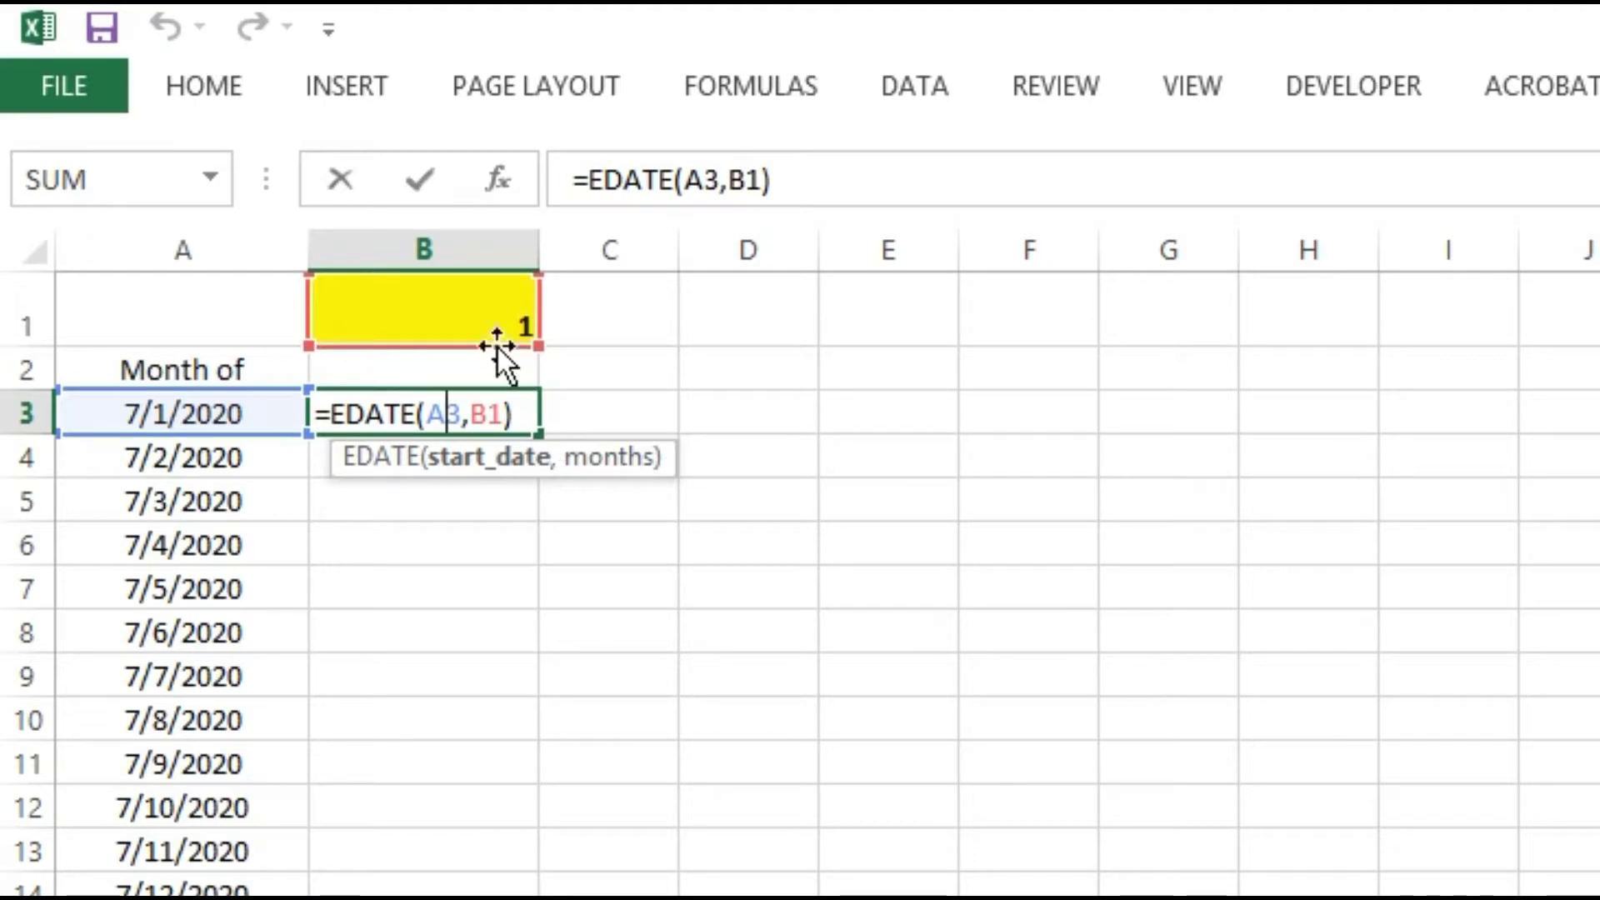
key(ctrl+Return)
Try month offsets 2, 3 and 4 in B1, then reset it to 1.
click(461, 315)
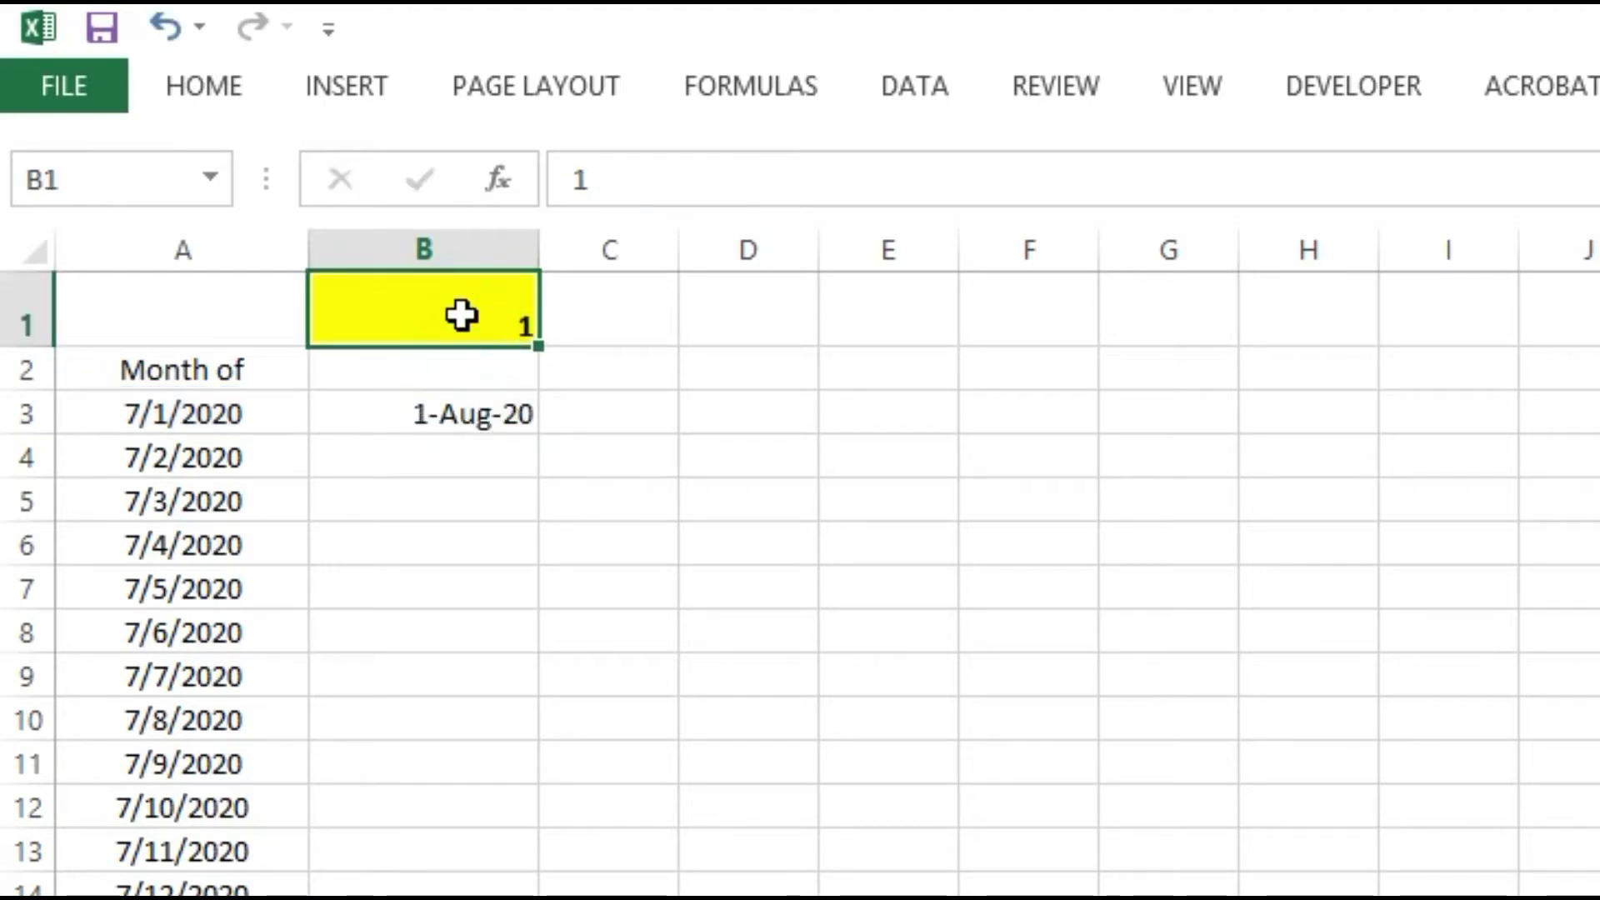
text(2)
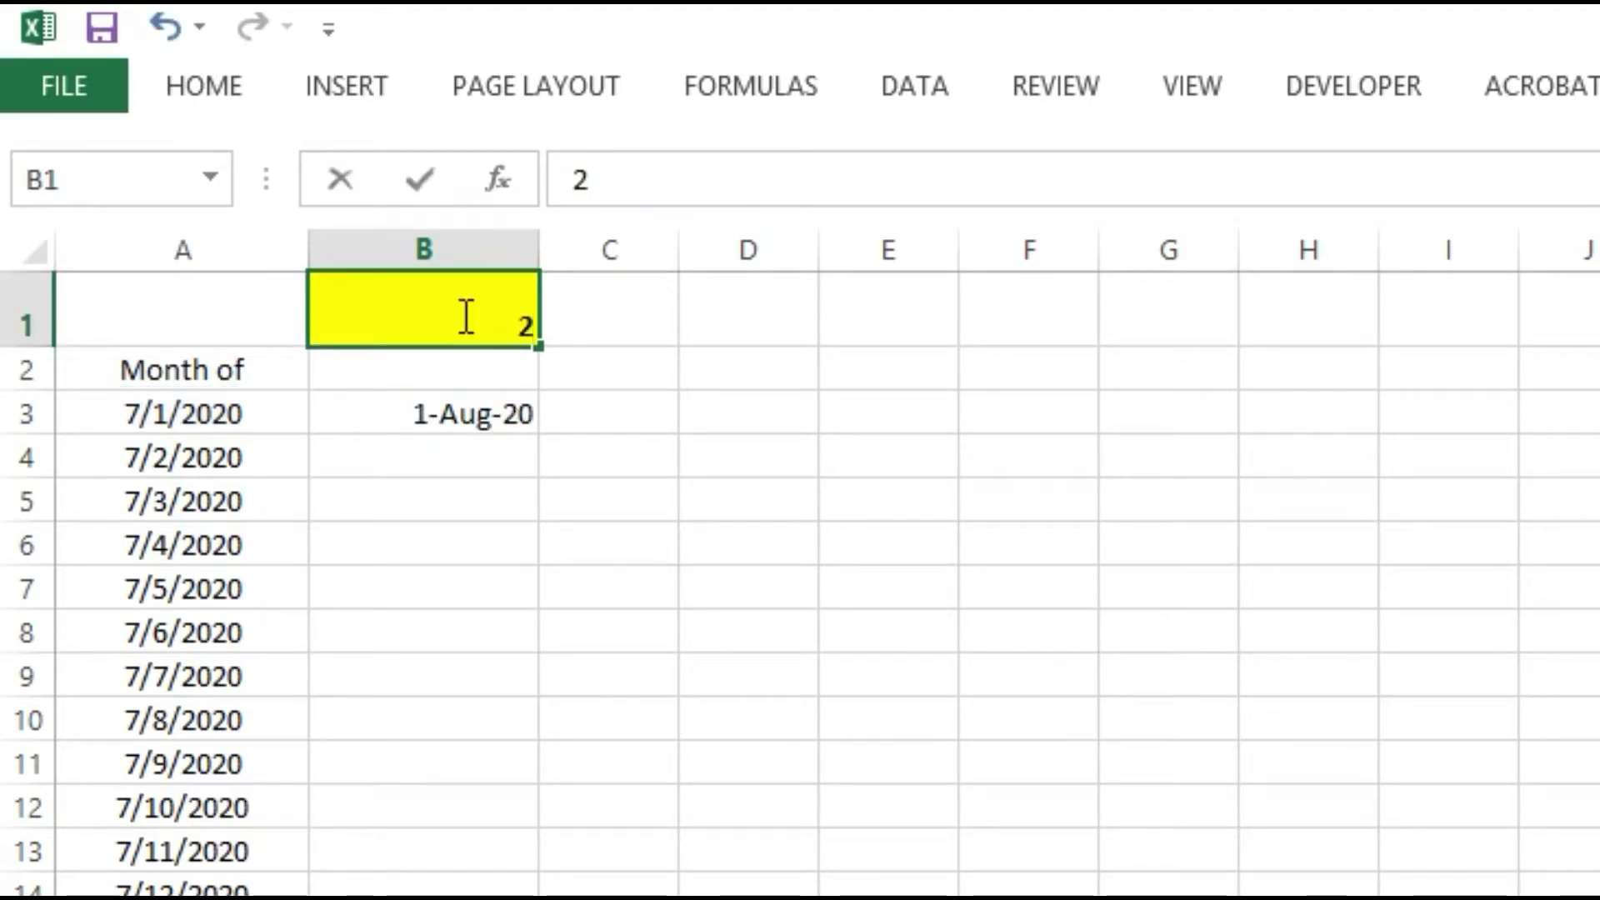
key(Return)
click(460, 315)
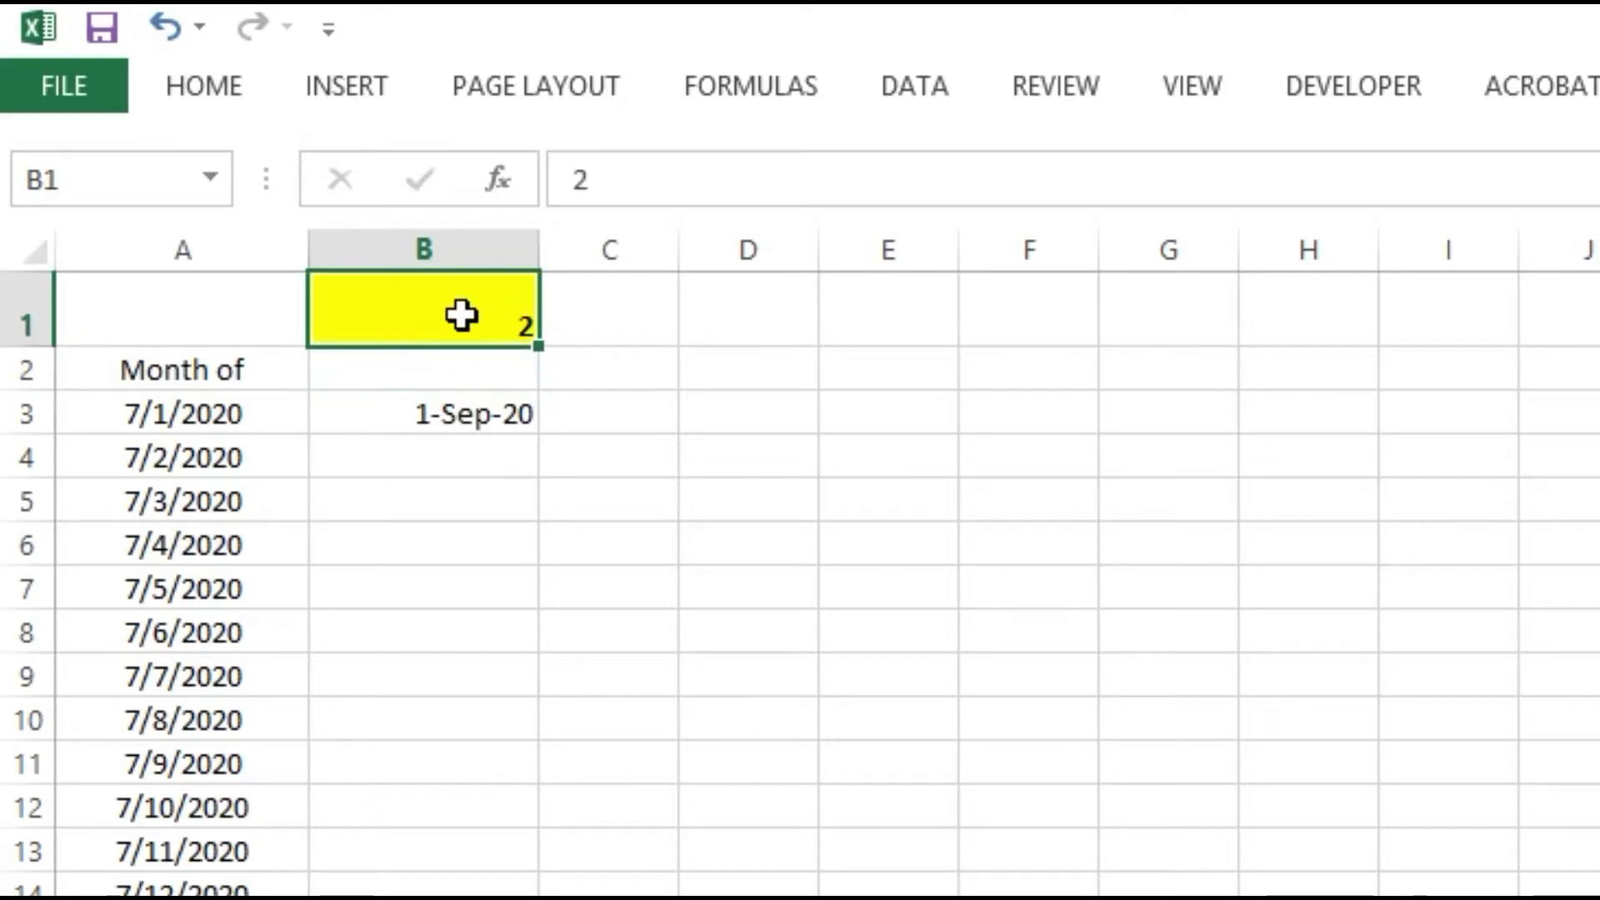
text(3)
key(Return)
click(464, 315)
text(4)
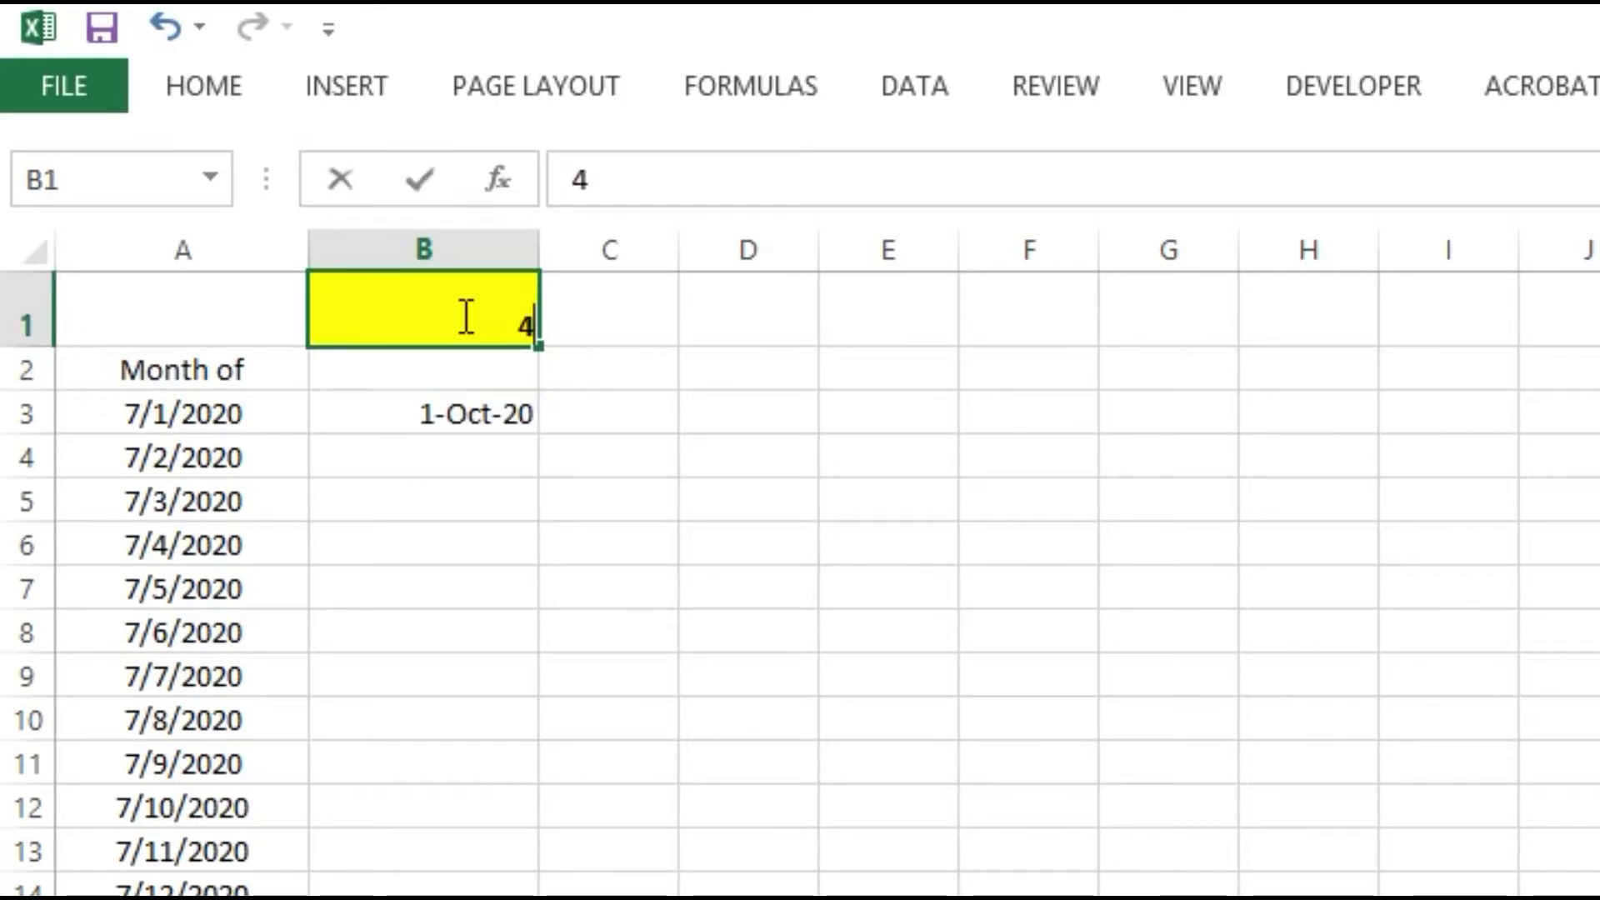
key(Return)
click(461, 315)
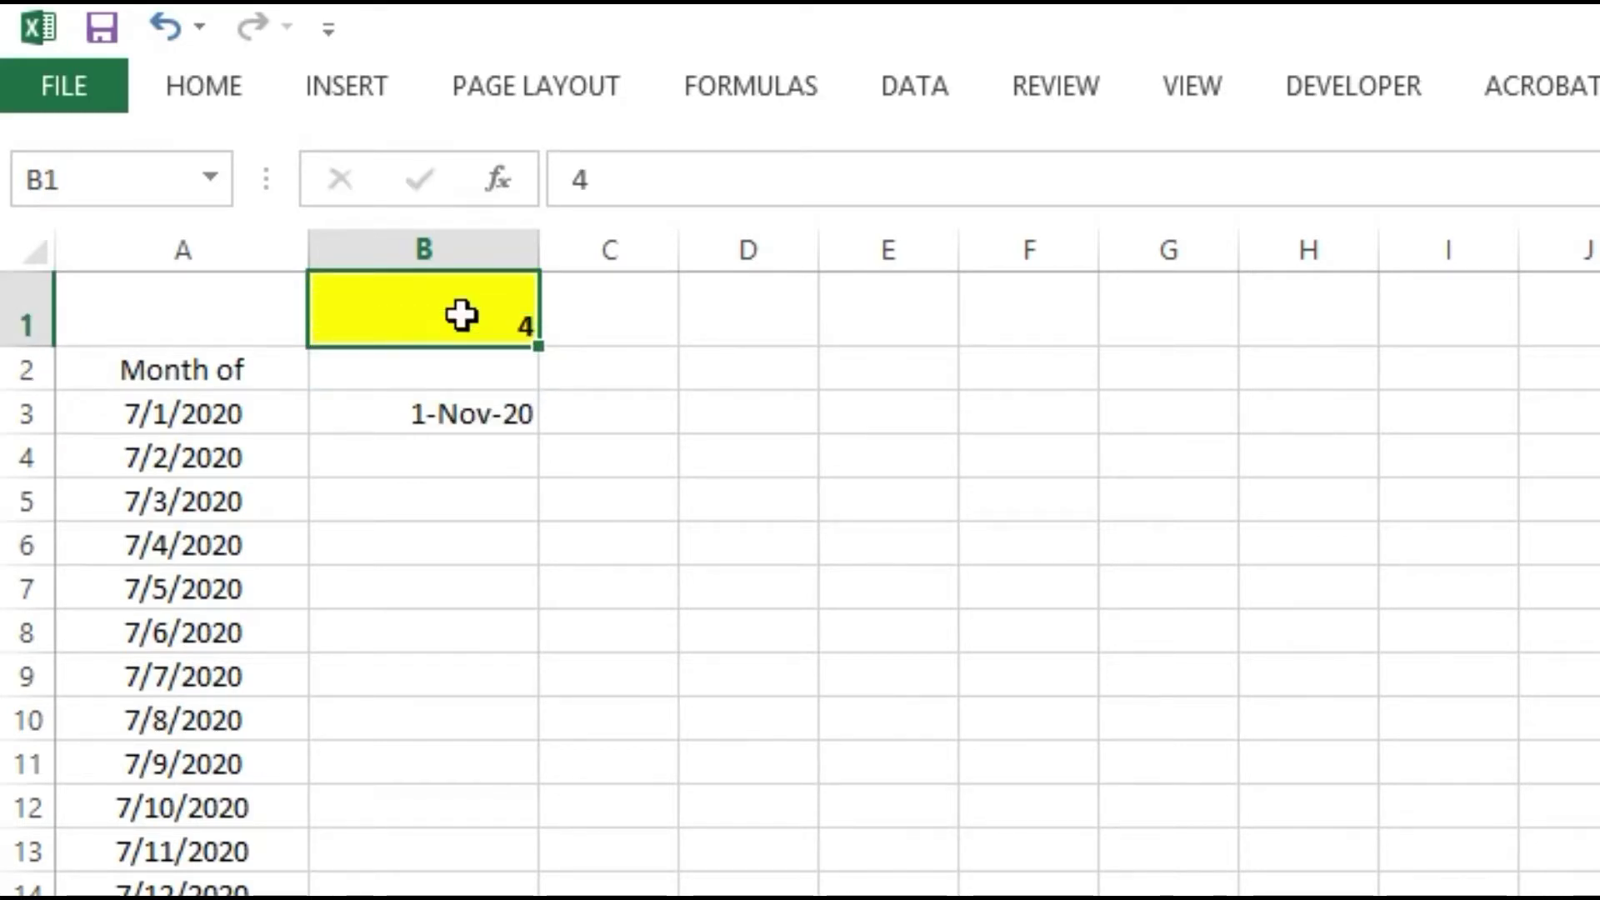
key(Delete)
text(1)
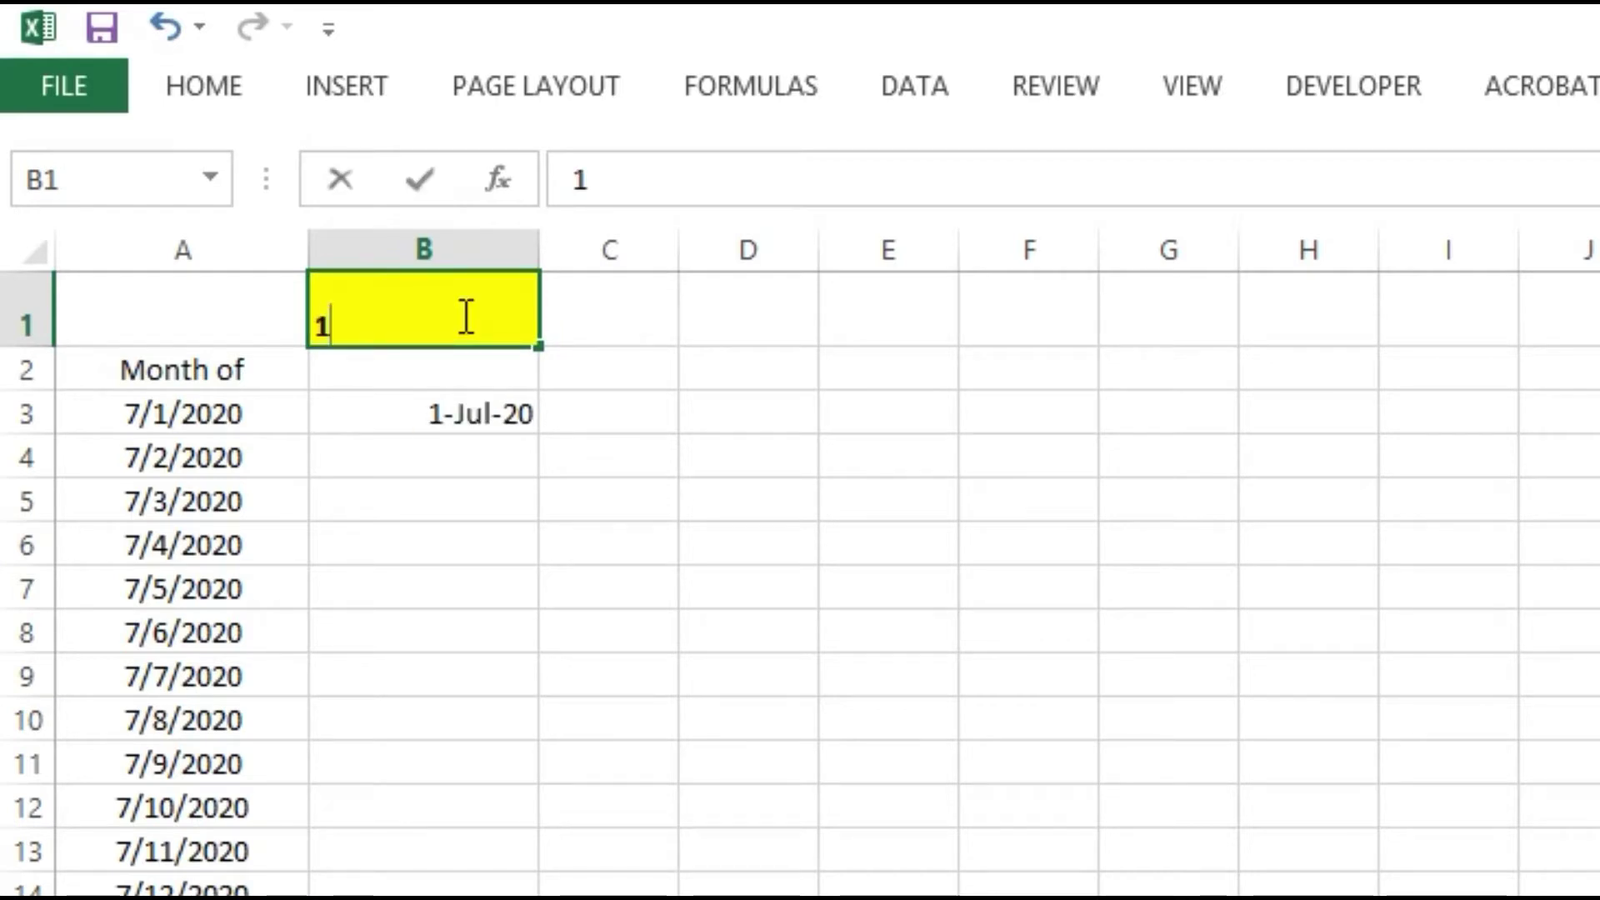
key(Return)
Fill B3's formula down column B and inspect B7's shifted =EDATE(A7,B5) causing #NUM!
click(403, 410)
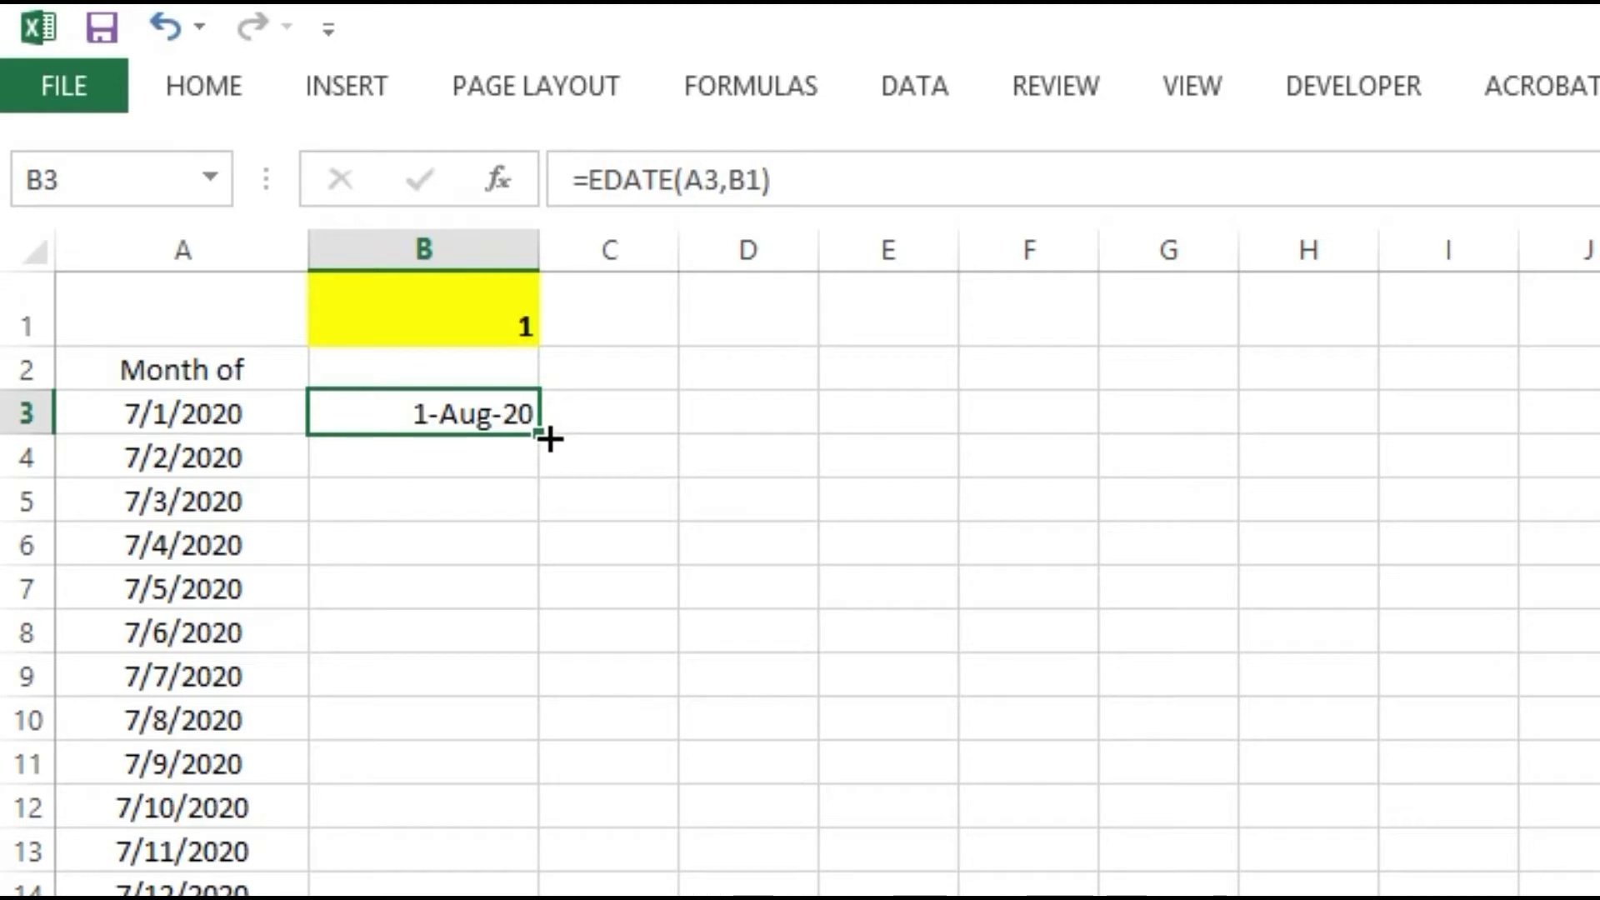
drag(549, 439, 550, 896)
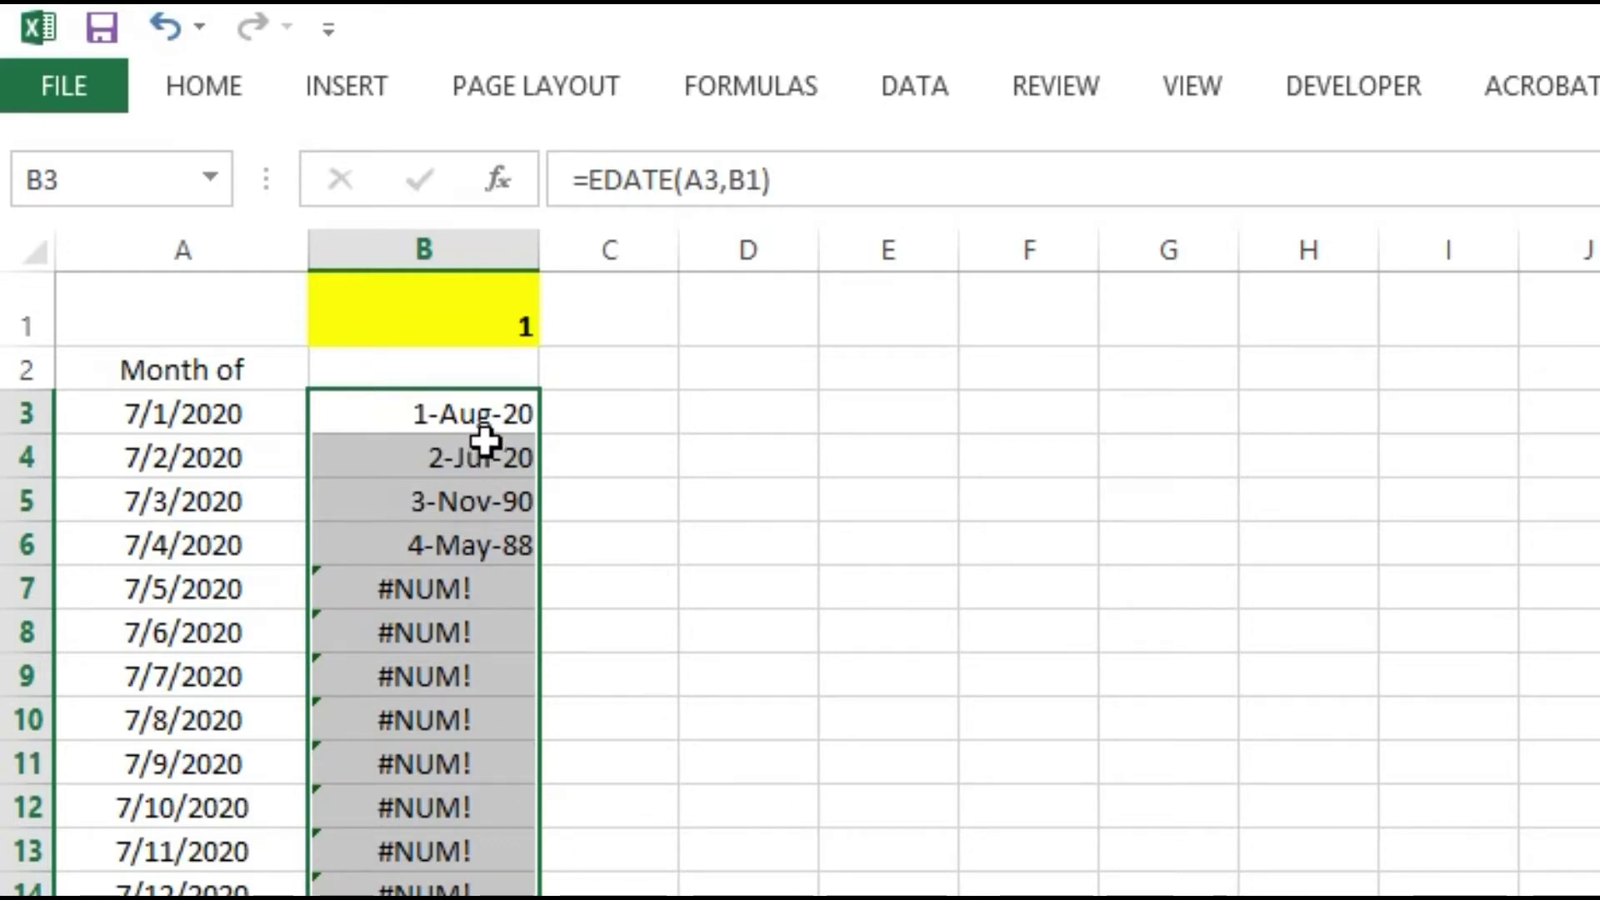
click(474, 593)
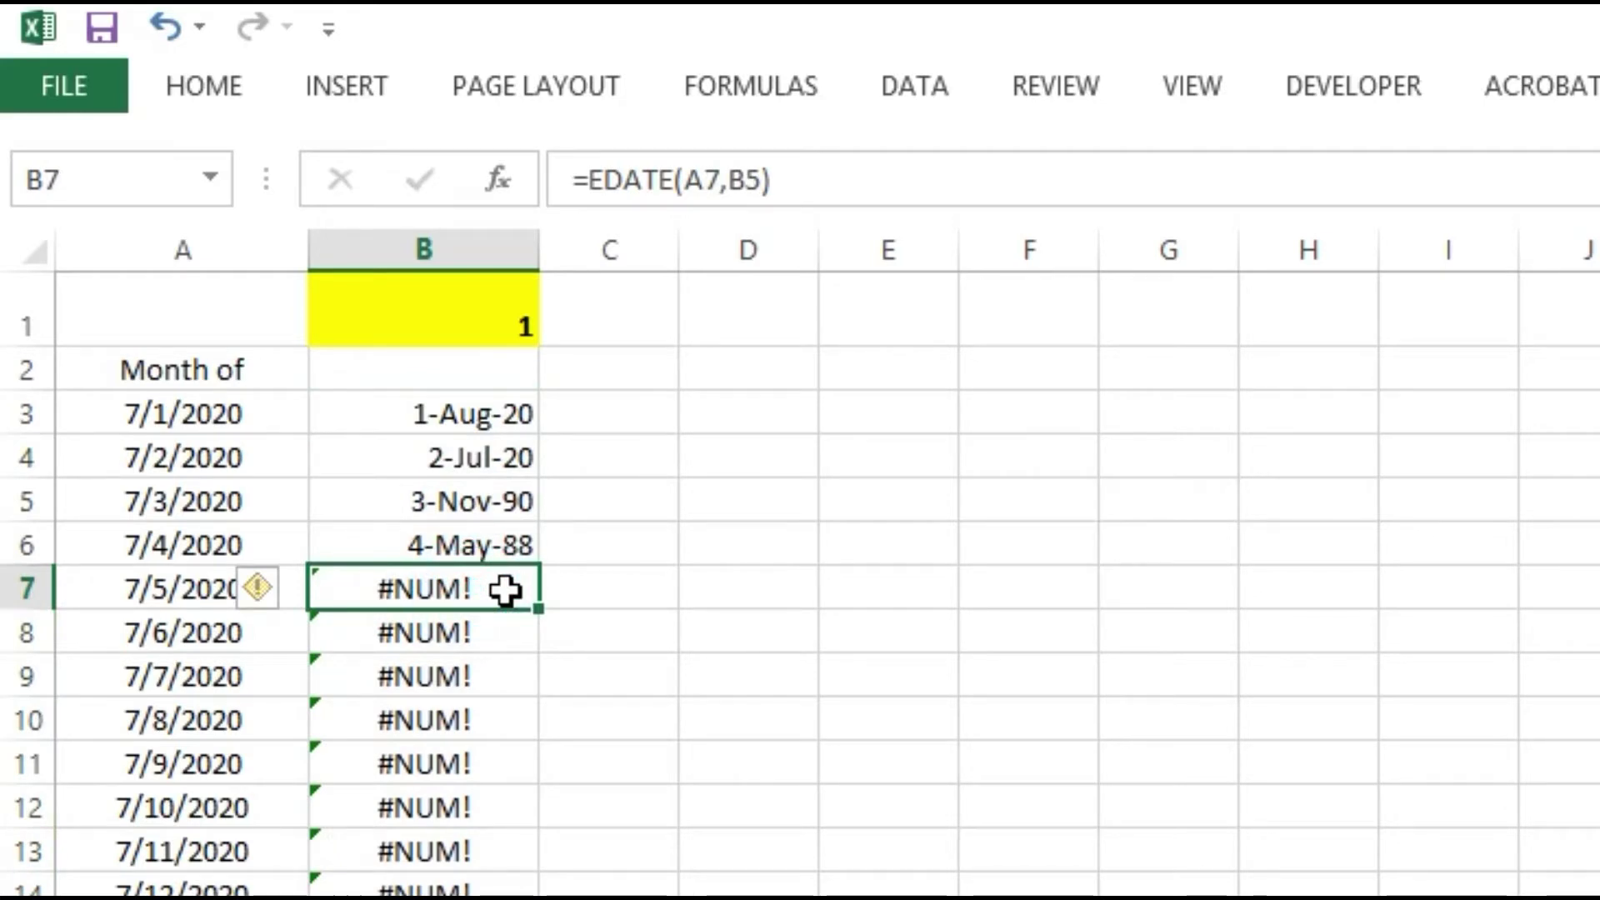
double_click(505, 590)
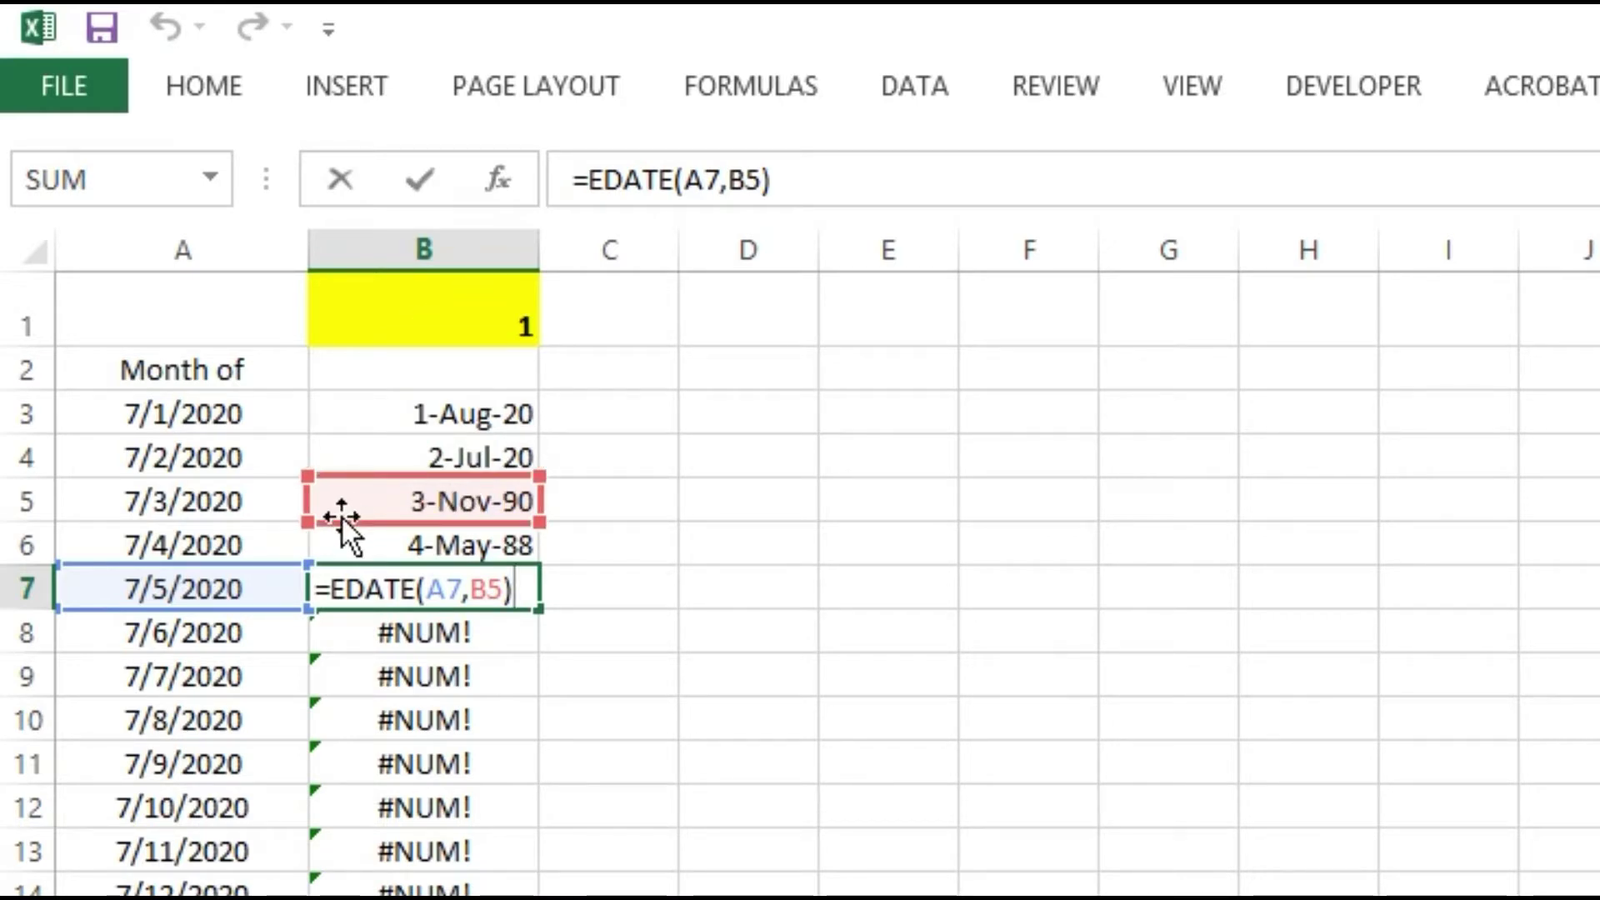
key(ctrl+Return)
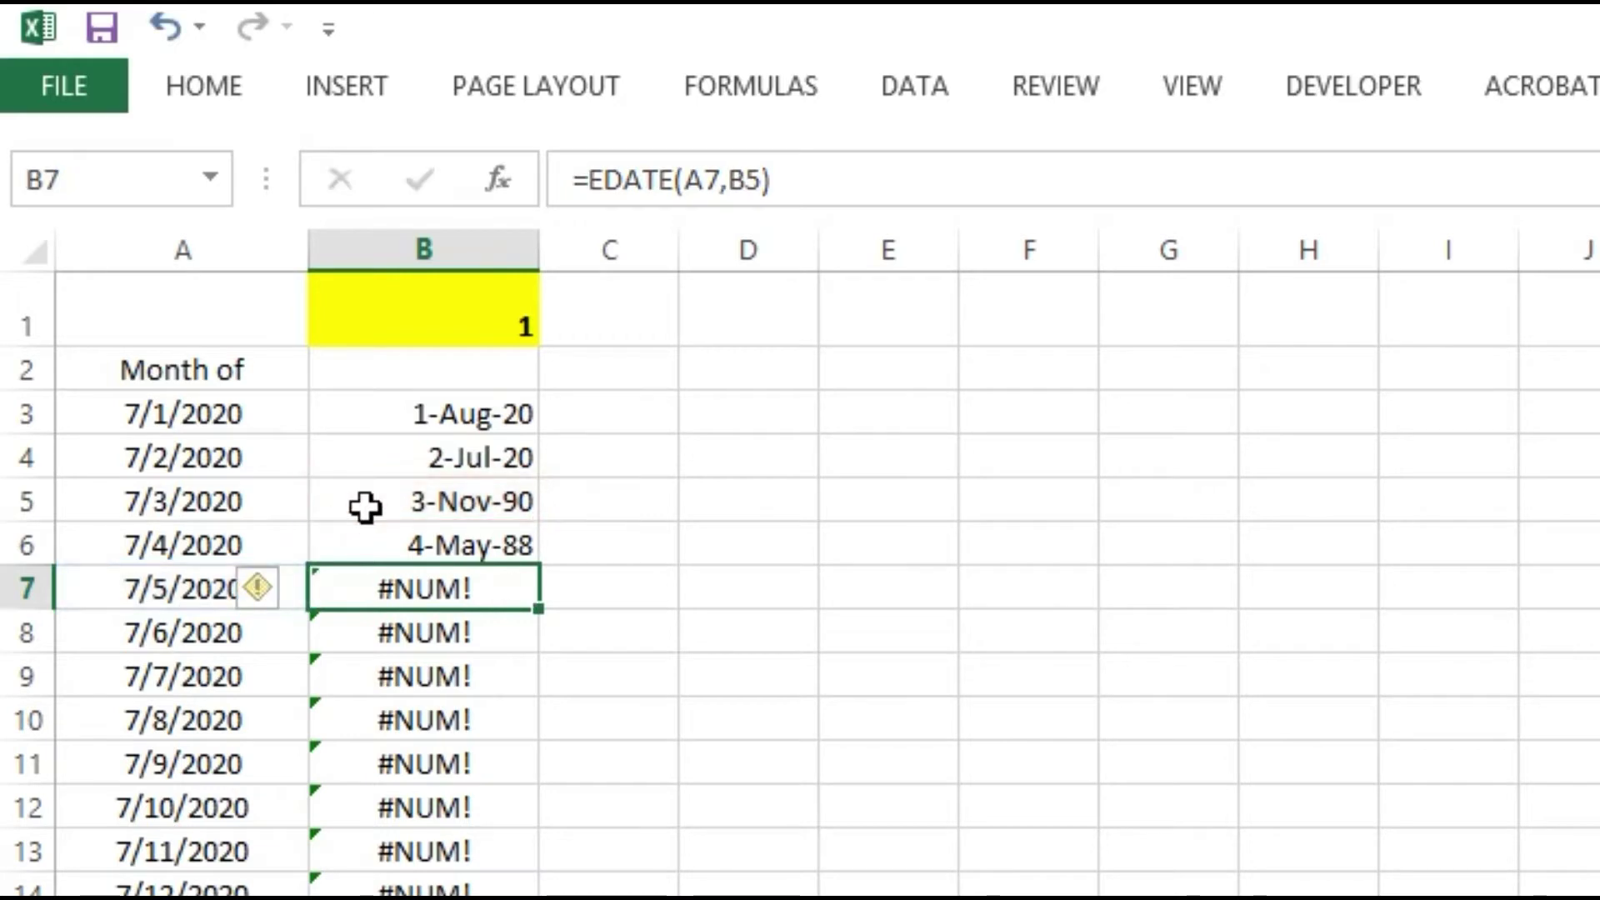
drag(404, 463, 421, 896)
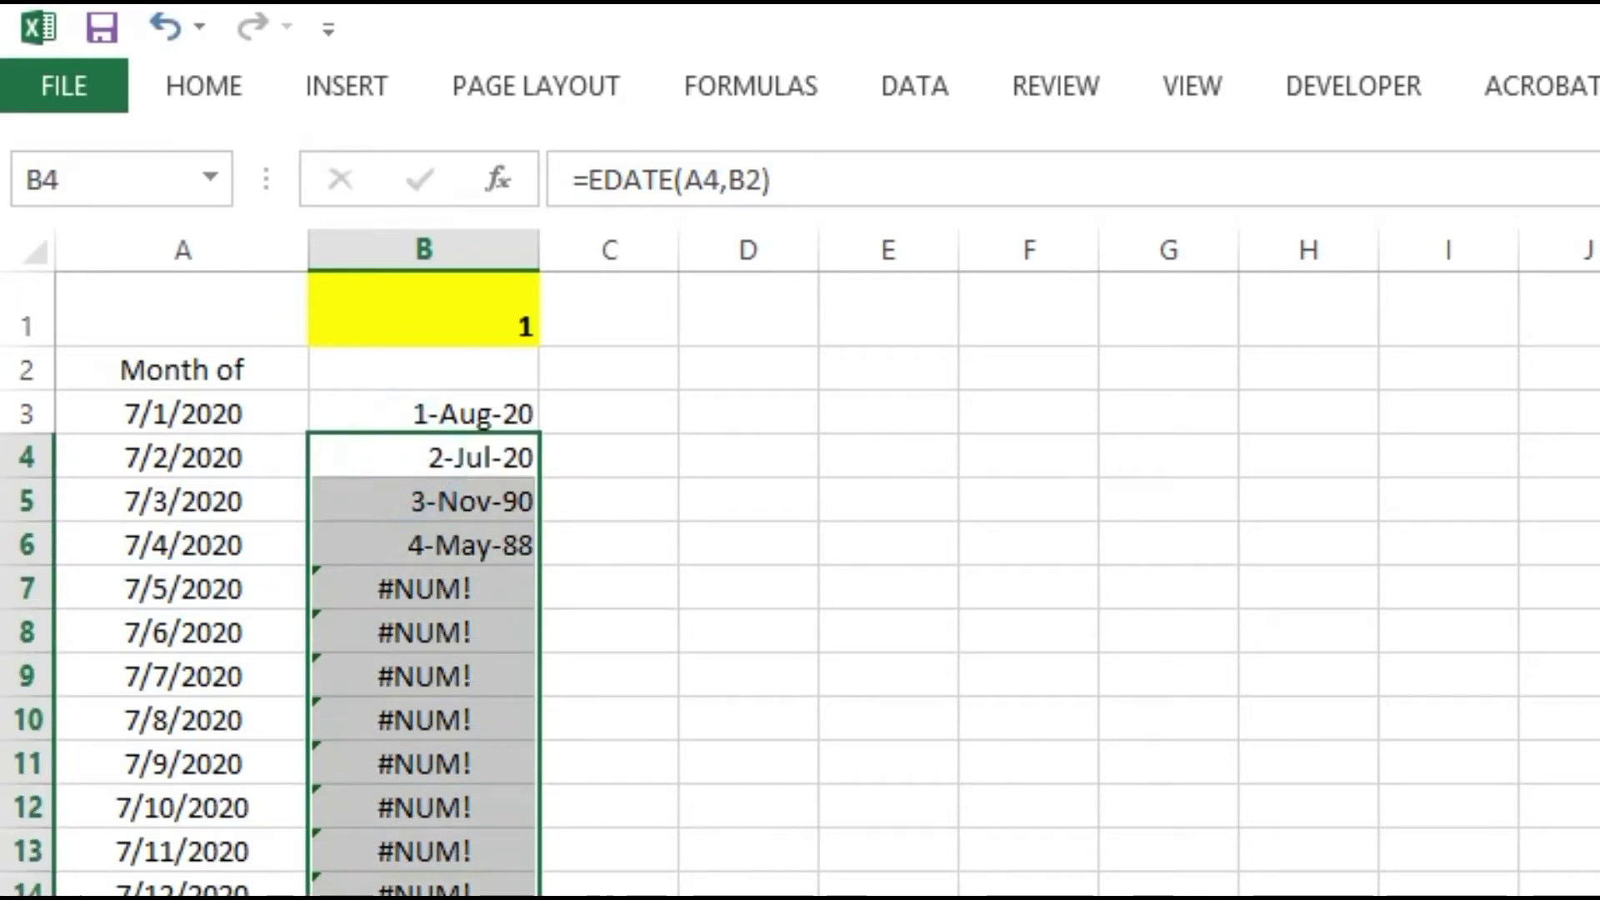
Clear the faulty copies and change B3's formula to =EDATE(A3,$B$1).
key(Delete)
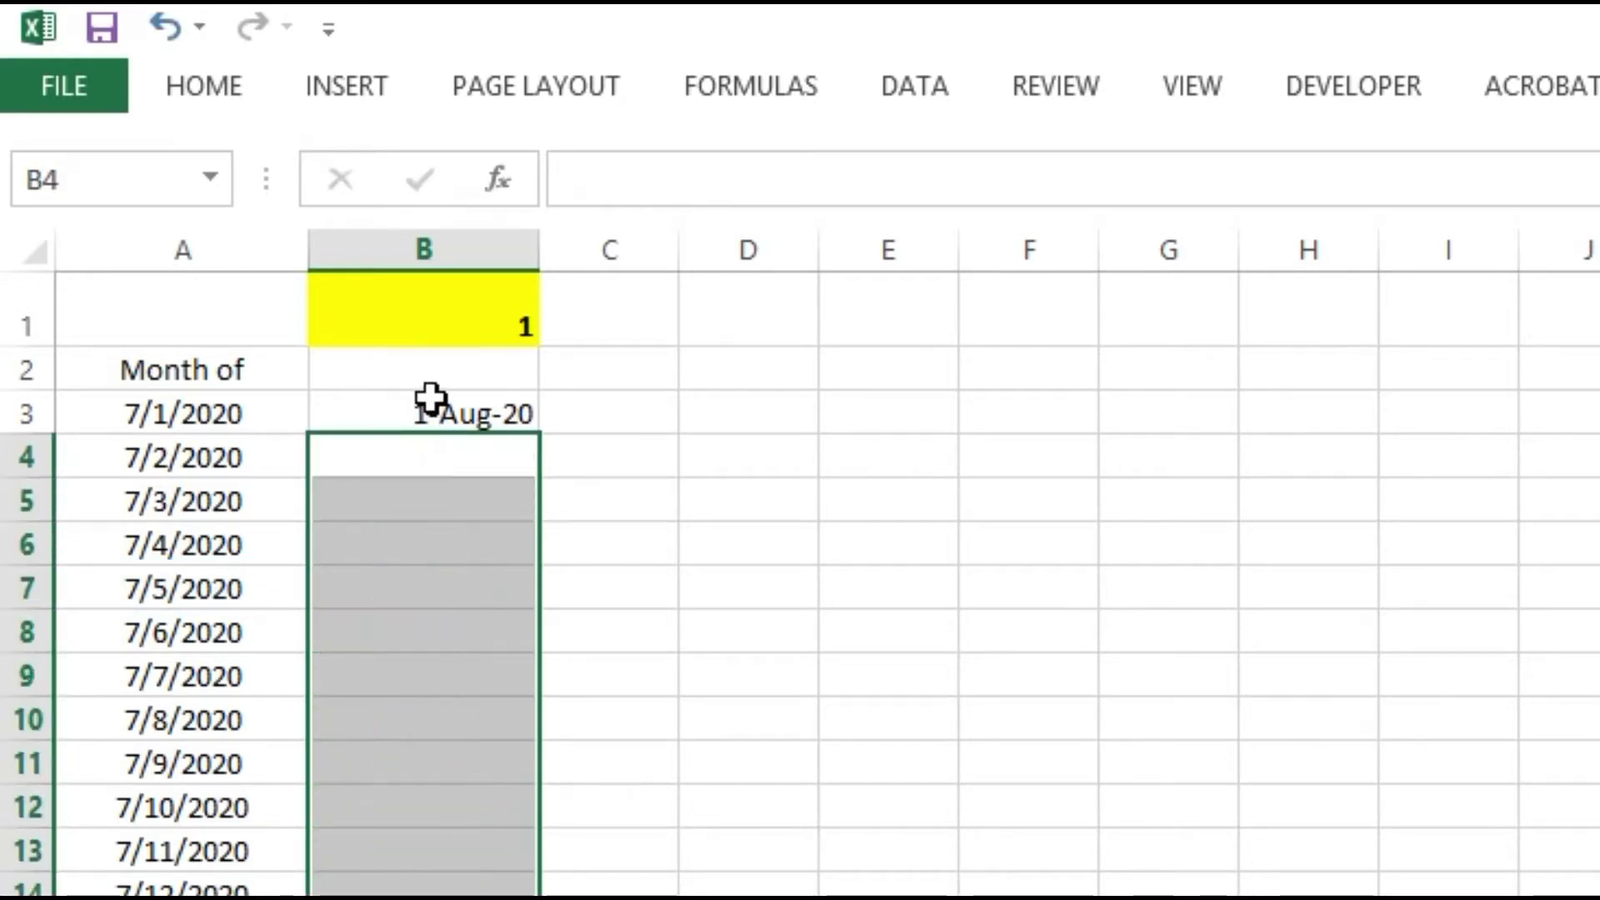
click(429, 407)
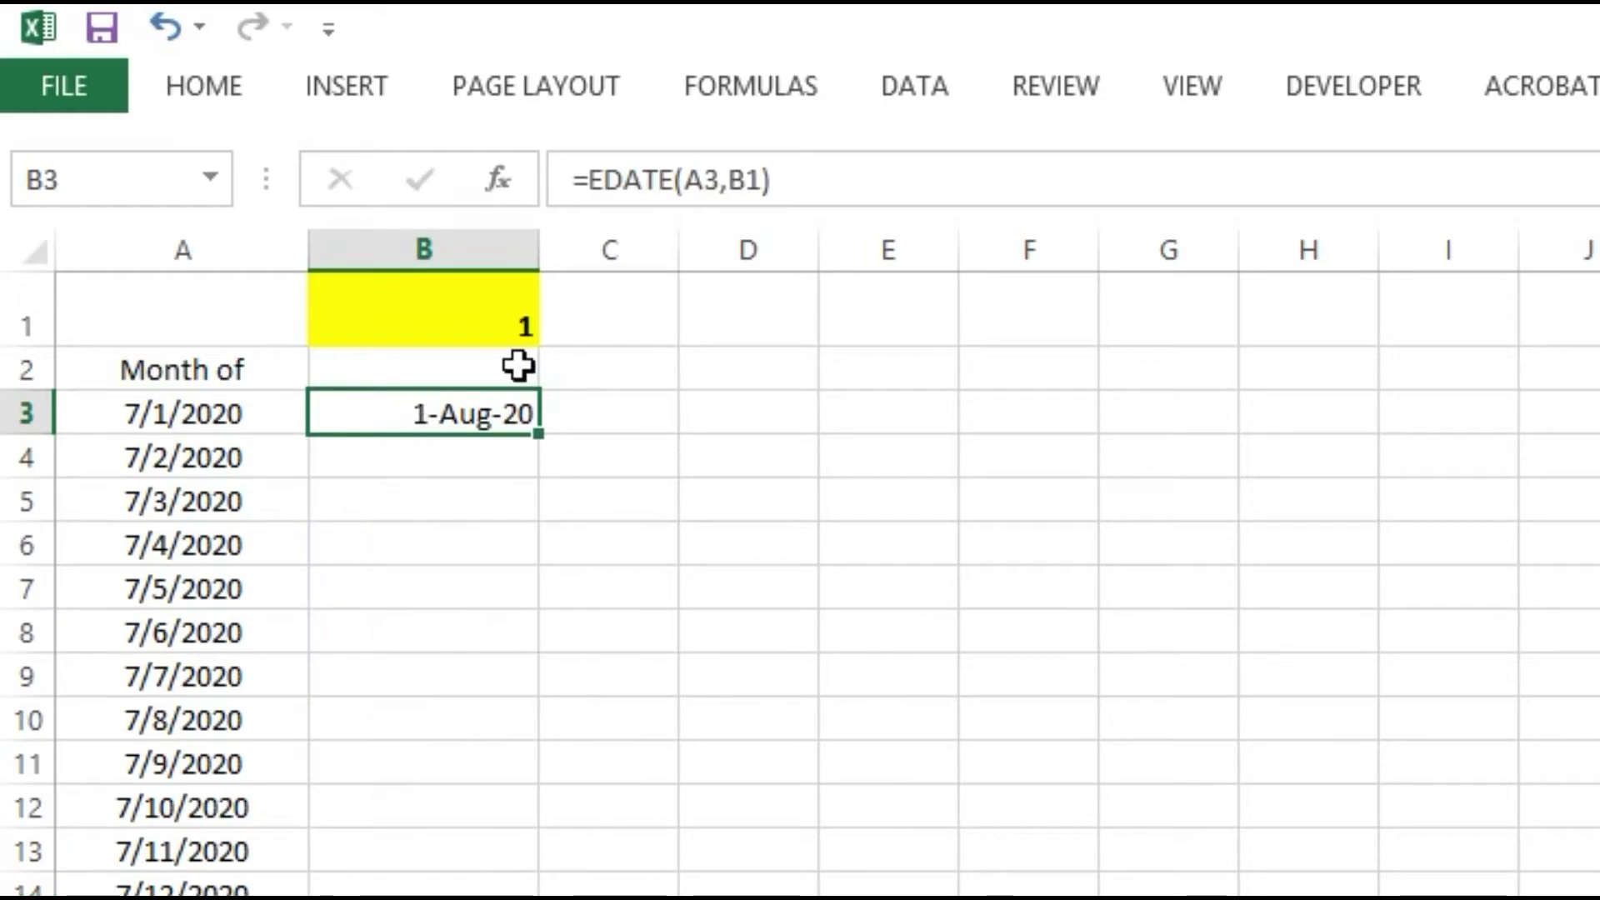
click(720, 177)
double_click(734, 178)
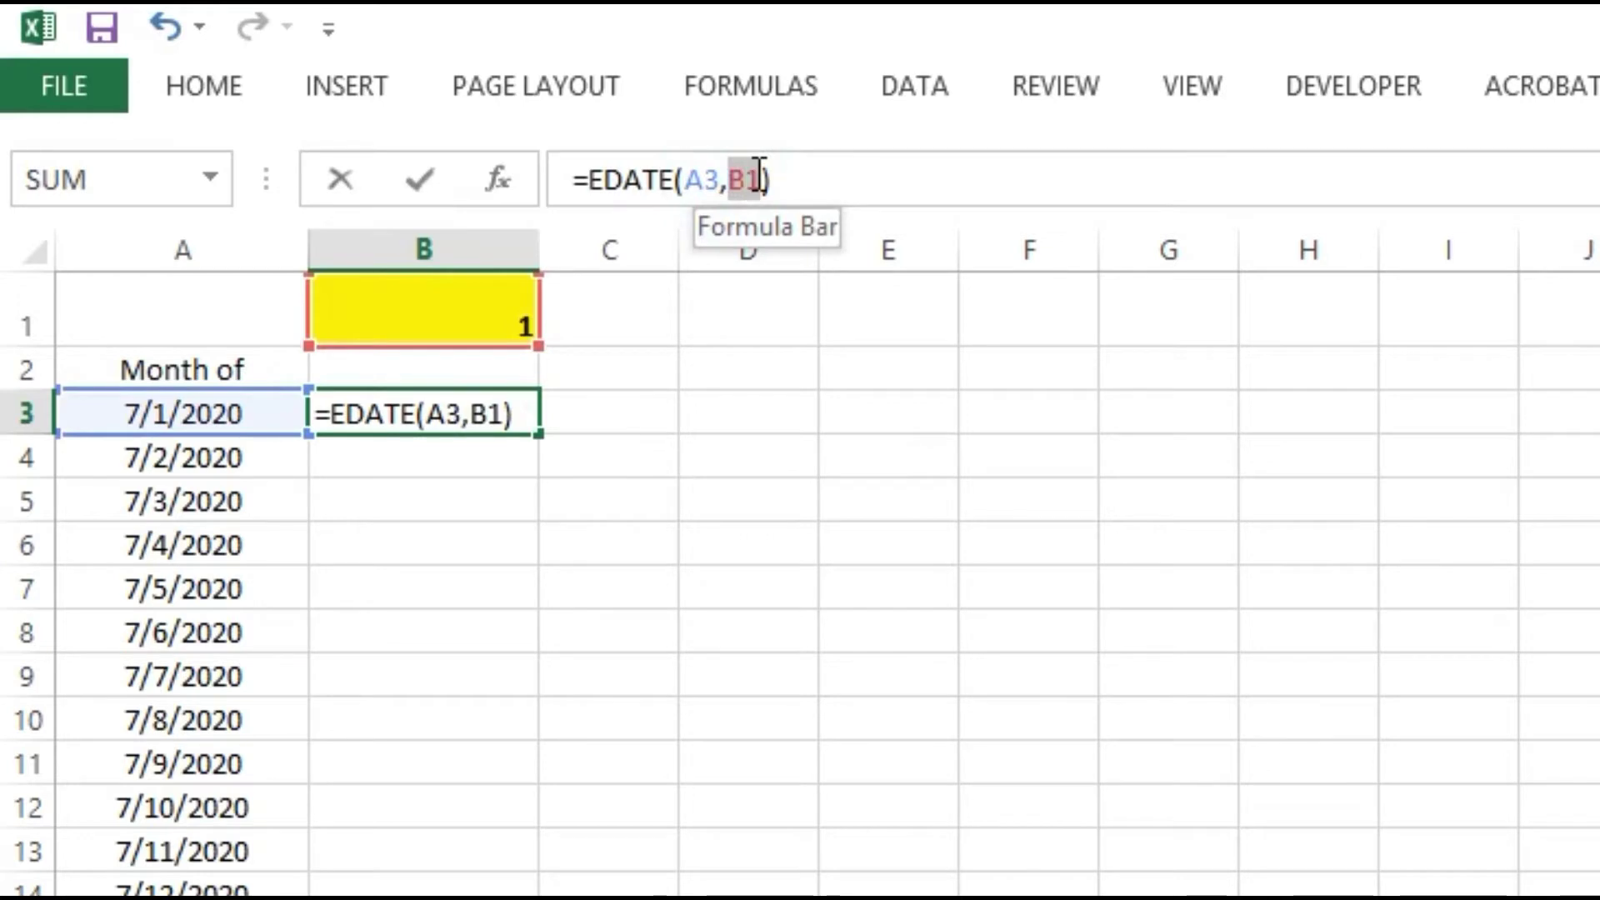
click(749, 179)
click(750, 180)
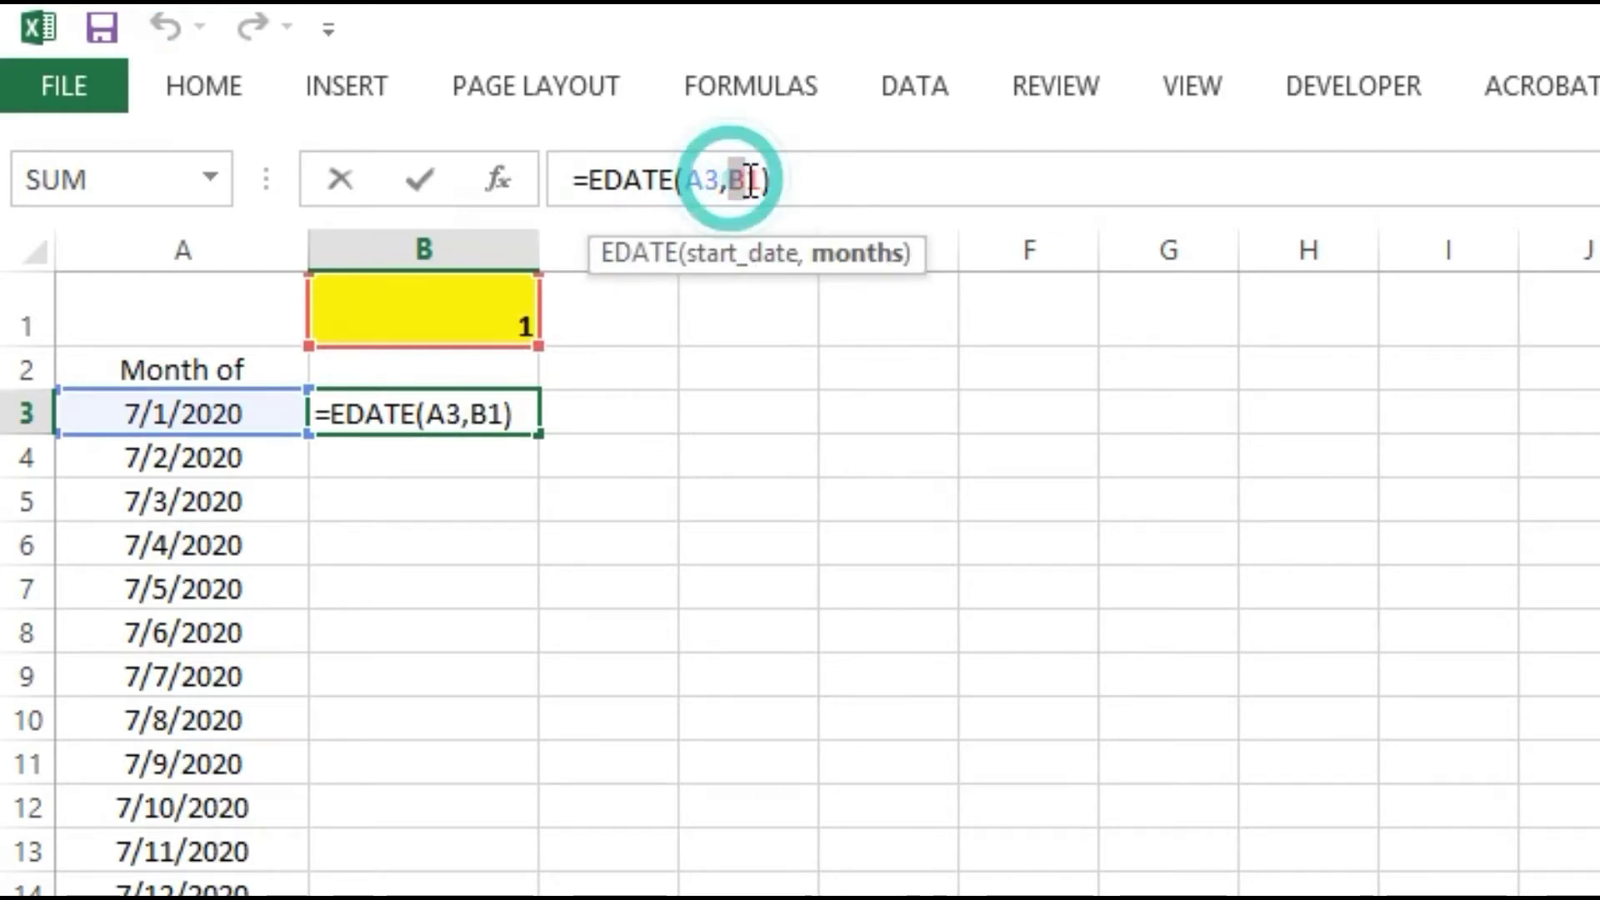
drag(749, 180, 762, 180)
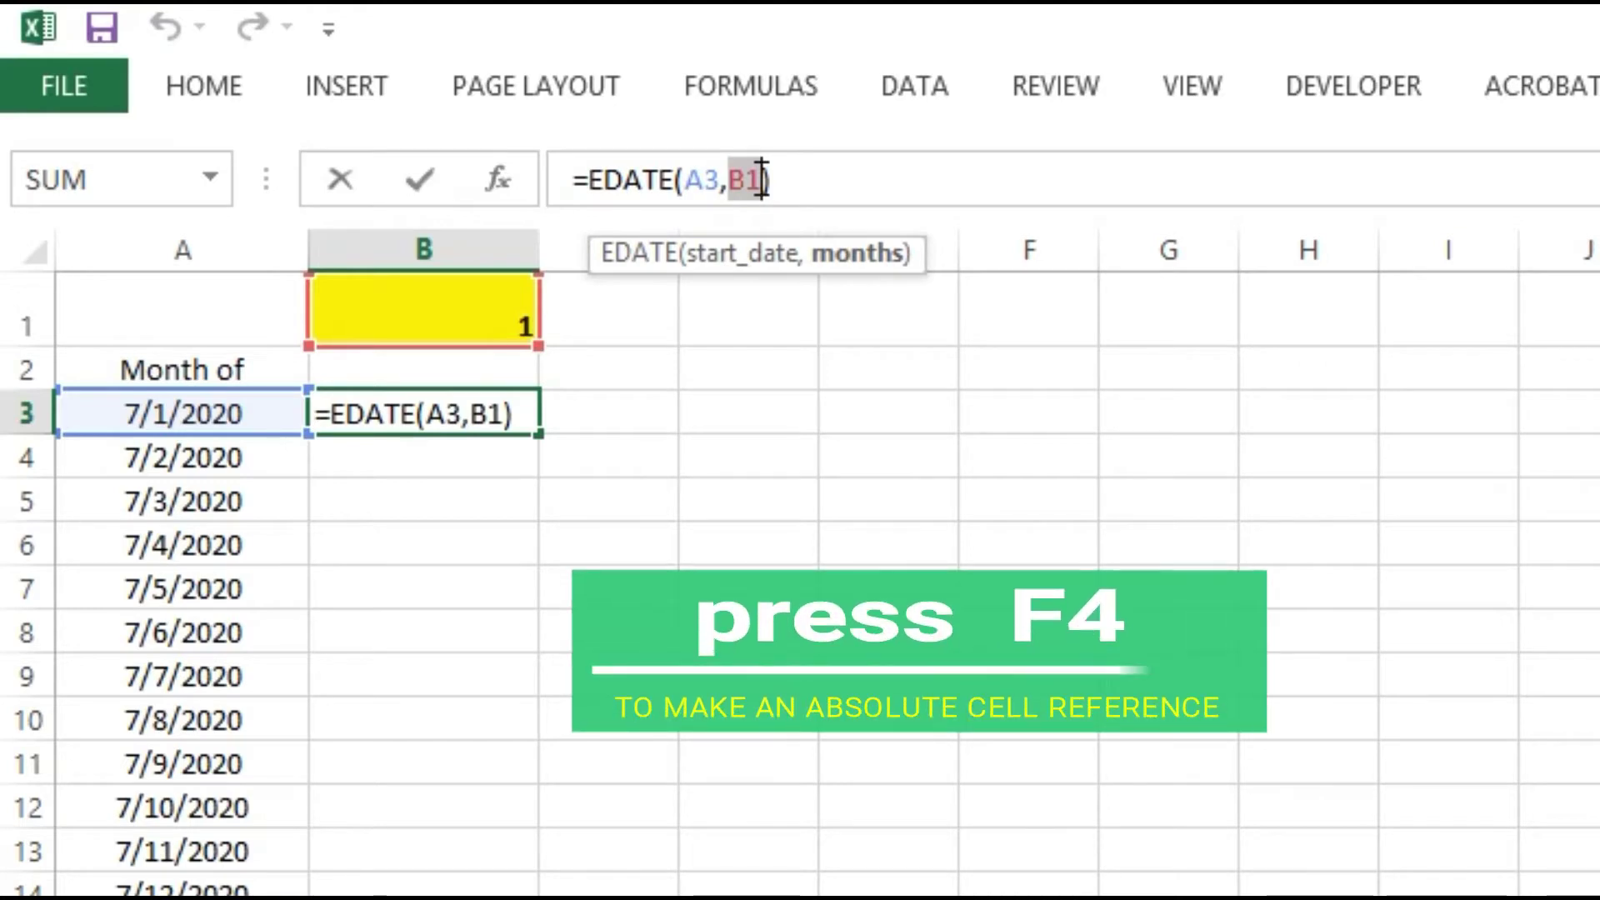
key(F4)
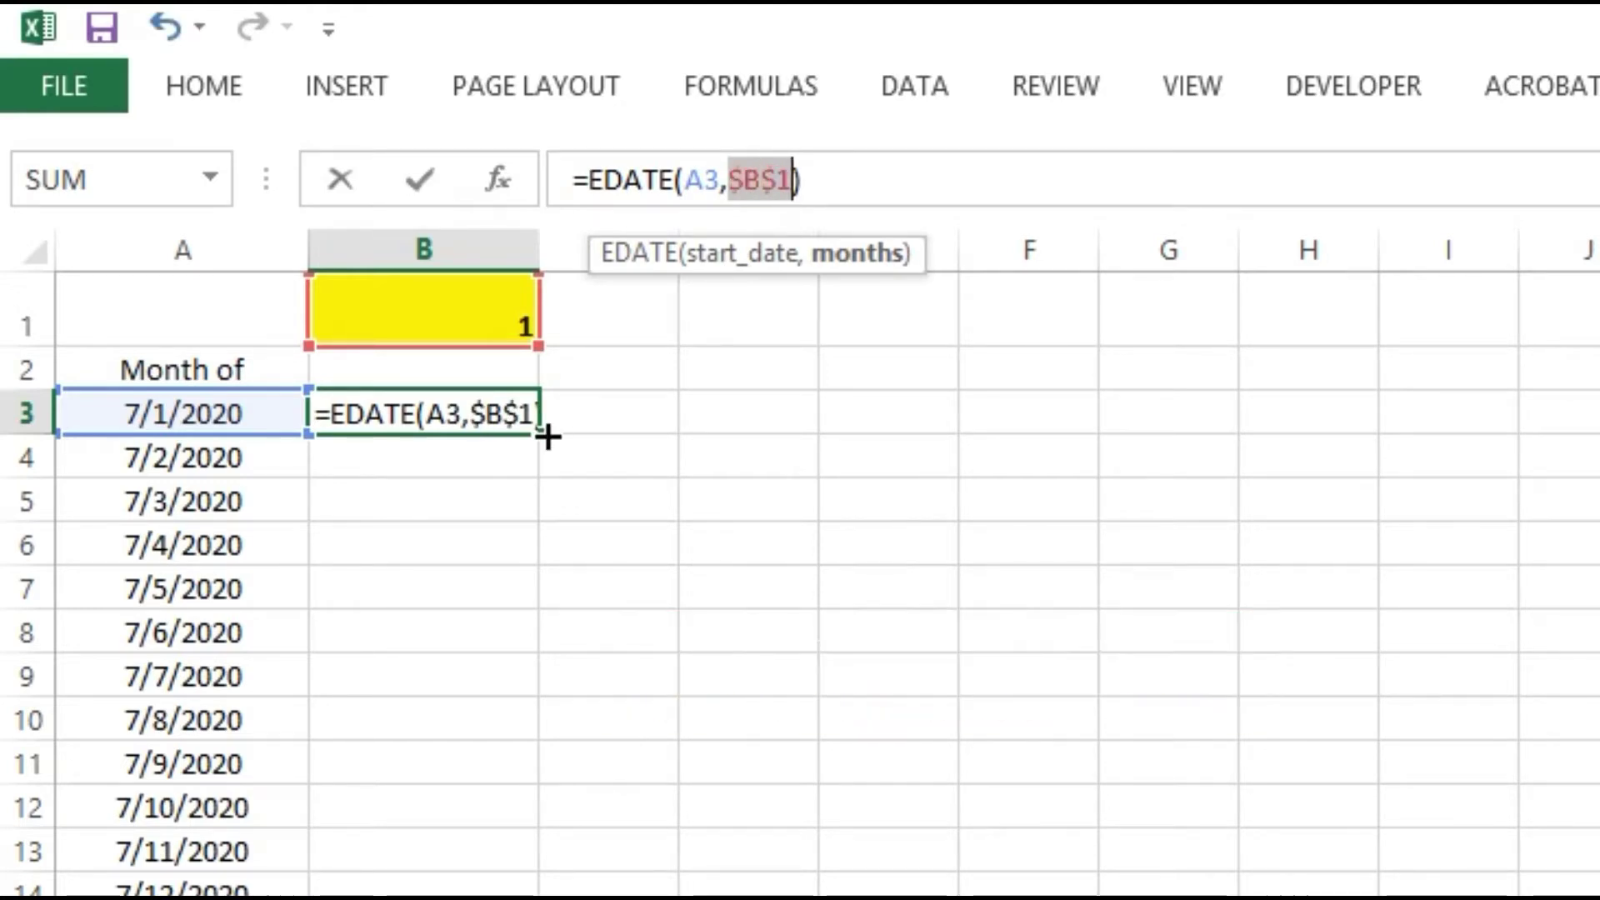
drag(758, 182, 787, 184)
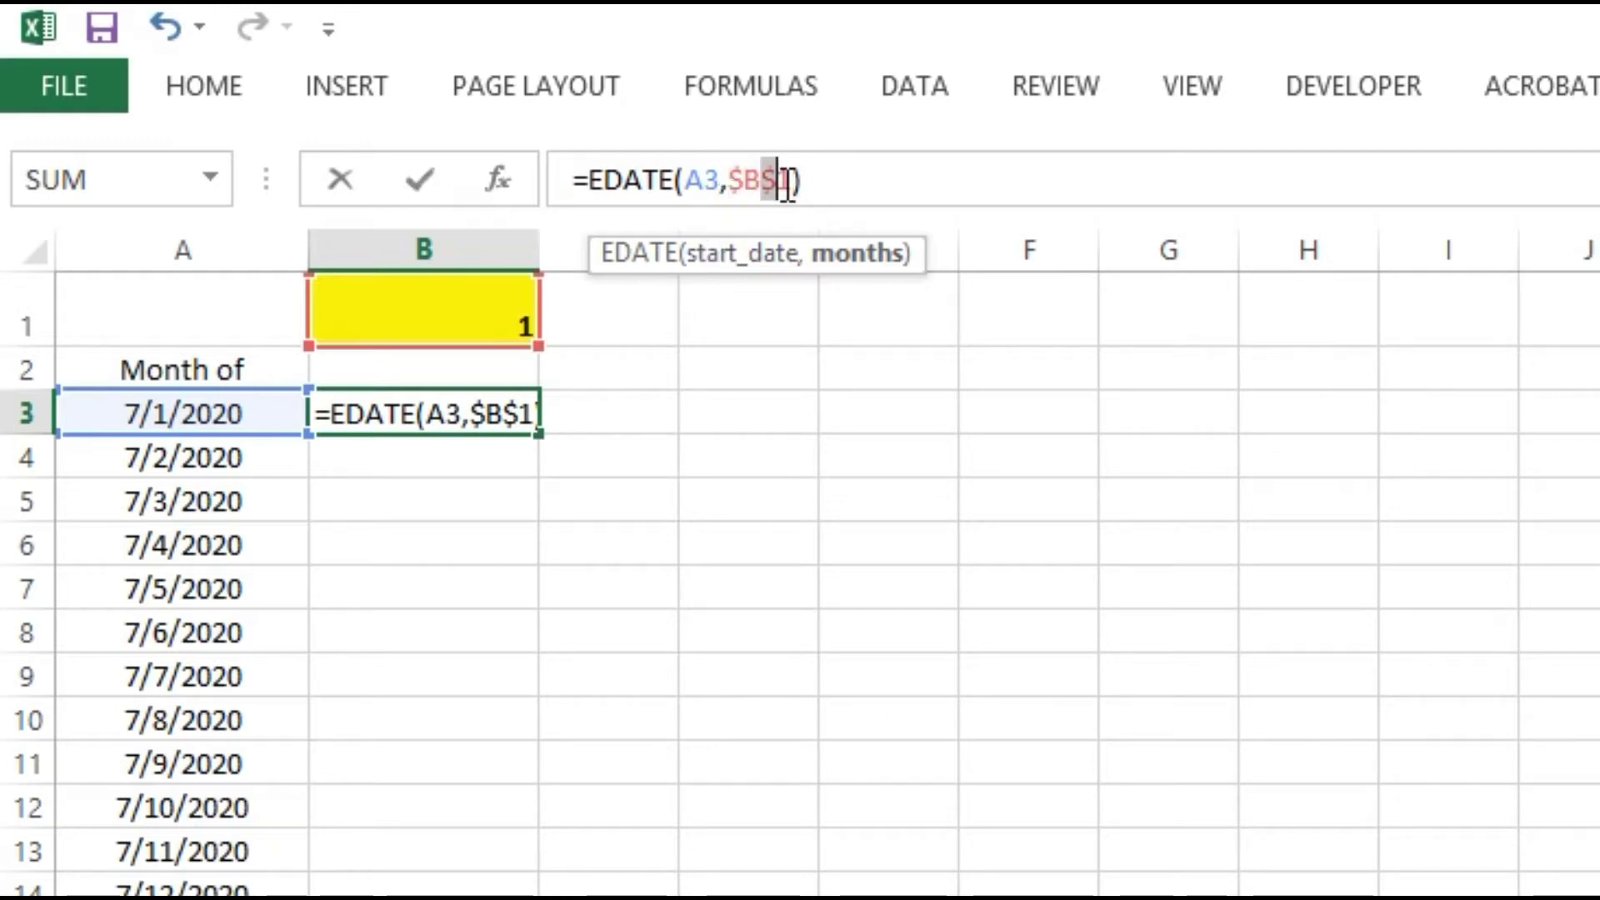
key(Return)
key(Up)
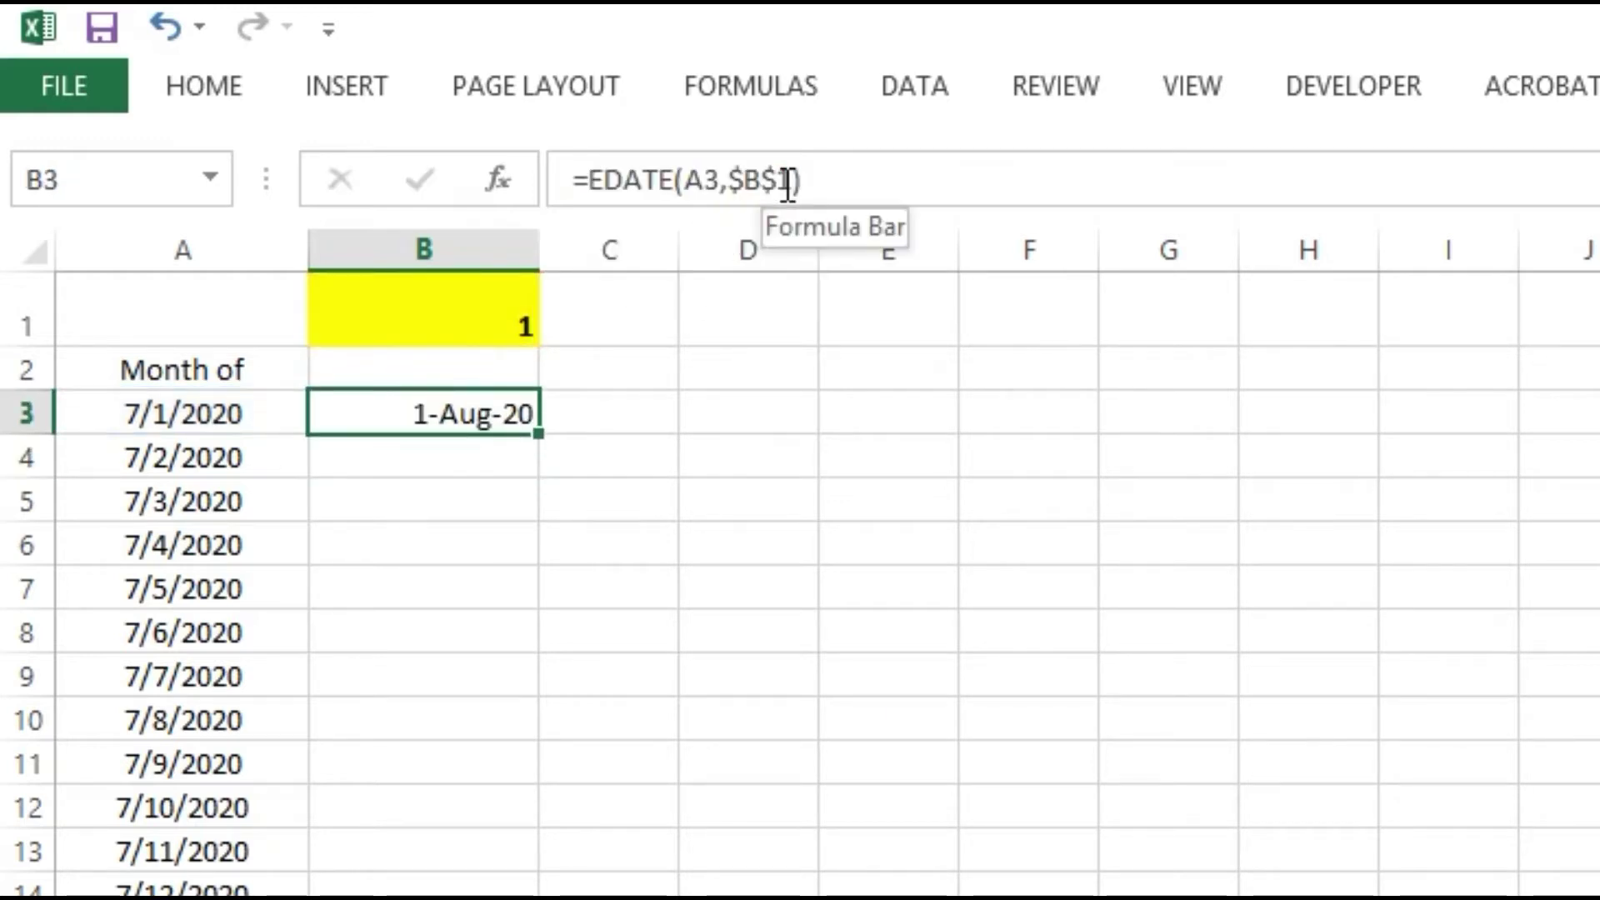
Fill the $B$1-locked EDATE formula down column B and check each cell's formula through B15.
drag(538, 433, 538, 896)
scroll(538, 891, up, 1)
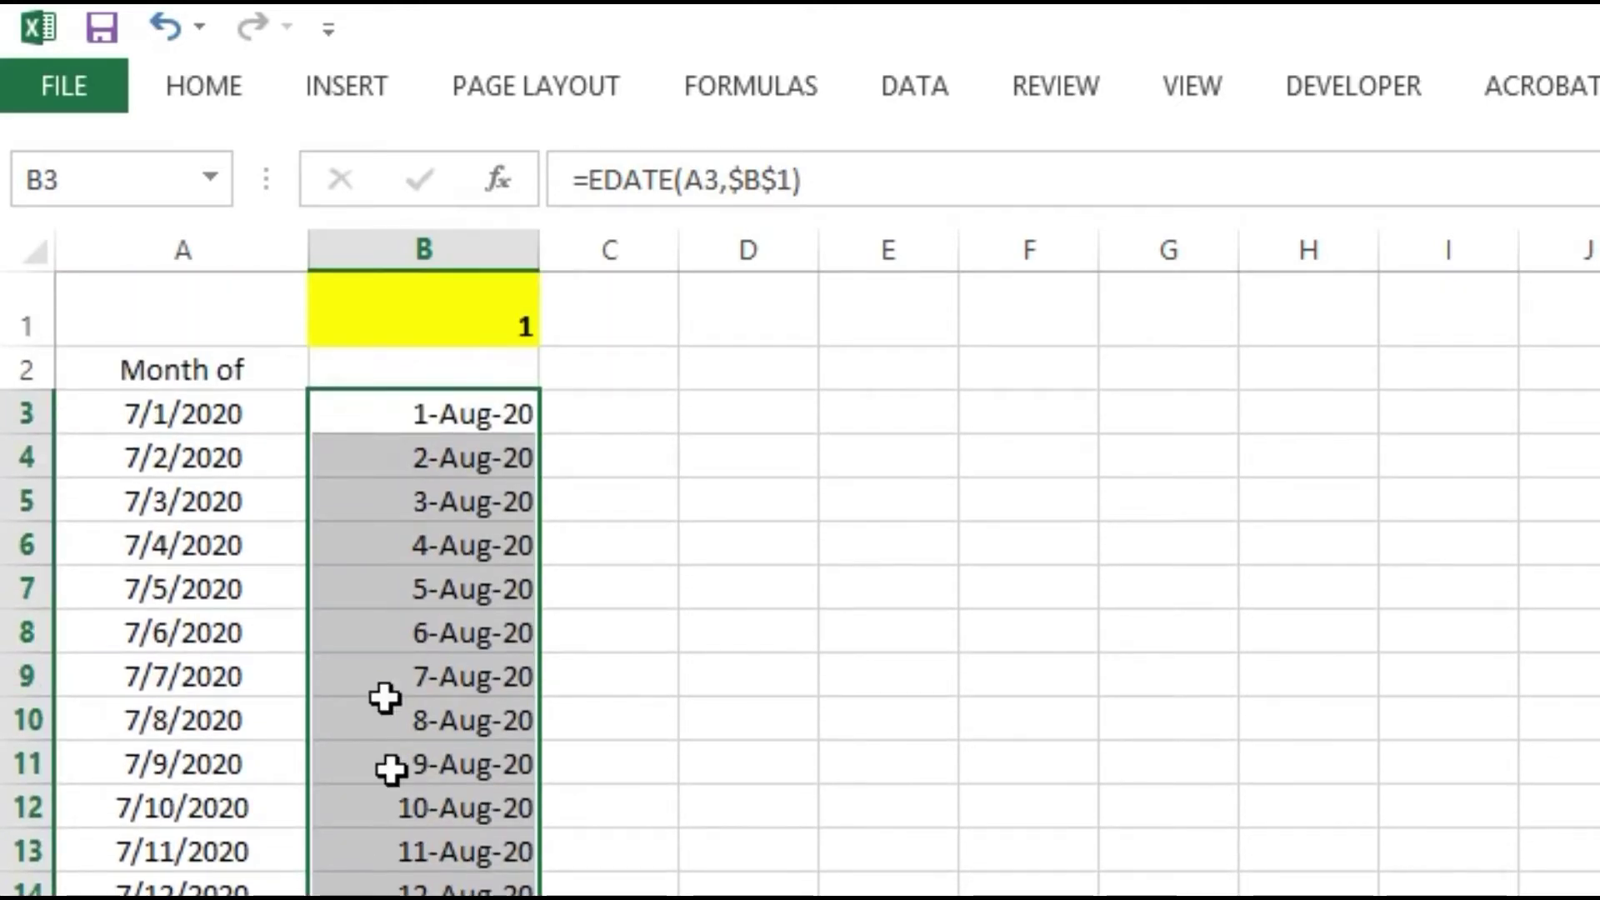
click(405, 423)
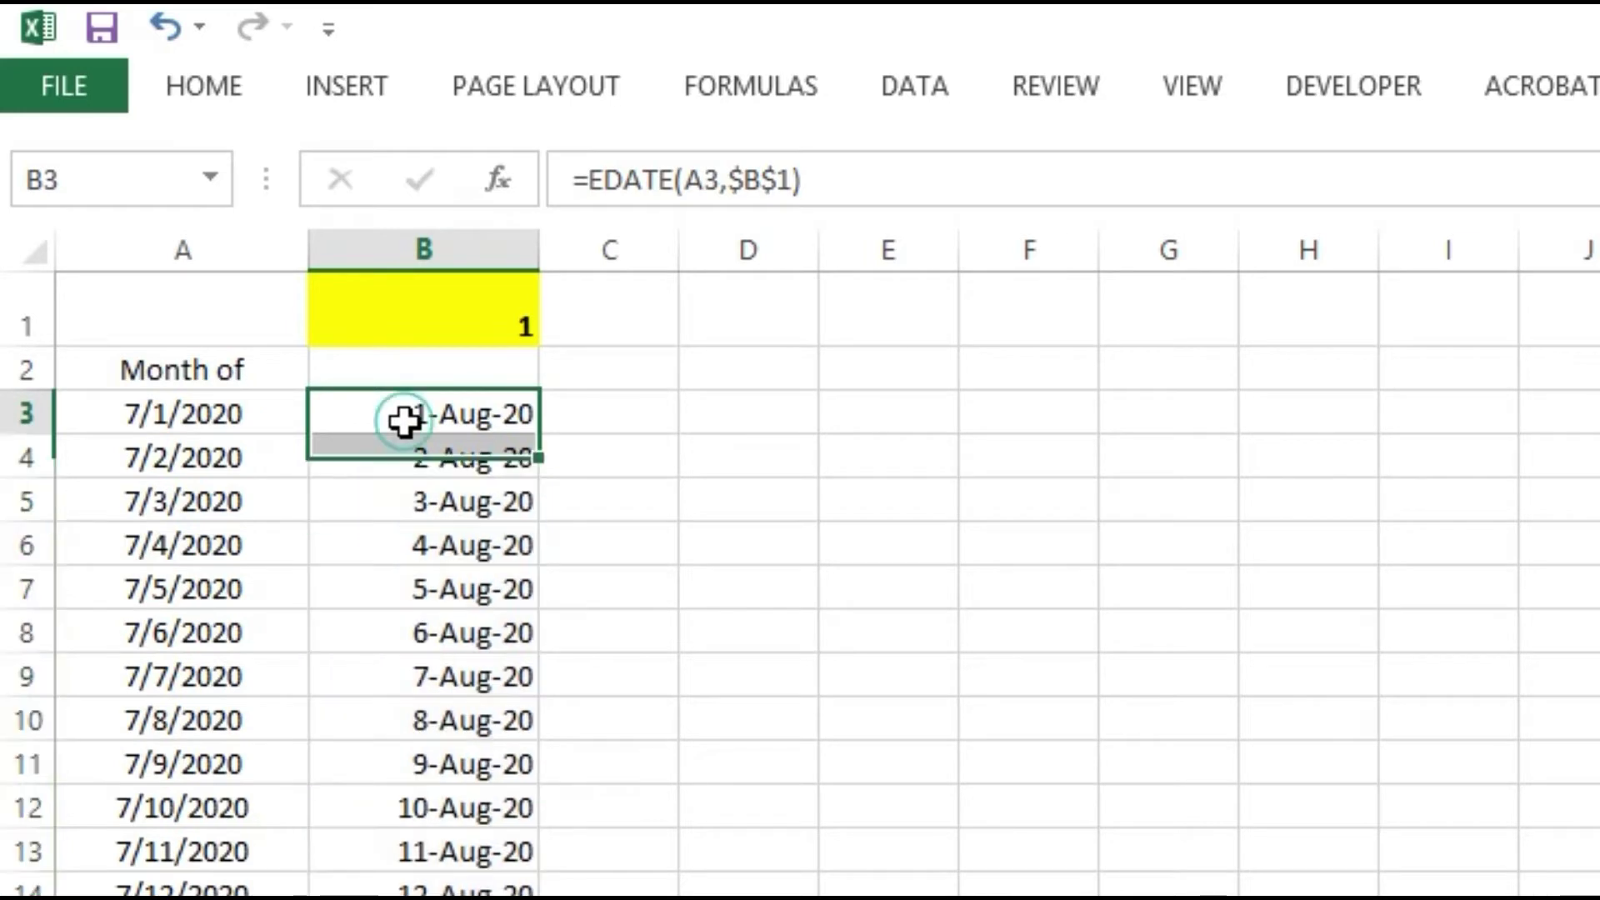
click(440, 498)
key(Down)
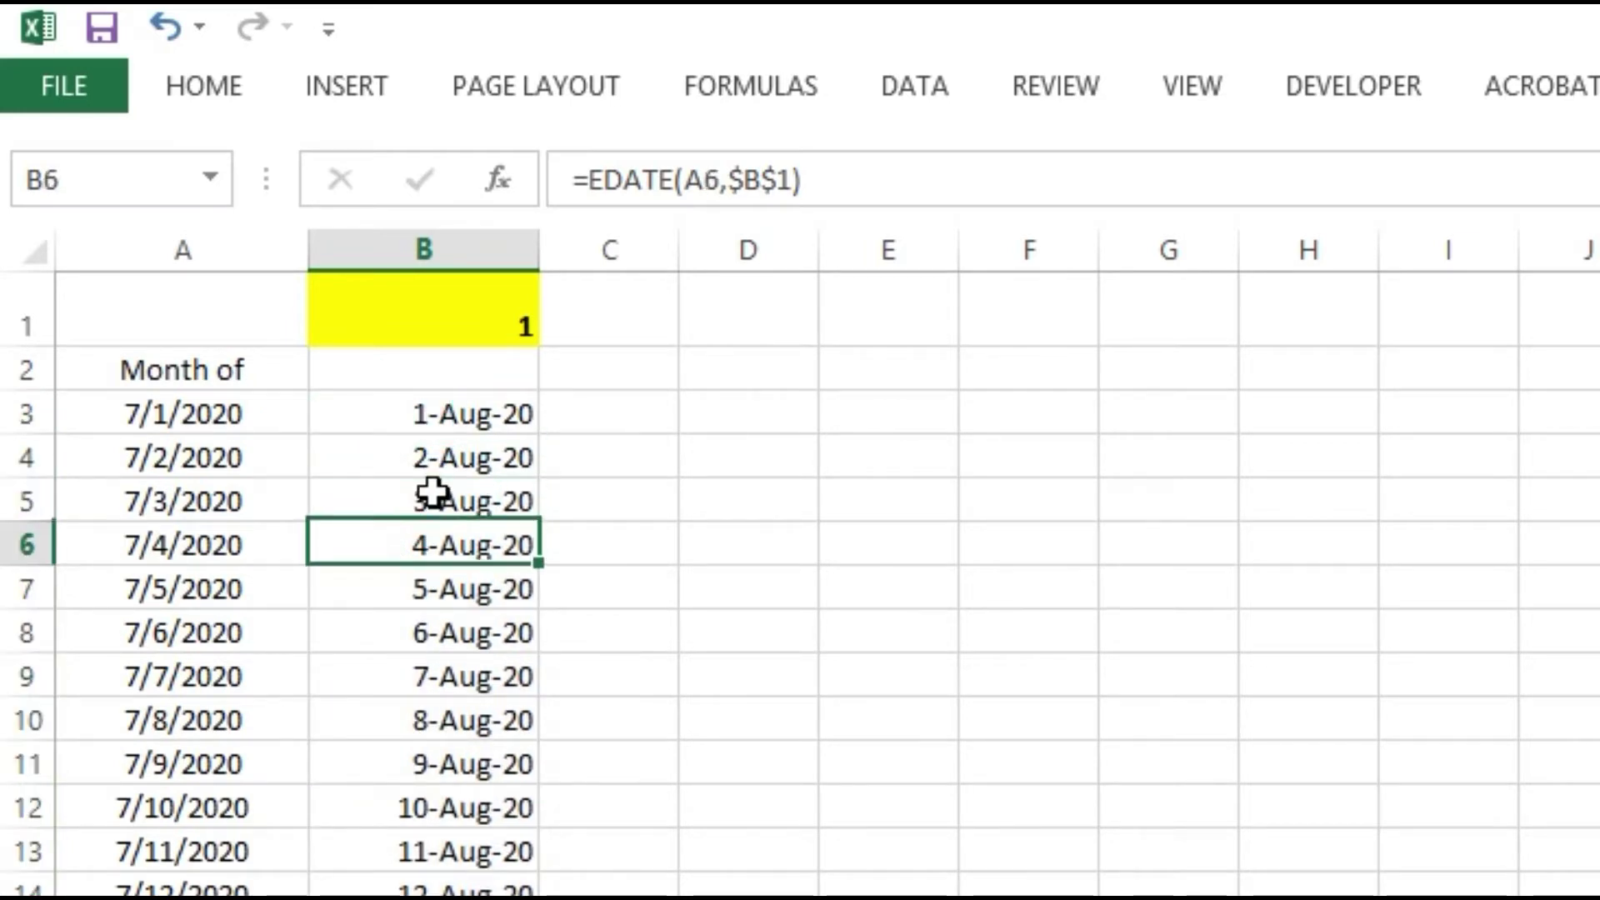
key(Down)
key(F2)
key(Escape)
key(Down)
key(F2)
key(Escape)
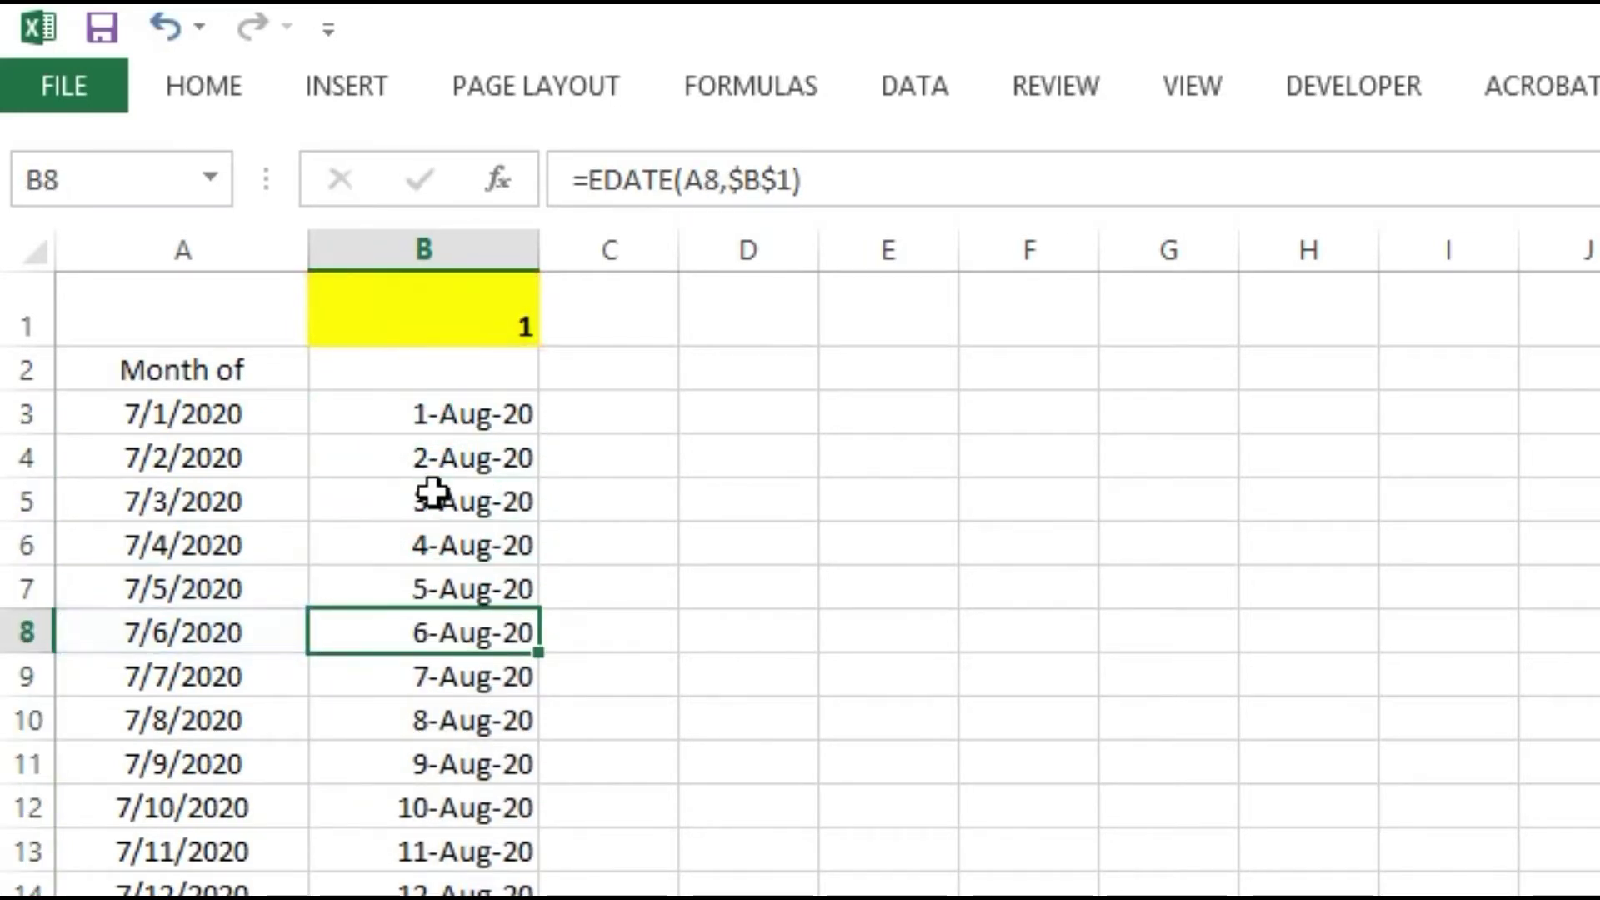
key(Down)
key(F2)
key(Escape)
key(Down)
key(F2)
key(Escape)
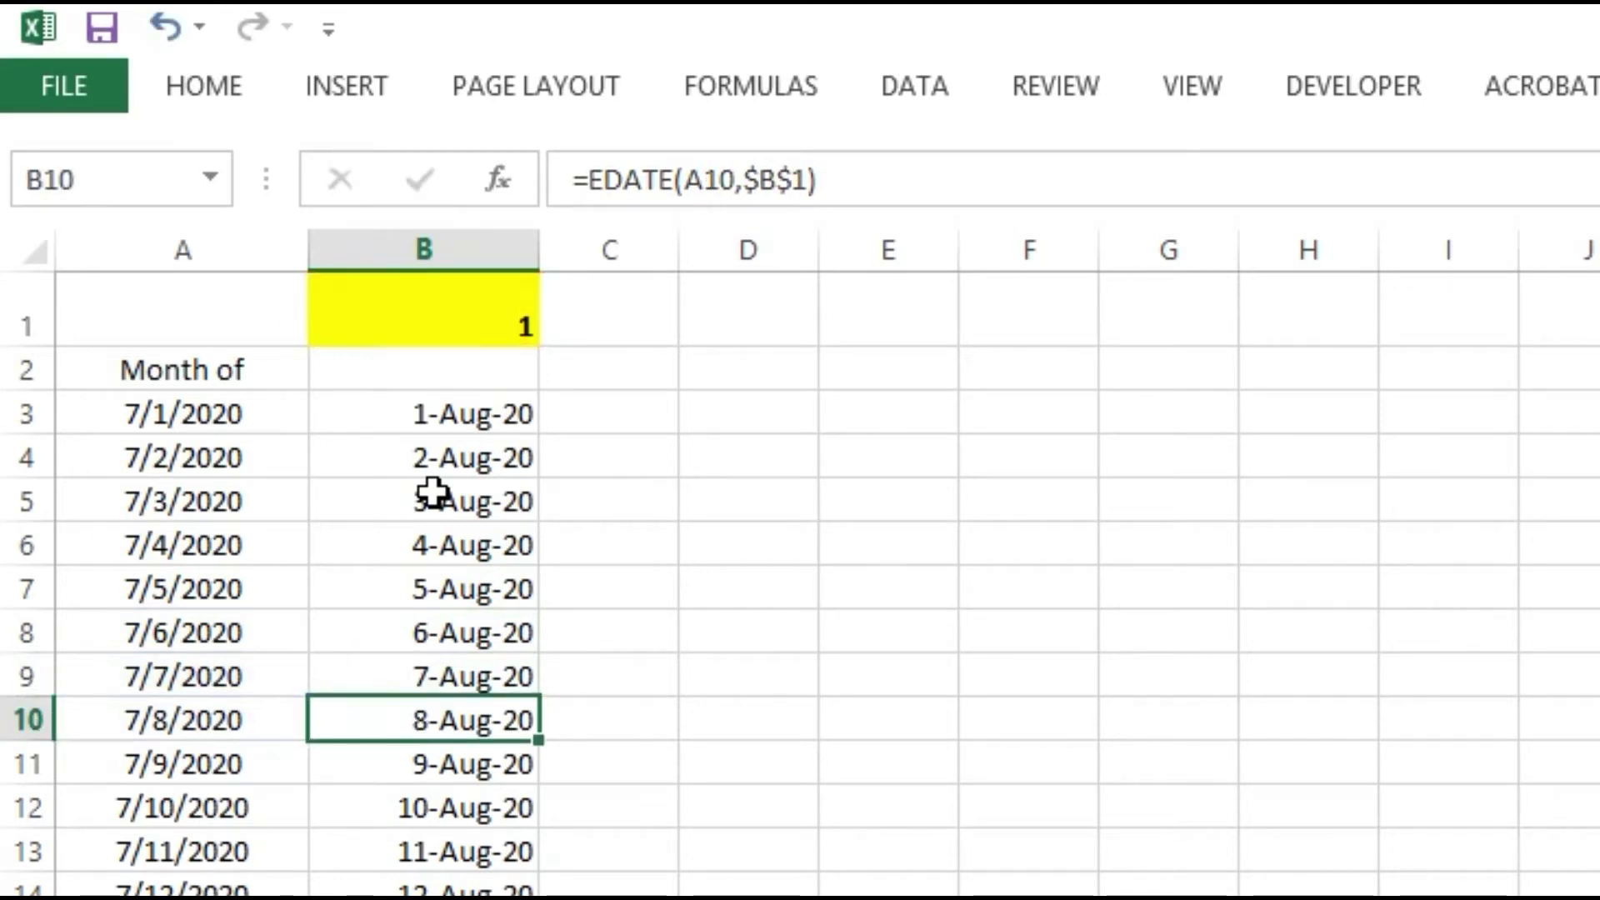
key(Down)
key(F2)
key(Escape)
key(Down)
key(F2)
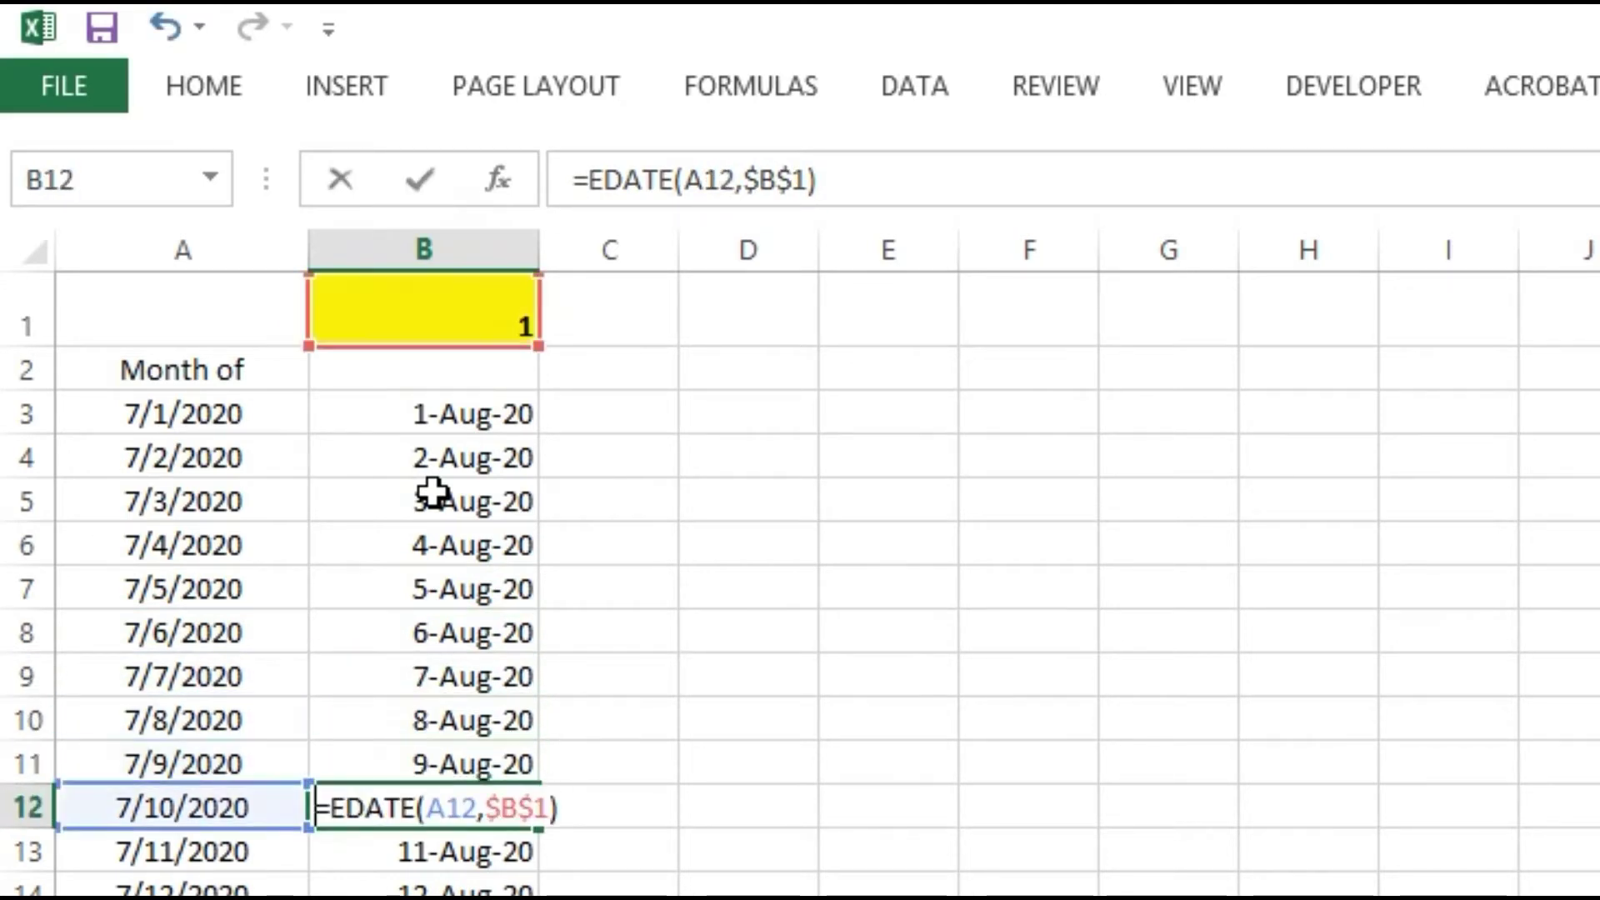
key(Escape)
key(Down)
key(F2)
key(Escape)
key(Down)
key(F2)
key(Escape)
key(Down)
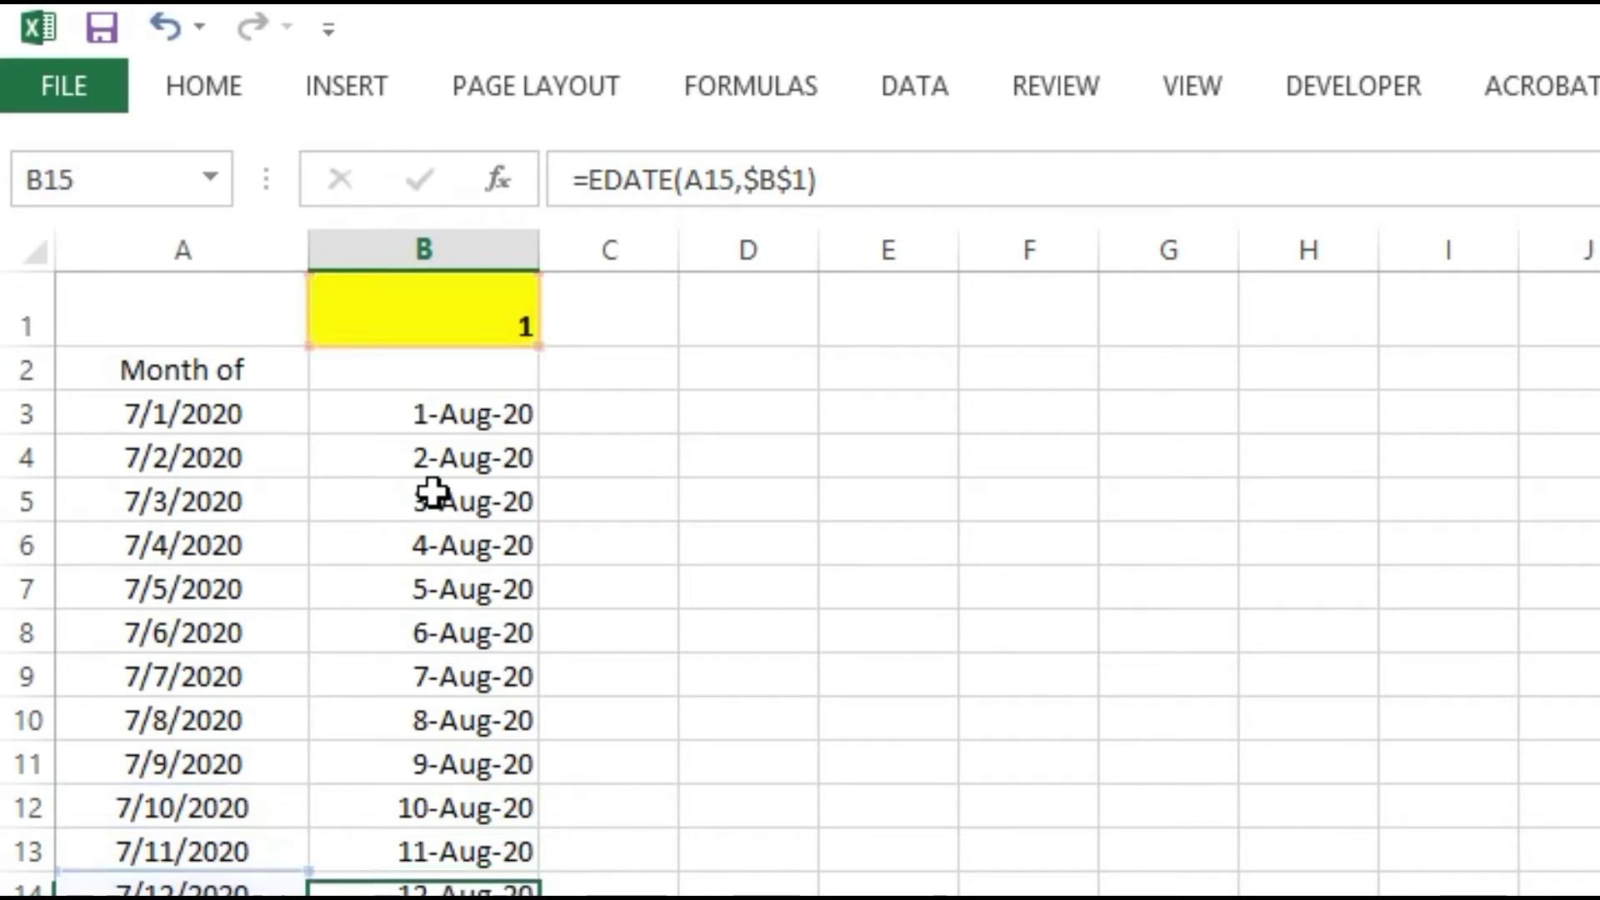
key(F2)
key(Escape)
Change the month count in B1 to 2, then to 3, moving dates to October.
key(Up)
key(ctrl+Up)
key(Up)
key(Up)
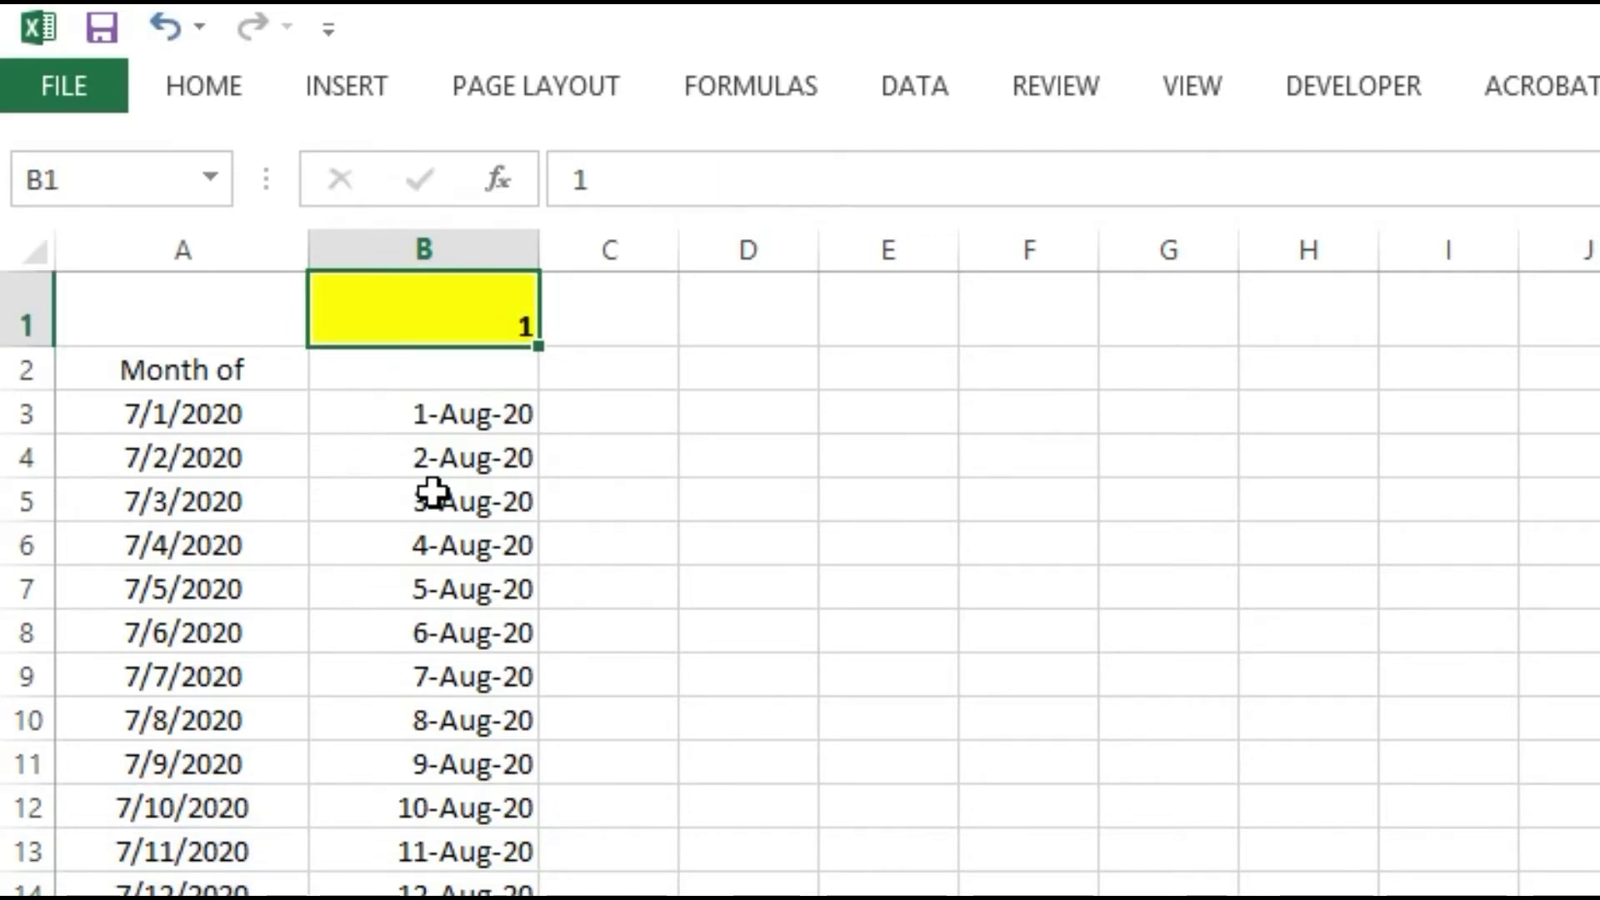
key(F2)
key(BackSpace)
text(2)
key(Return)
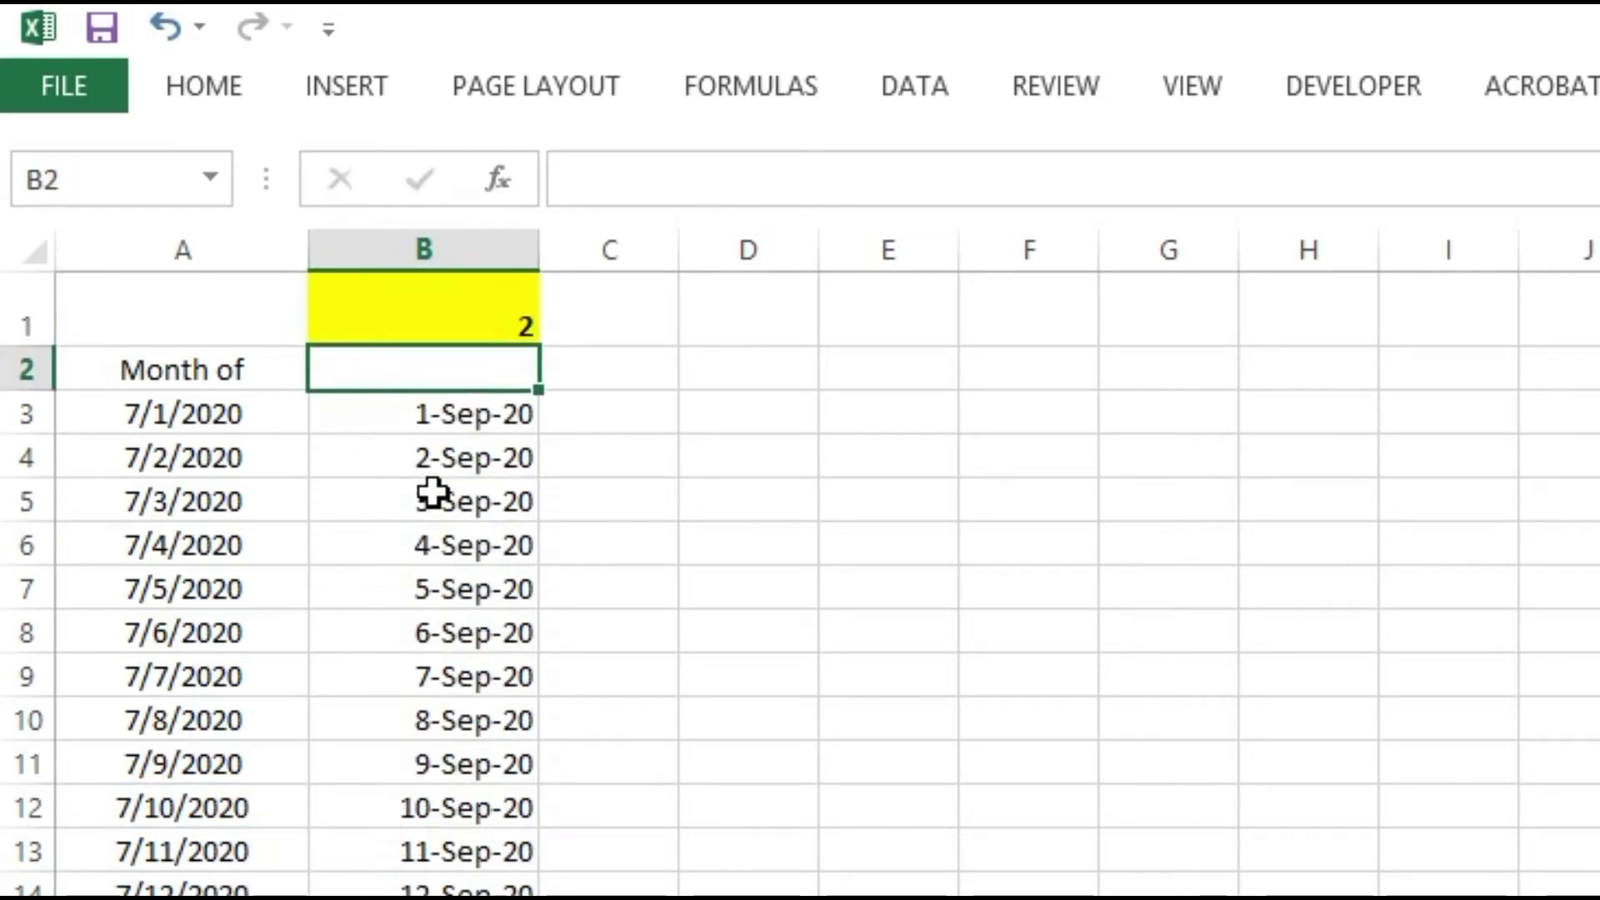
key(Up)
key(F2)
key(BackSpace)
text(3)
key(Return)
Reset B1 to 1 and copy the EDATE results in B3:B33.
key(Up)
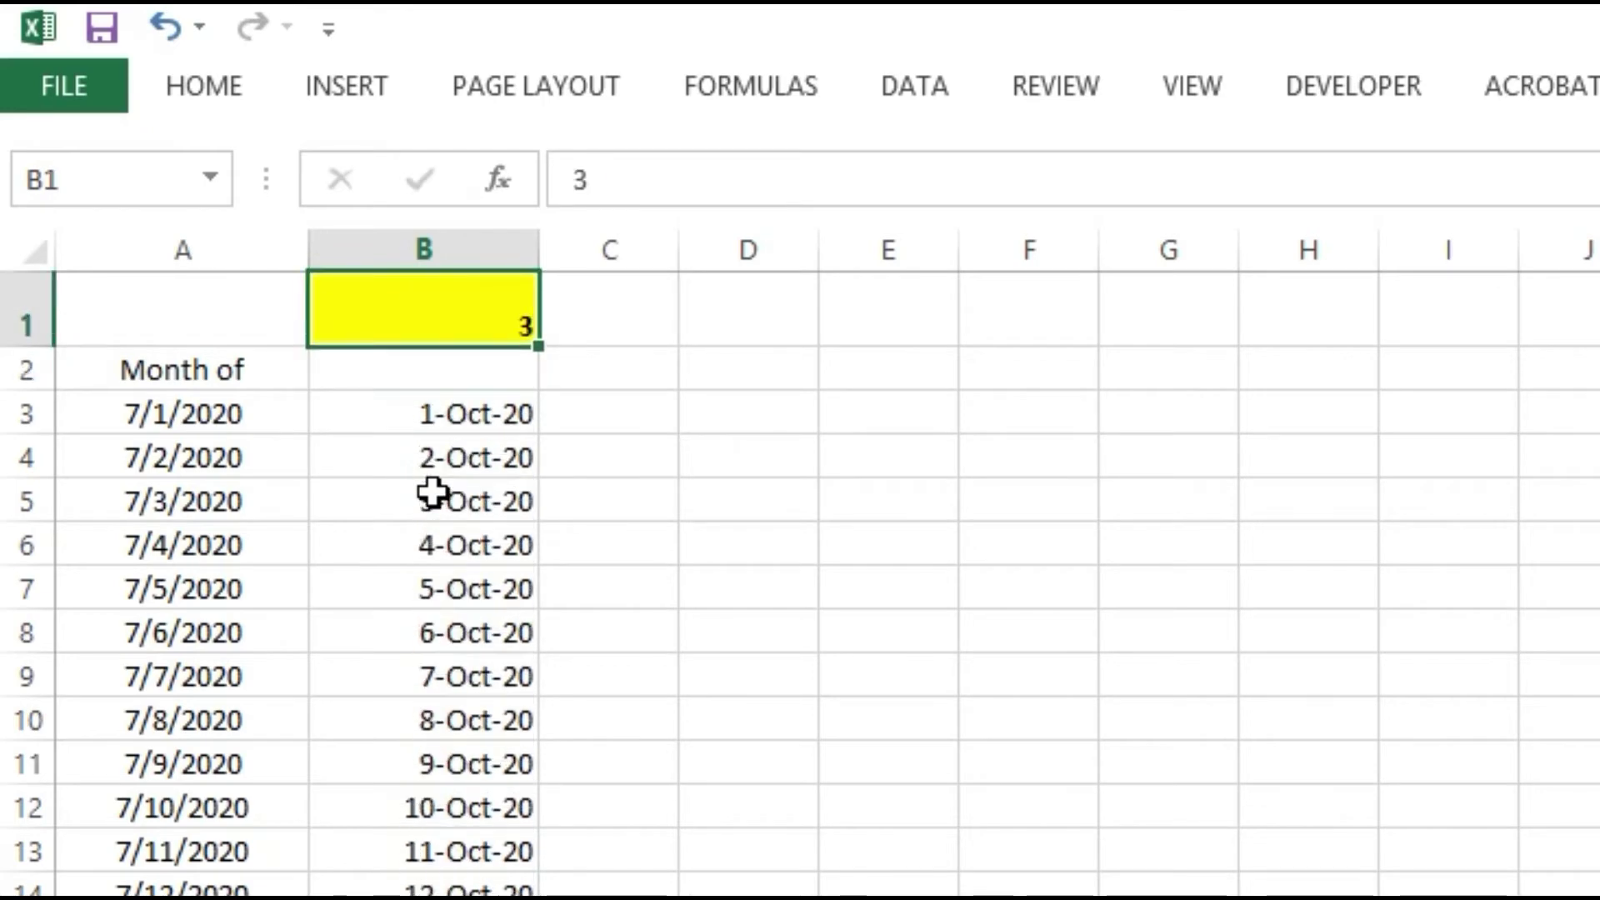
text(1)
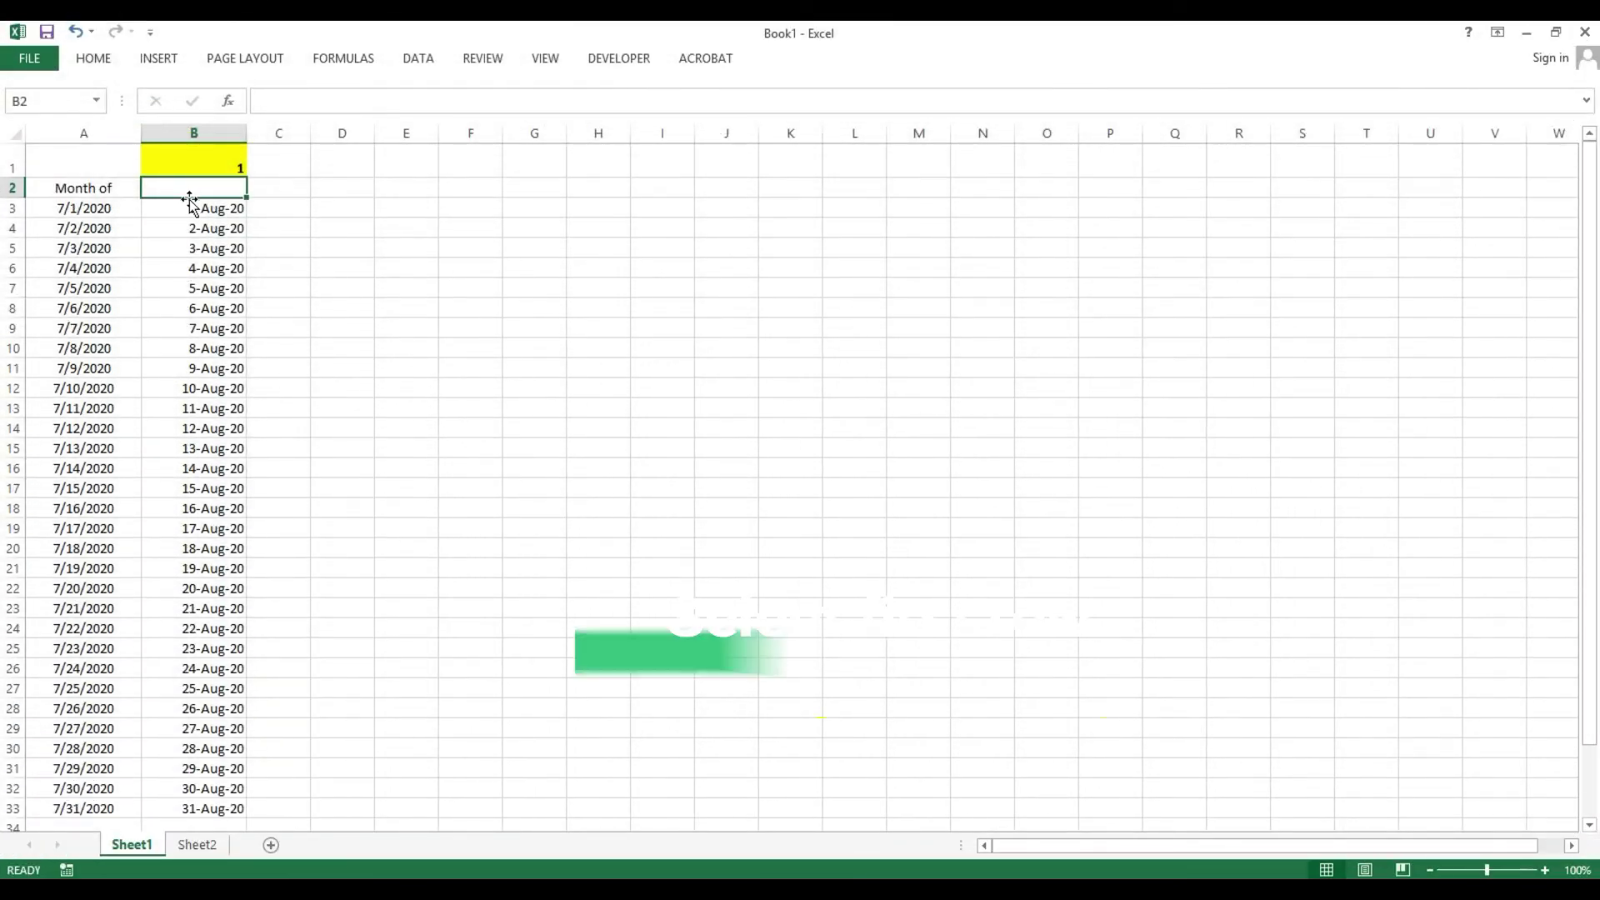
drag(197, 209, 225, 804)
click(172, 212)
key(ctrl+shift+Down)
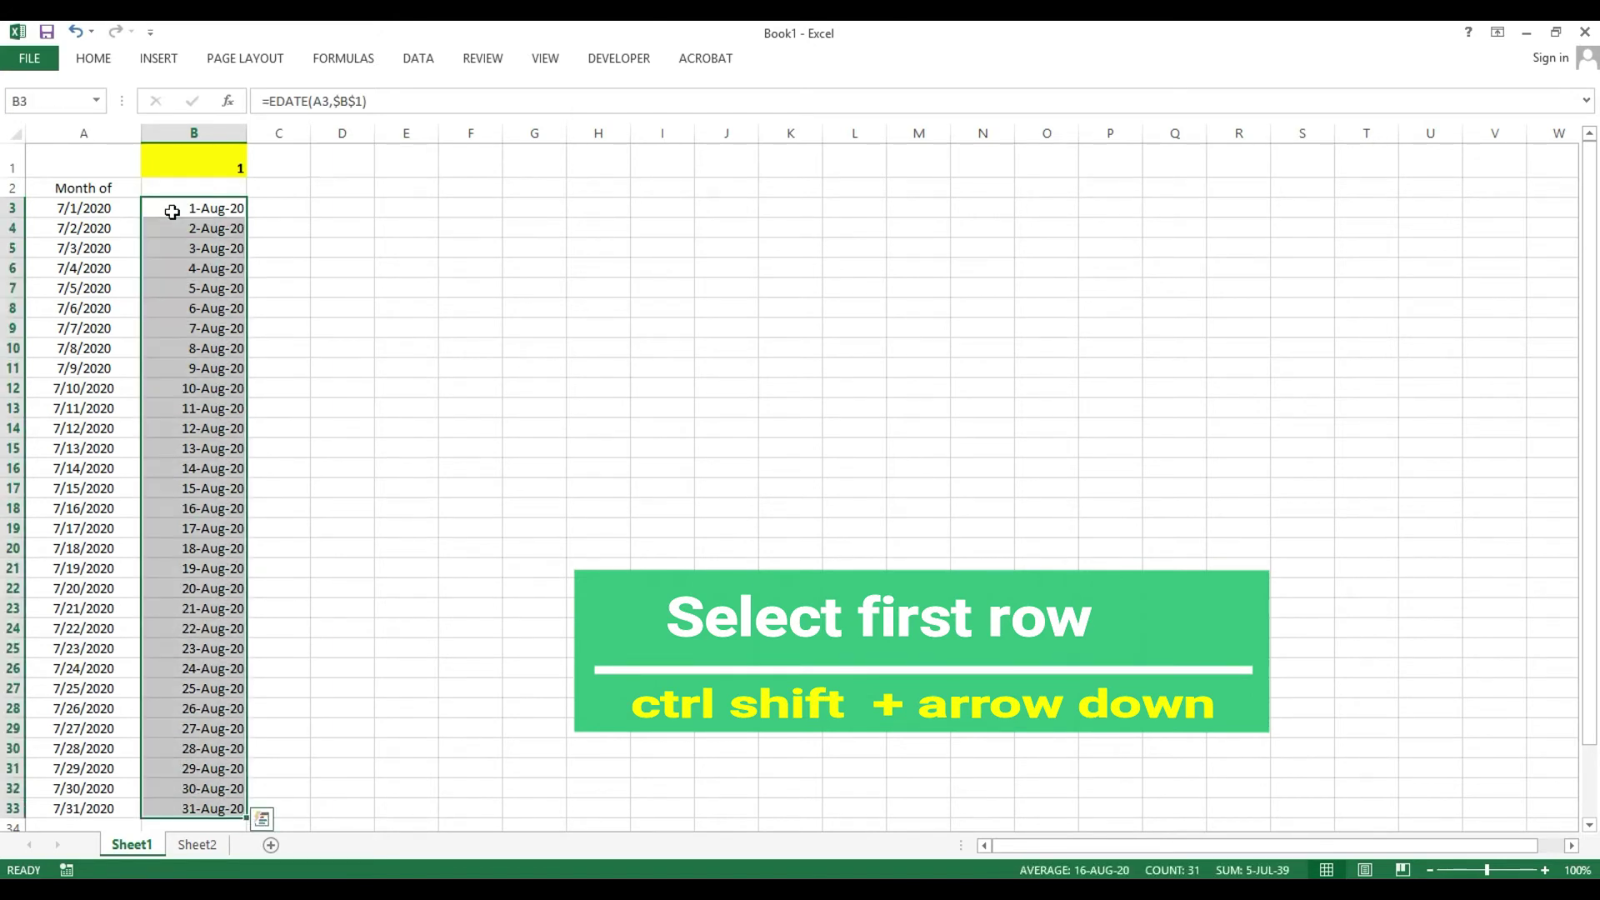
right_click(171, 212)
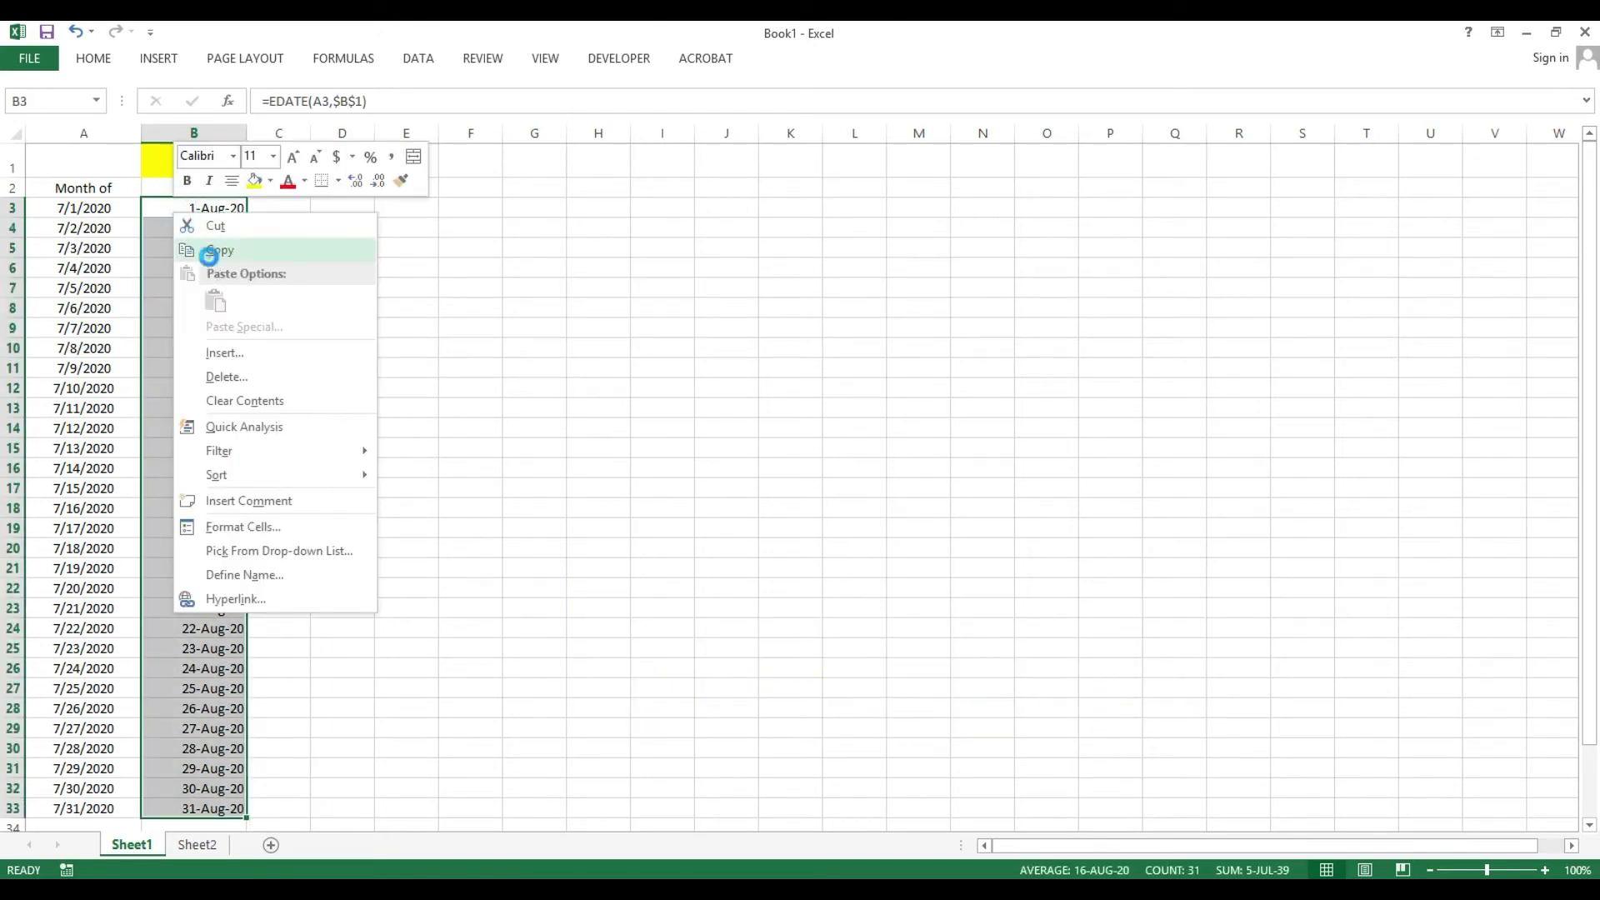
click(209, 250)
Widen column D and paste the copied dates into D3:D33 as values only.
click(334, 208)
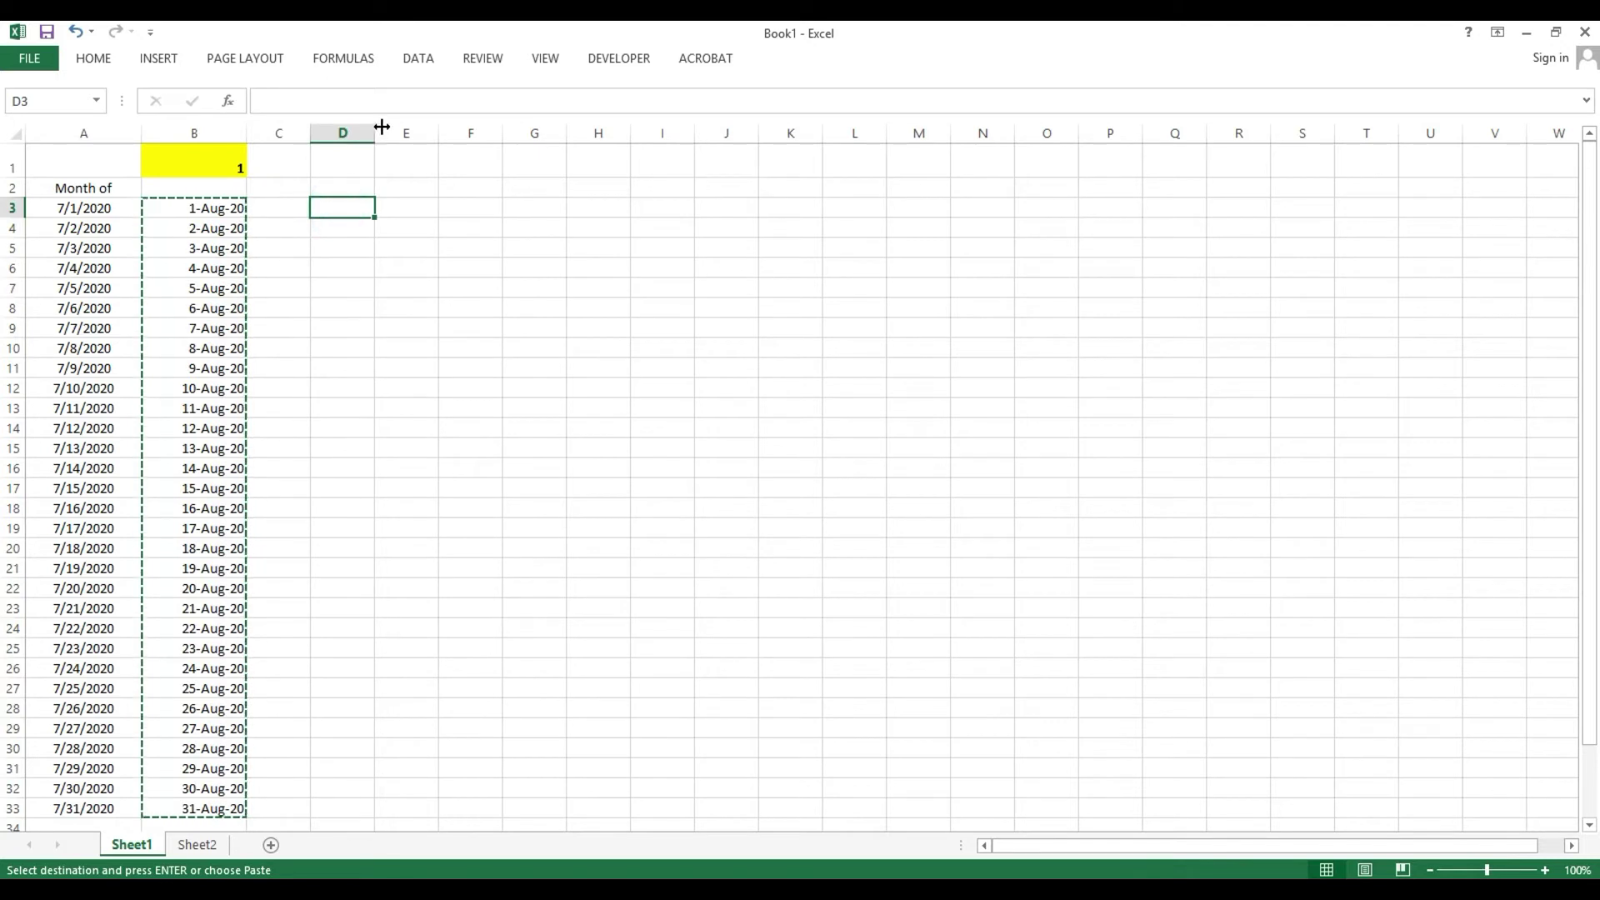
drag(381, 127, 520, 127)
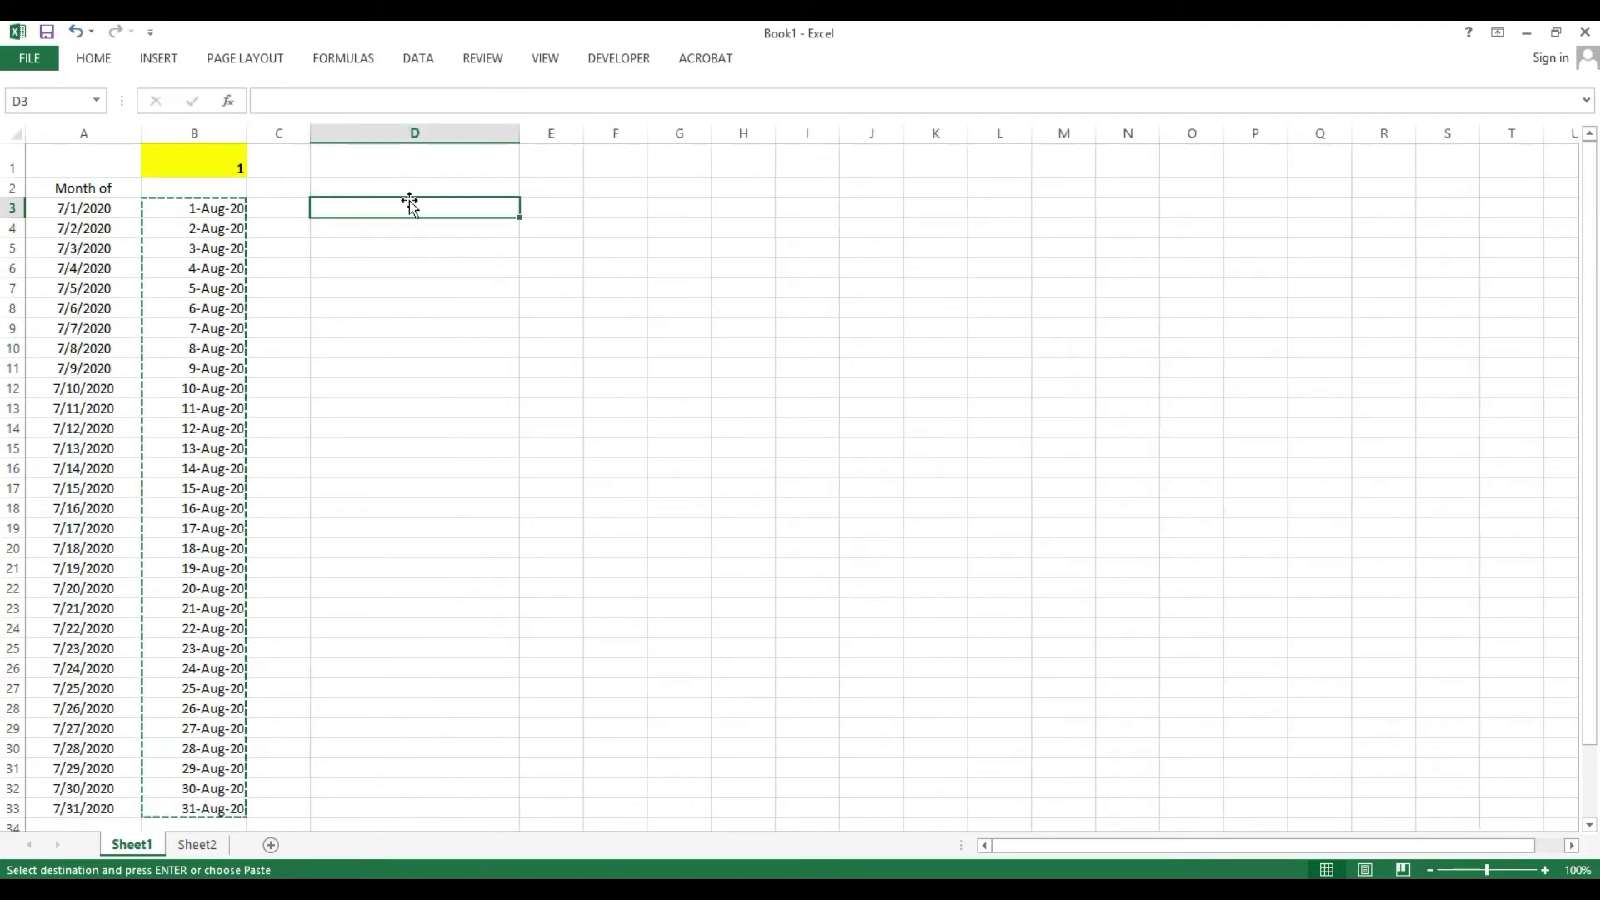
right_click(410, 208)
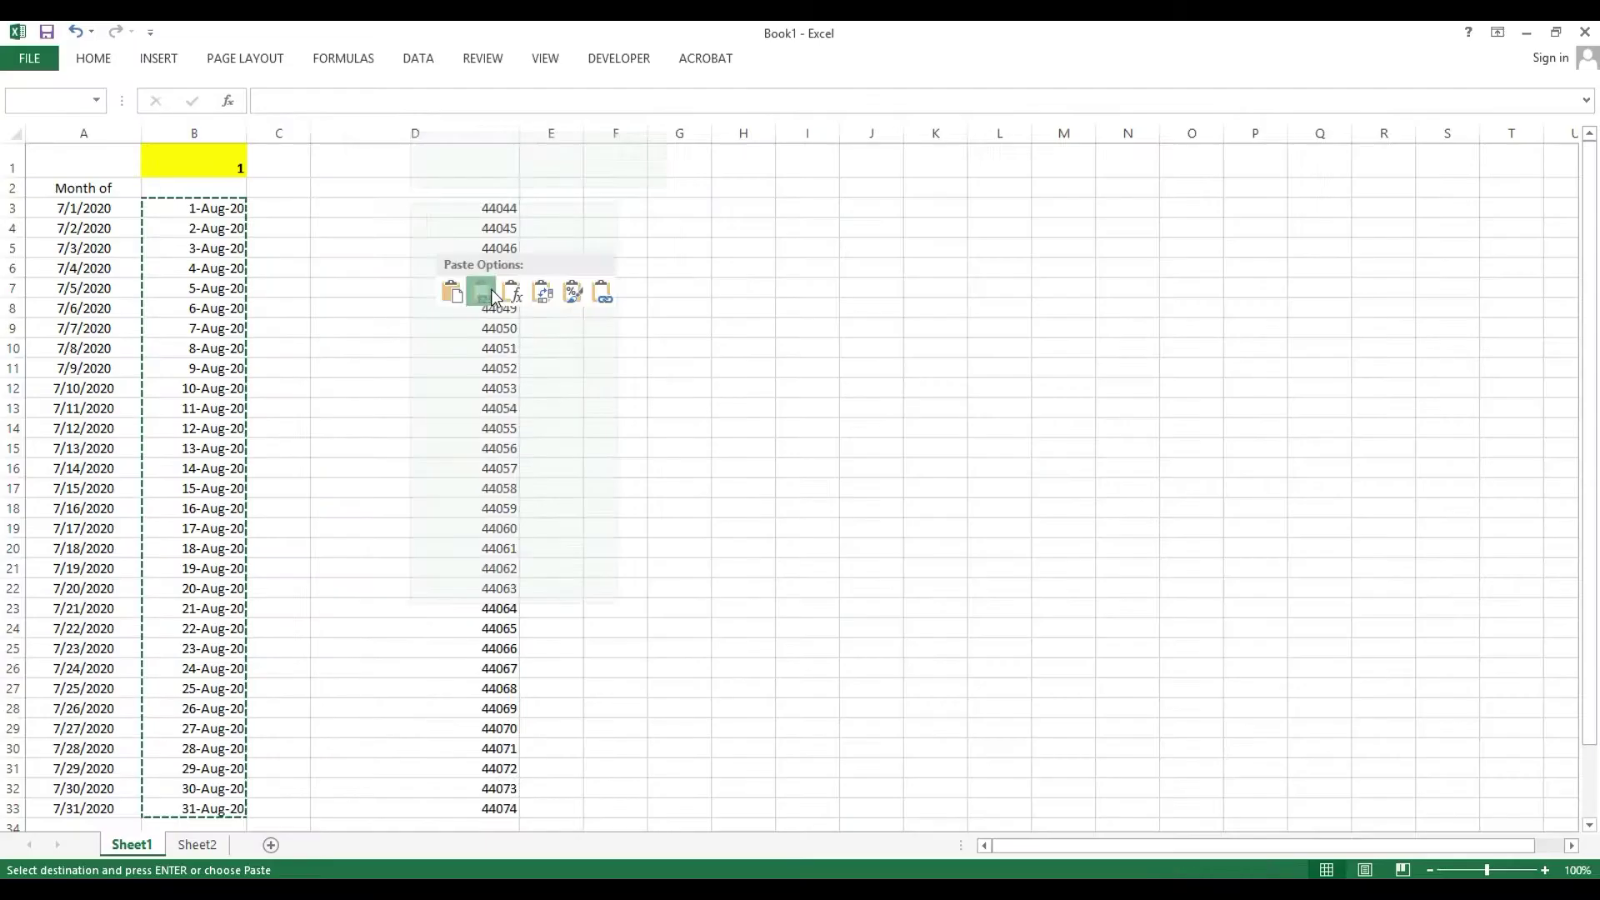
click(851, 465)
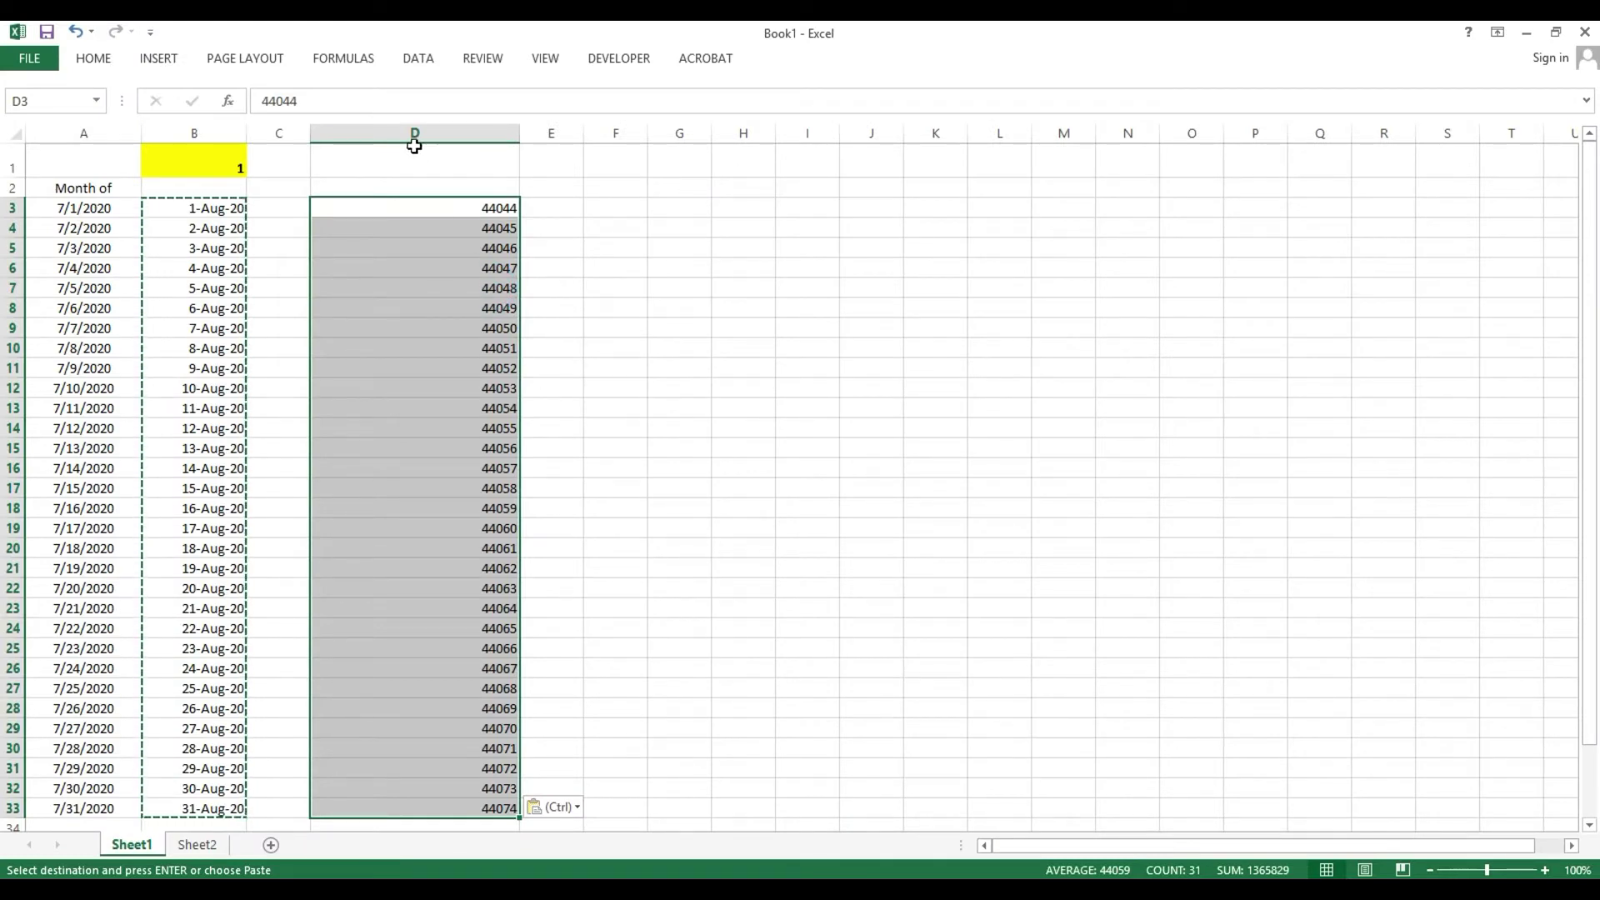
key(Escape)
Format column D's pasted values as centred Short Date, then clear them.
click(96, 59)
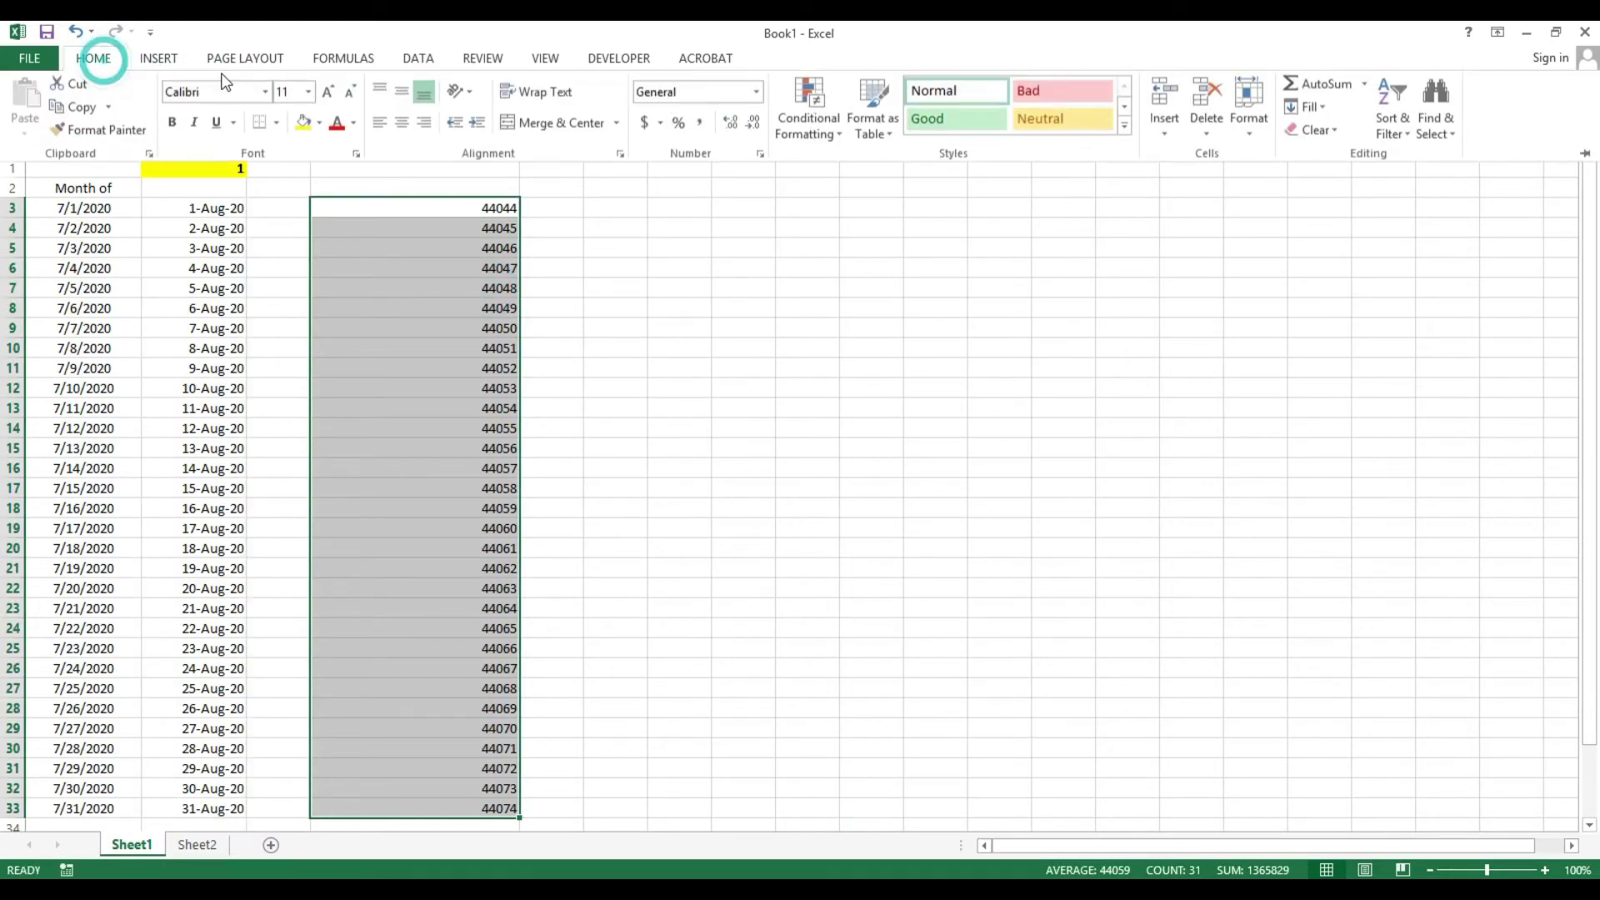
click(757, 94)
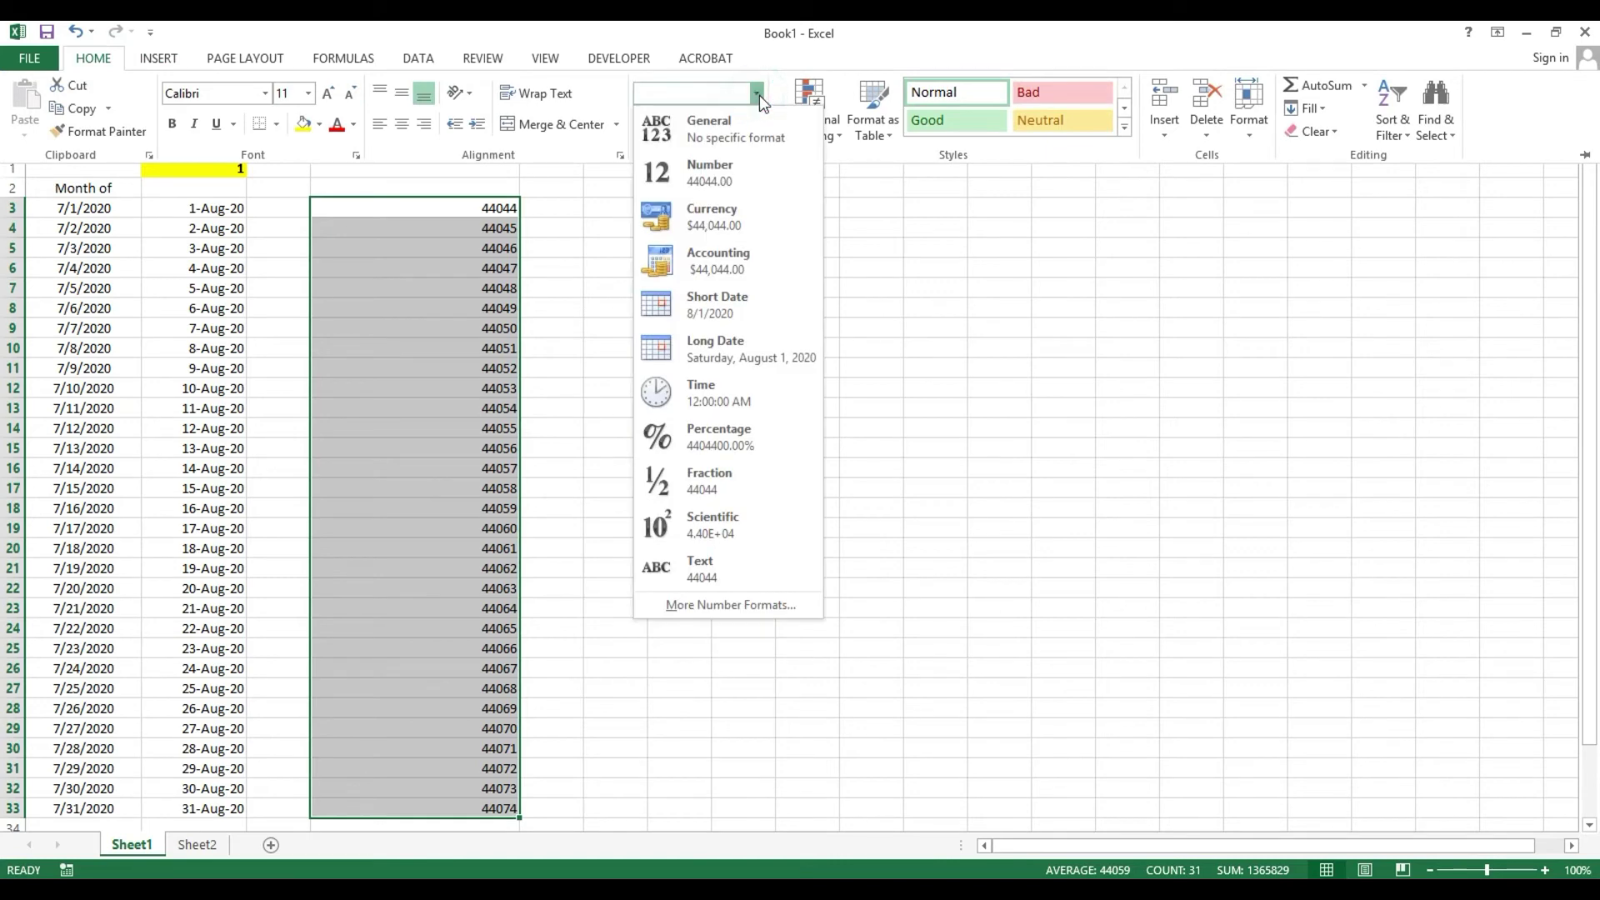
click(739, 319)
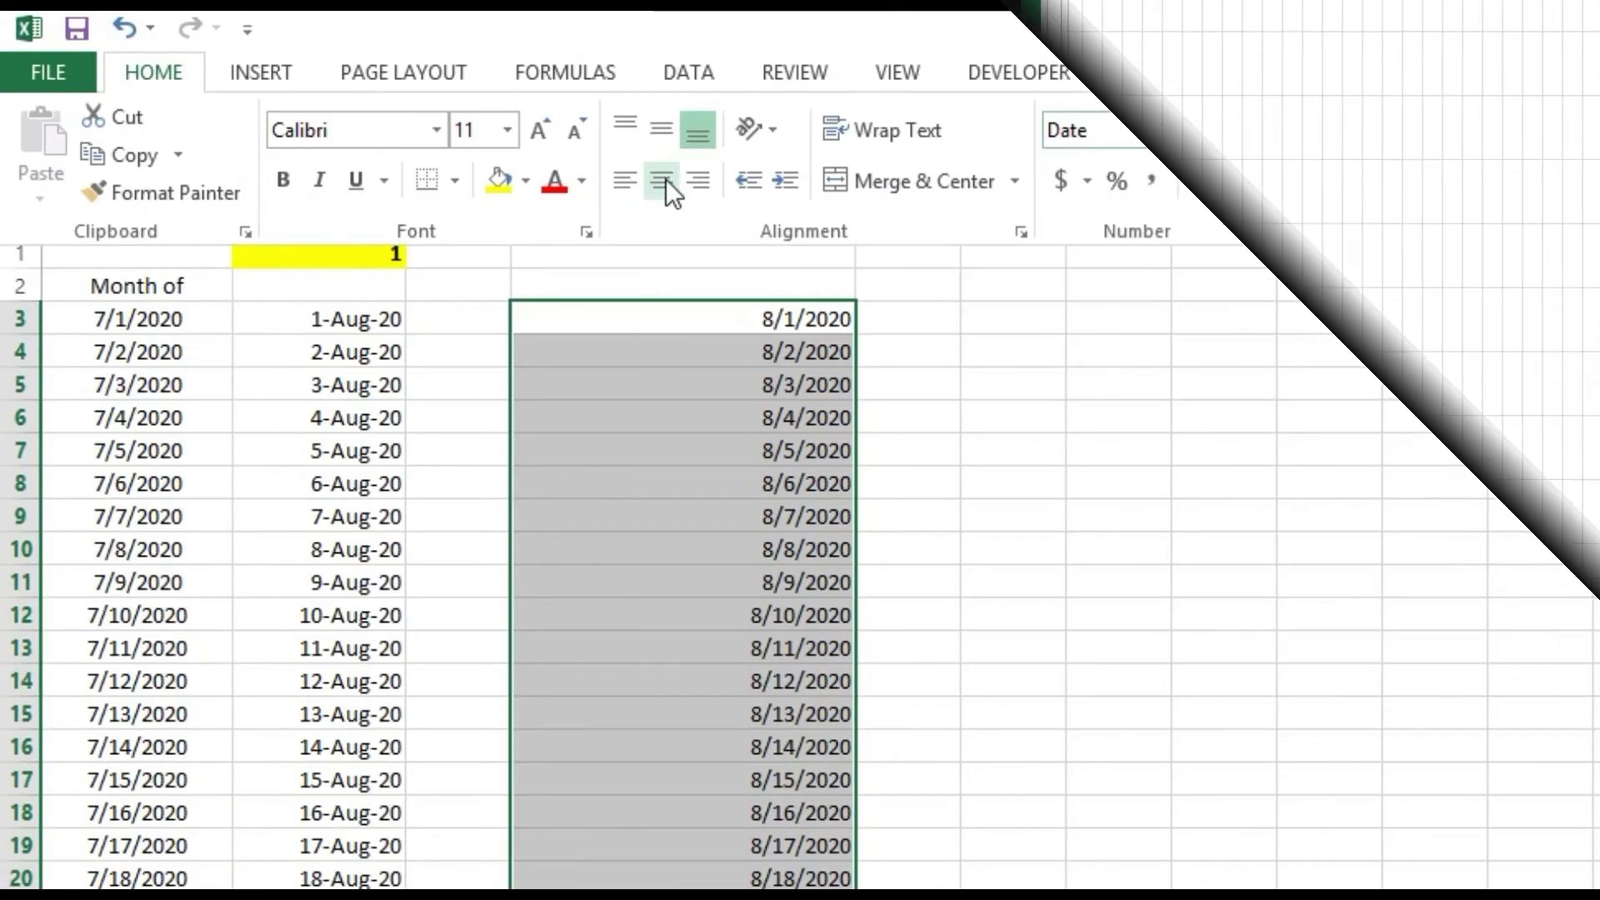
click(664, 178)
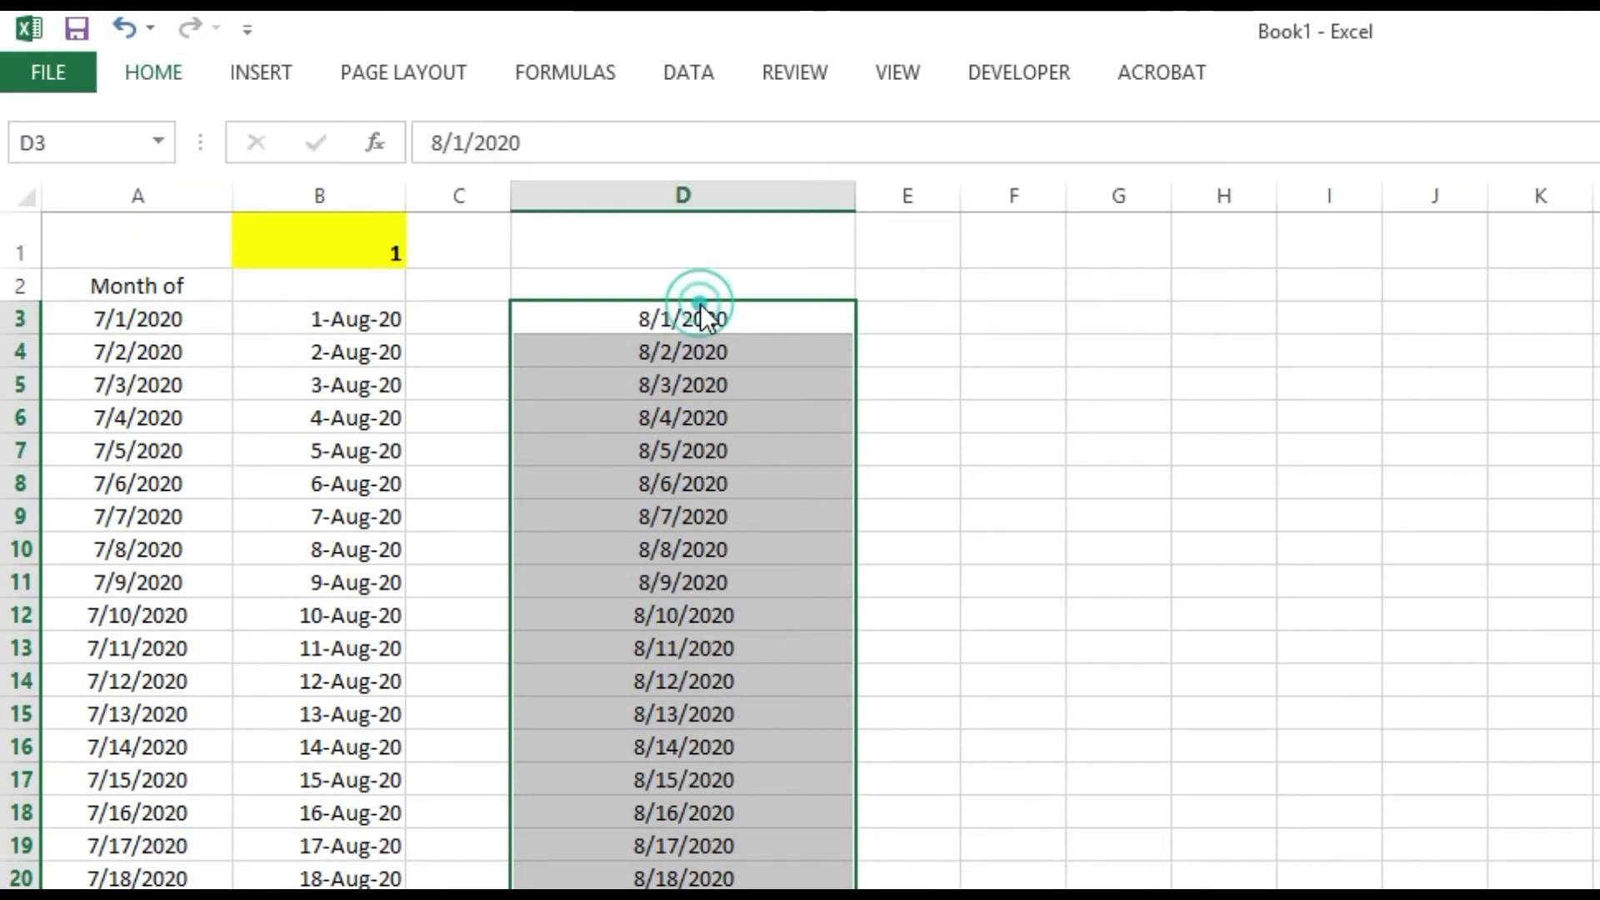
key(Delete)
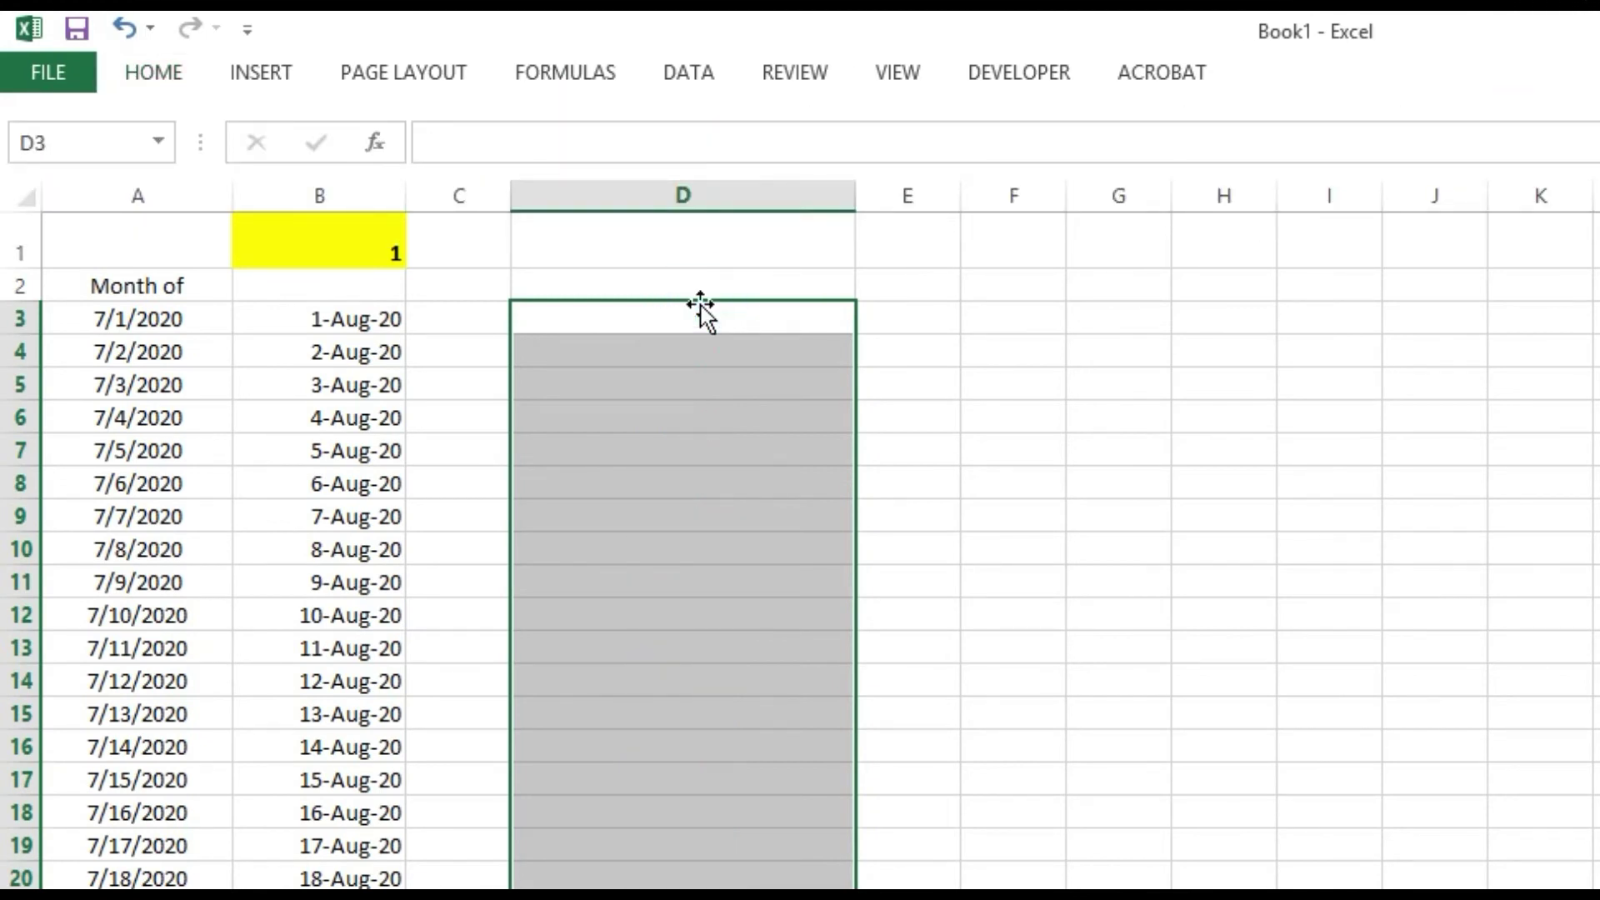
Clear the existing dates and formulas from columns A and B.
click(135, 319)
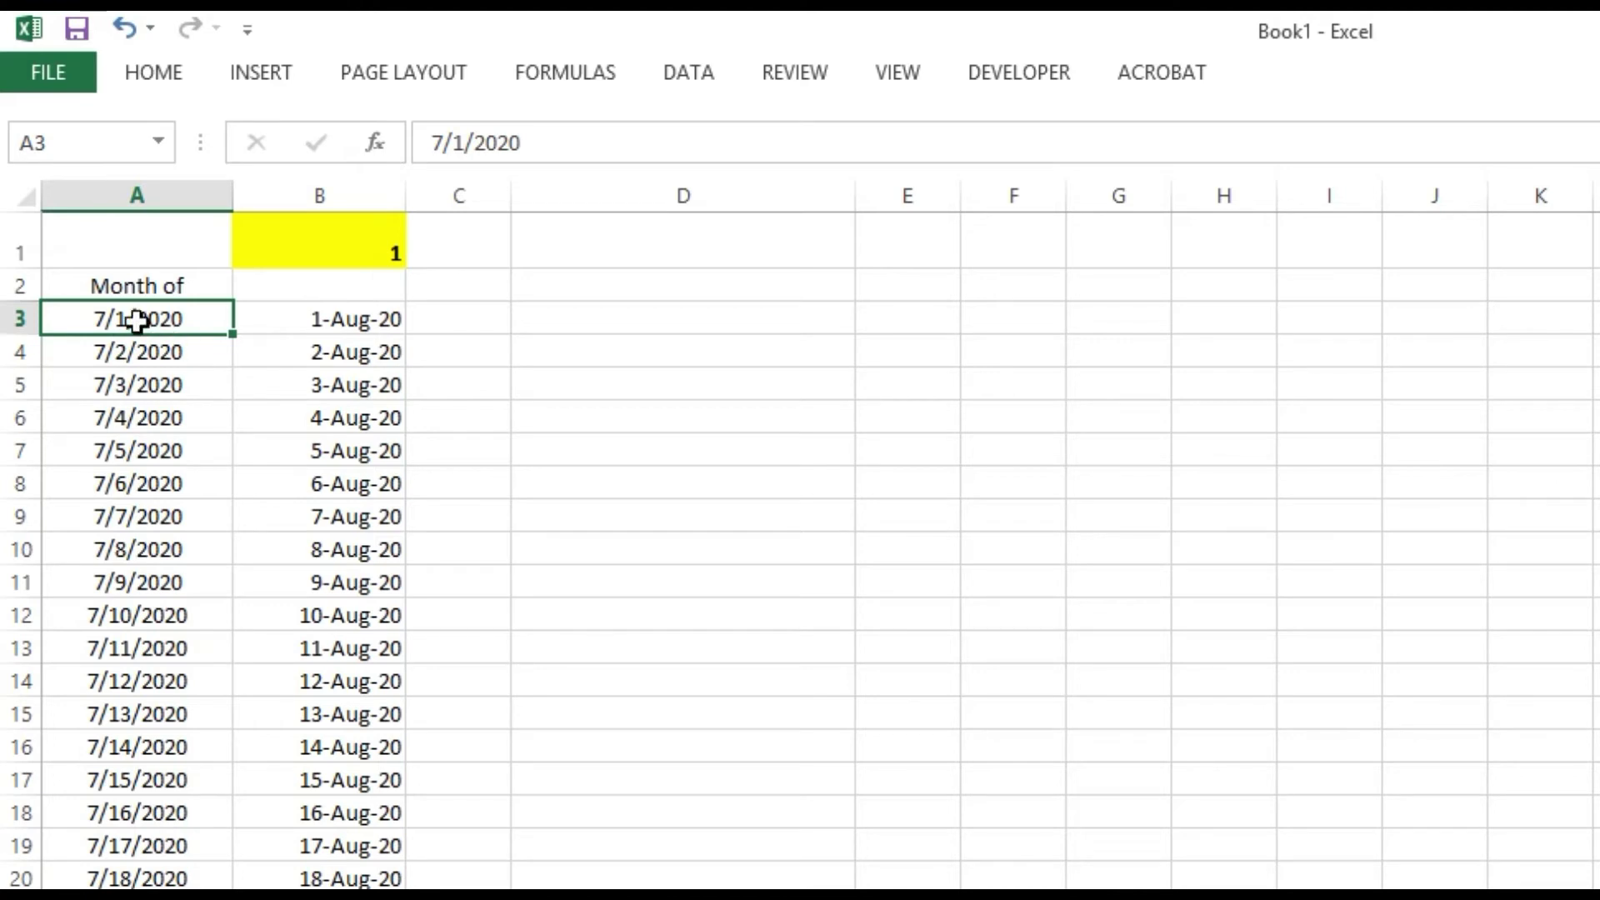
drag(134, 319, 334, 885)
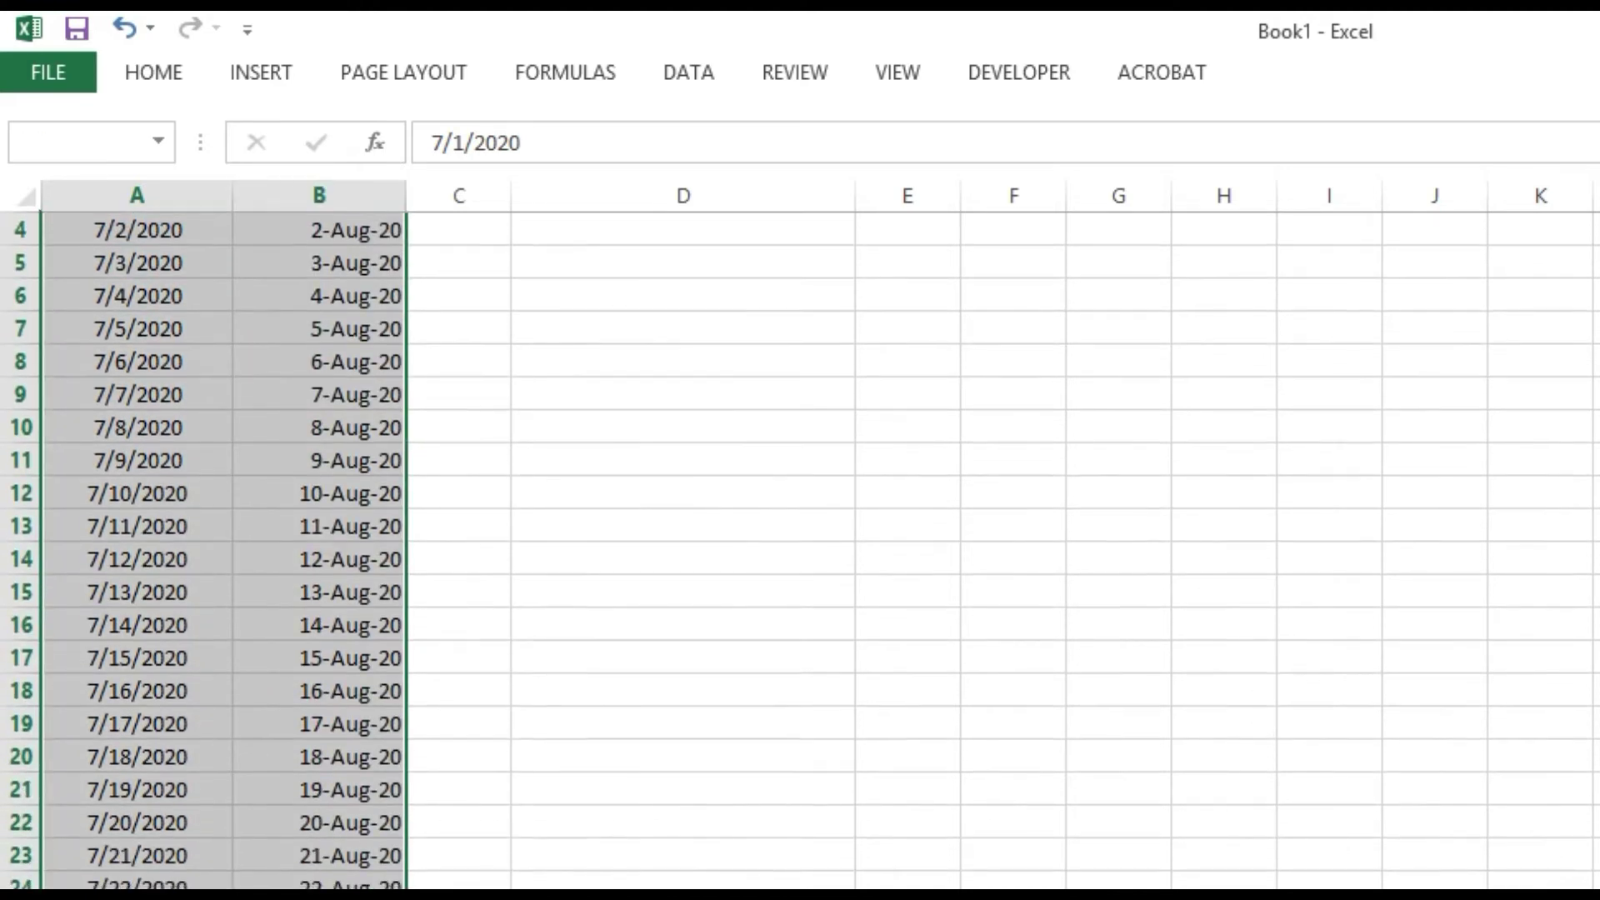
key(Delete)
scroll(149, 337, up, 1)
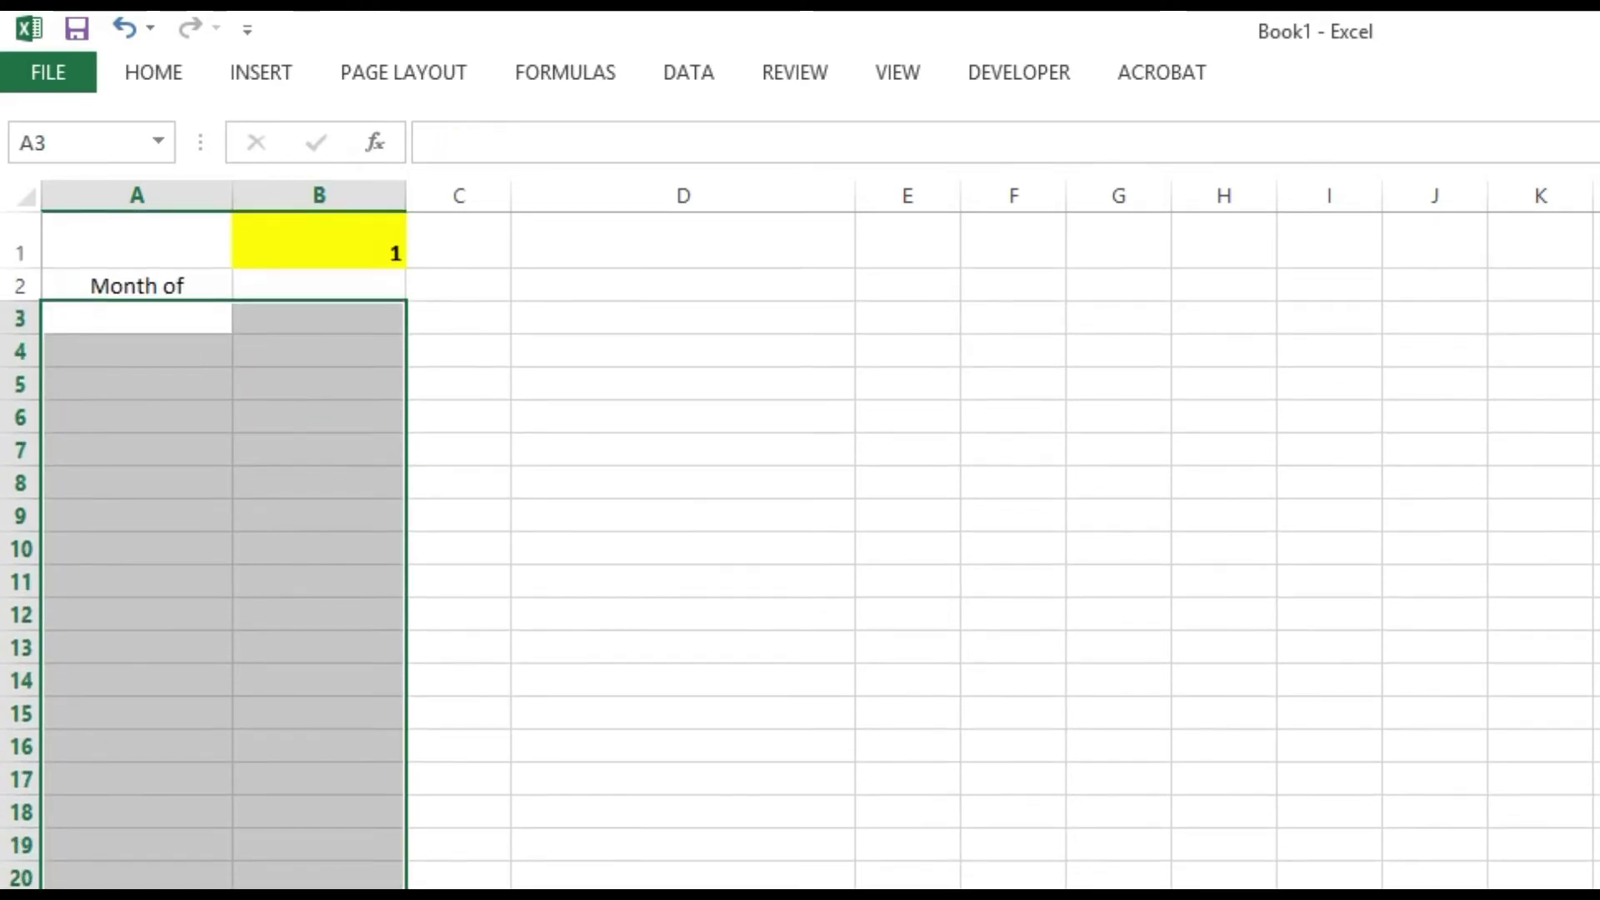
Enter =EDATE(Sheet2!A1,Sheet1!$B$1) in A3, showing 2/1/2020.
click(131, 314)
text(=)
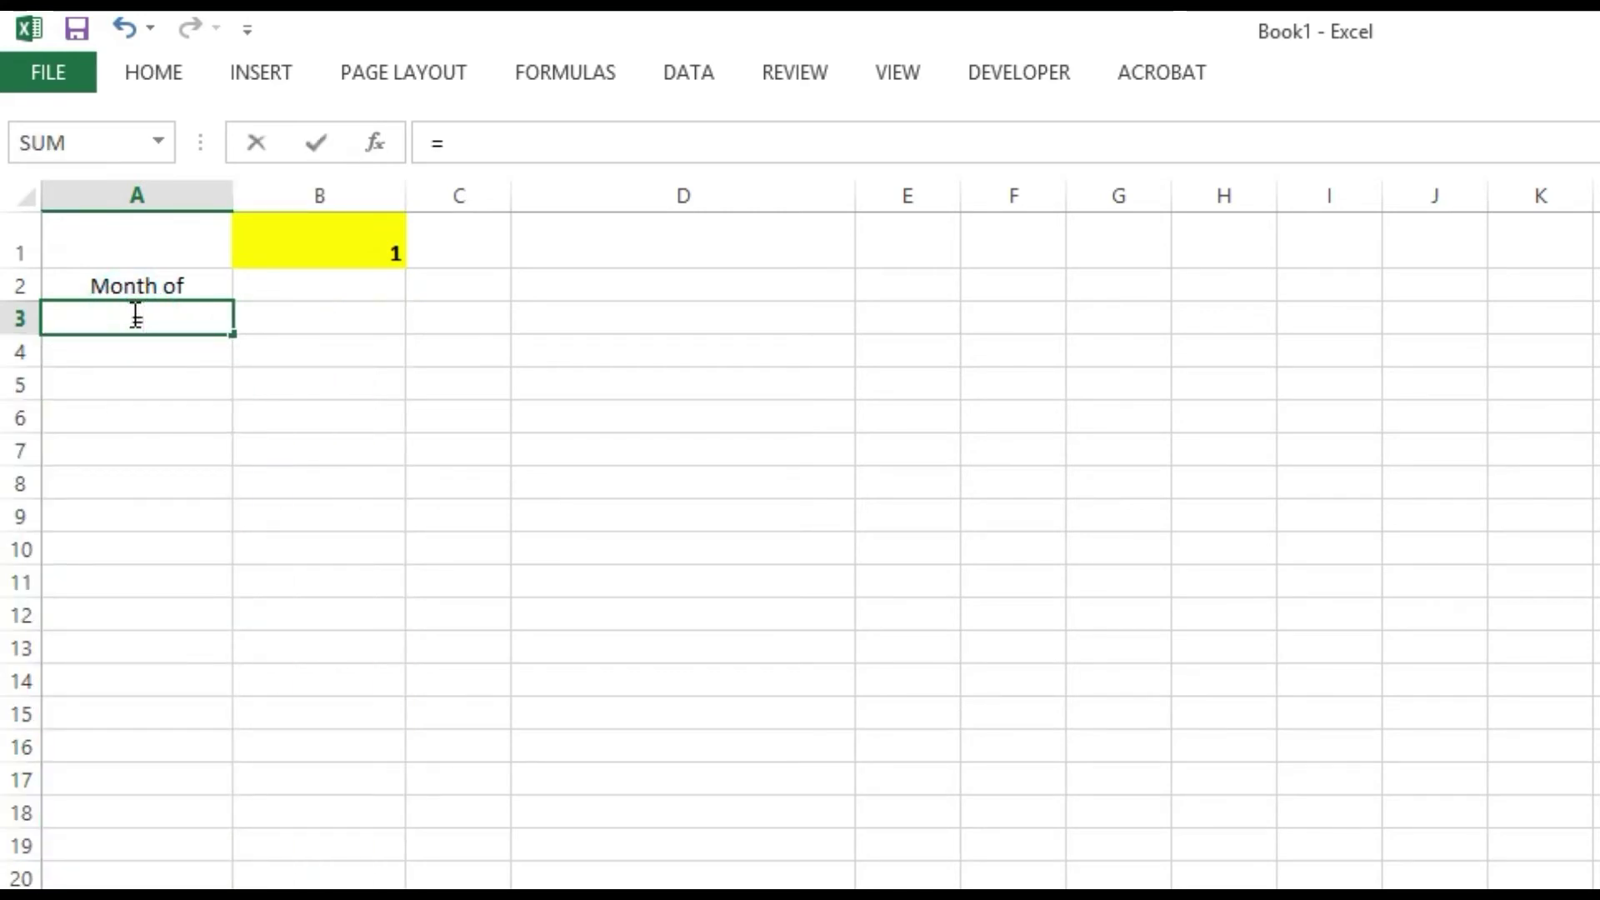
text(ed)
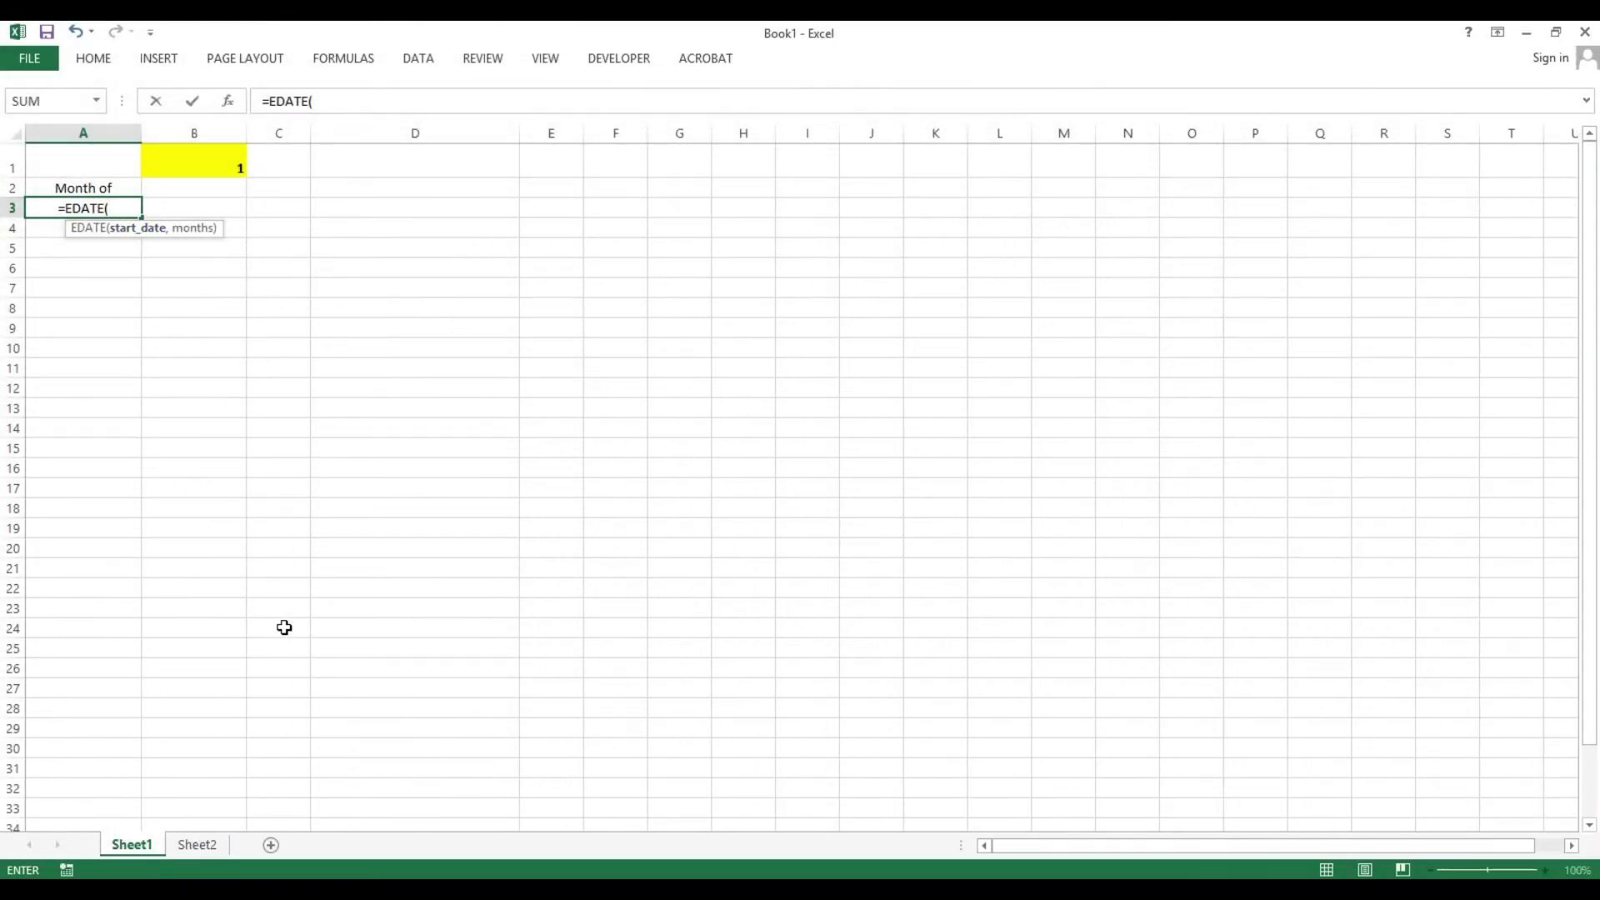
click(208, 847)
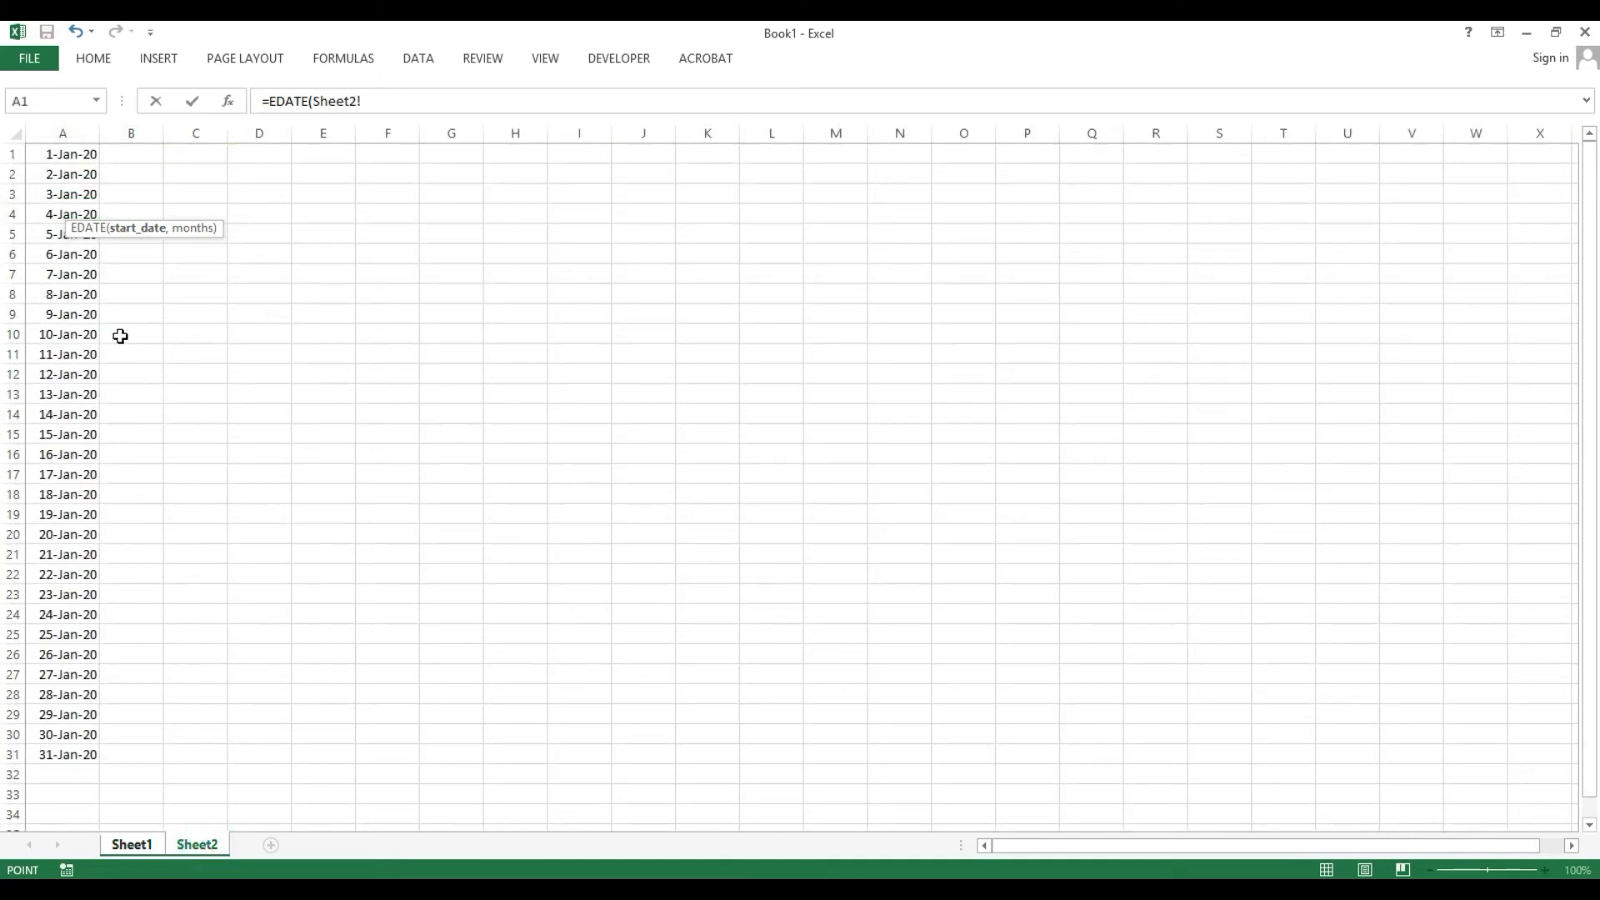
click(55, 155)
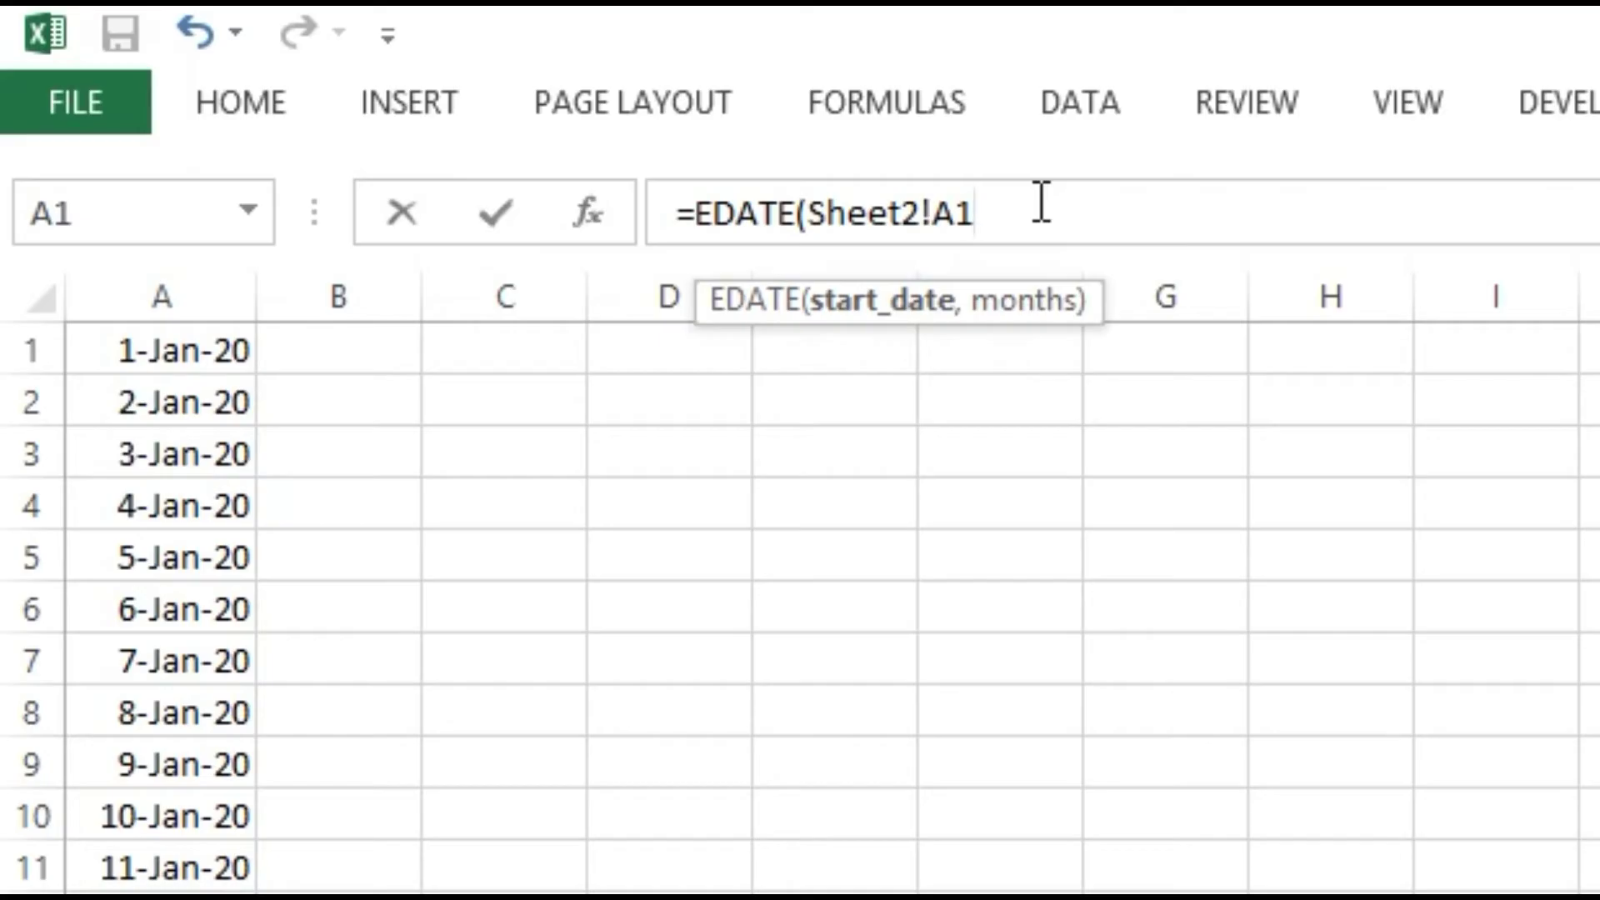
text(,)
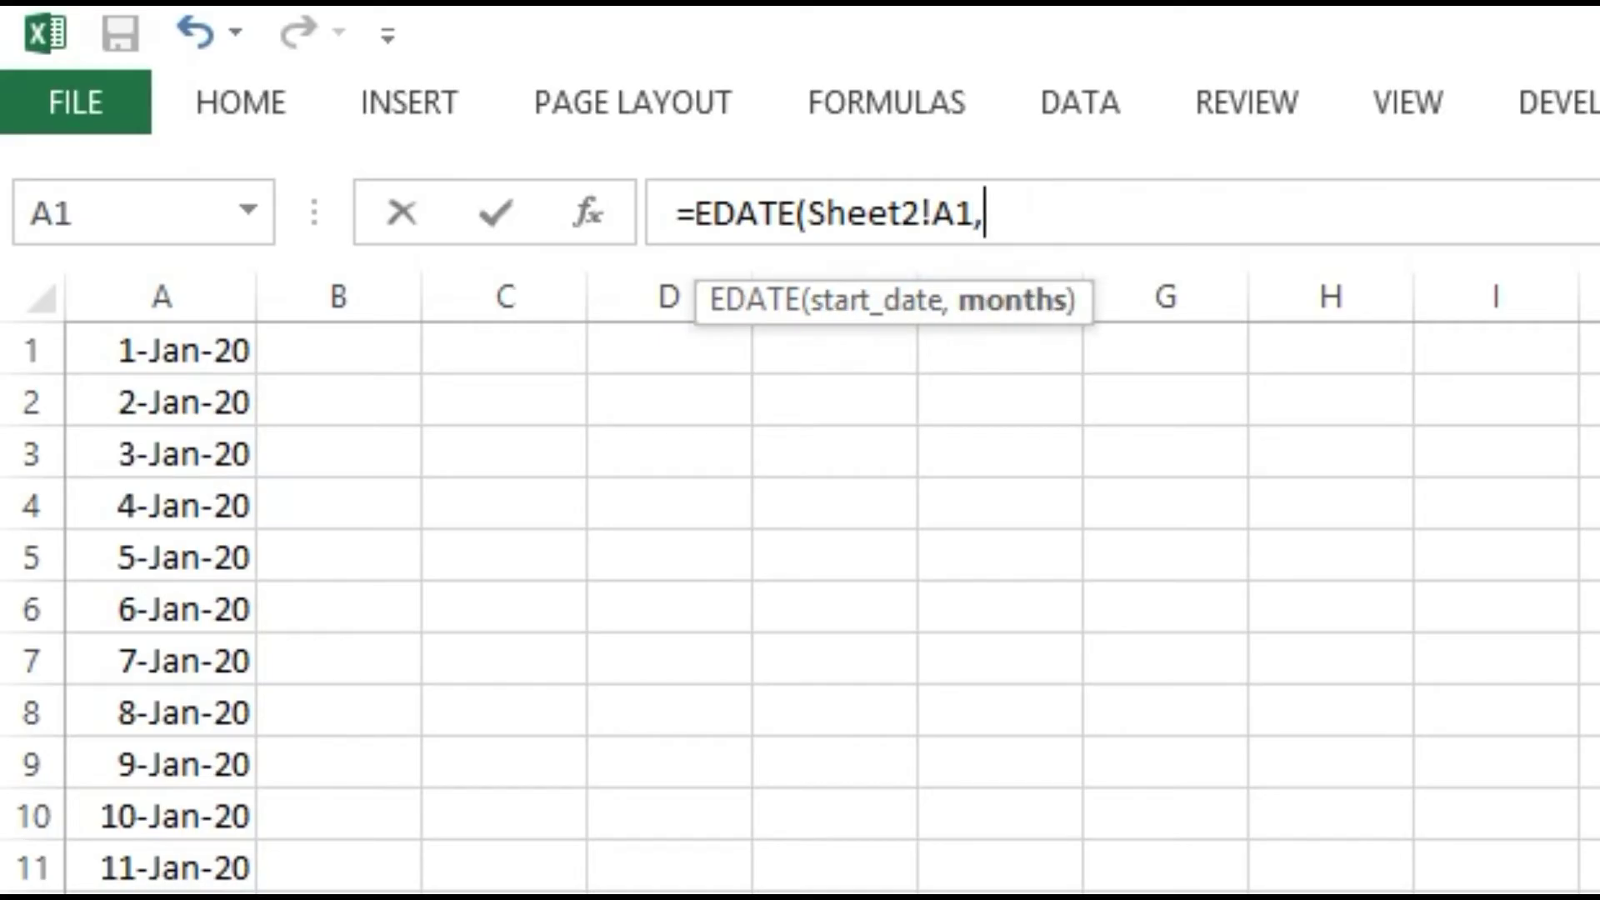
key(ctrl+Page_Up)
click(529, 373)
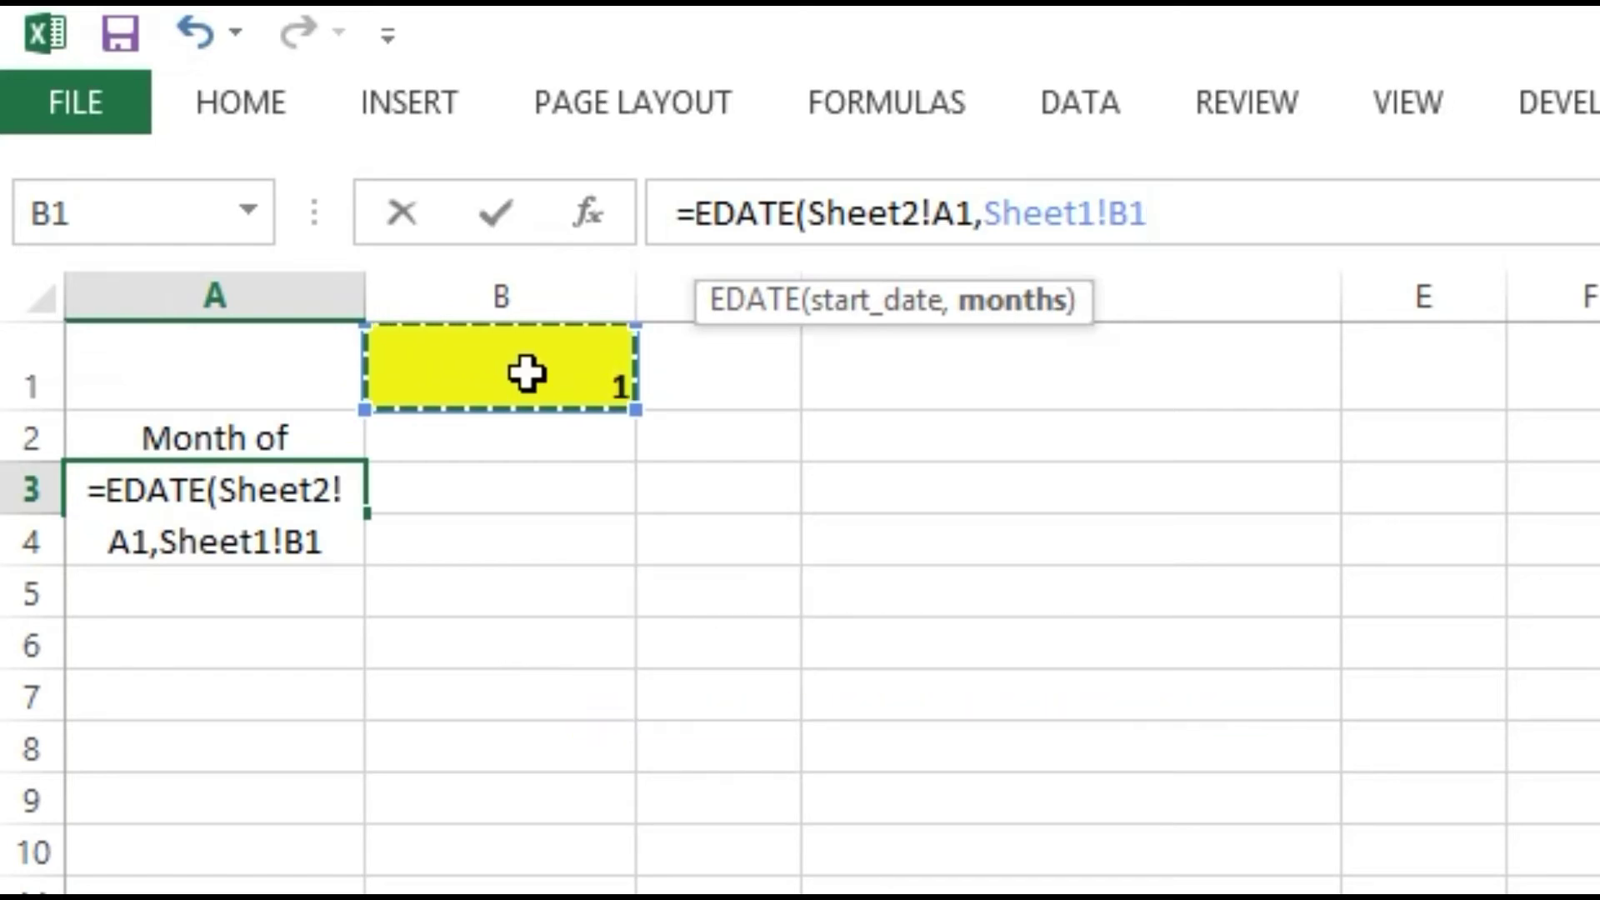
key(F4)
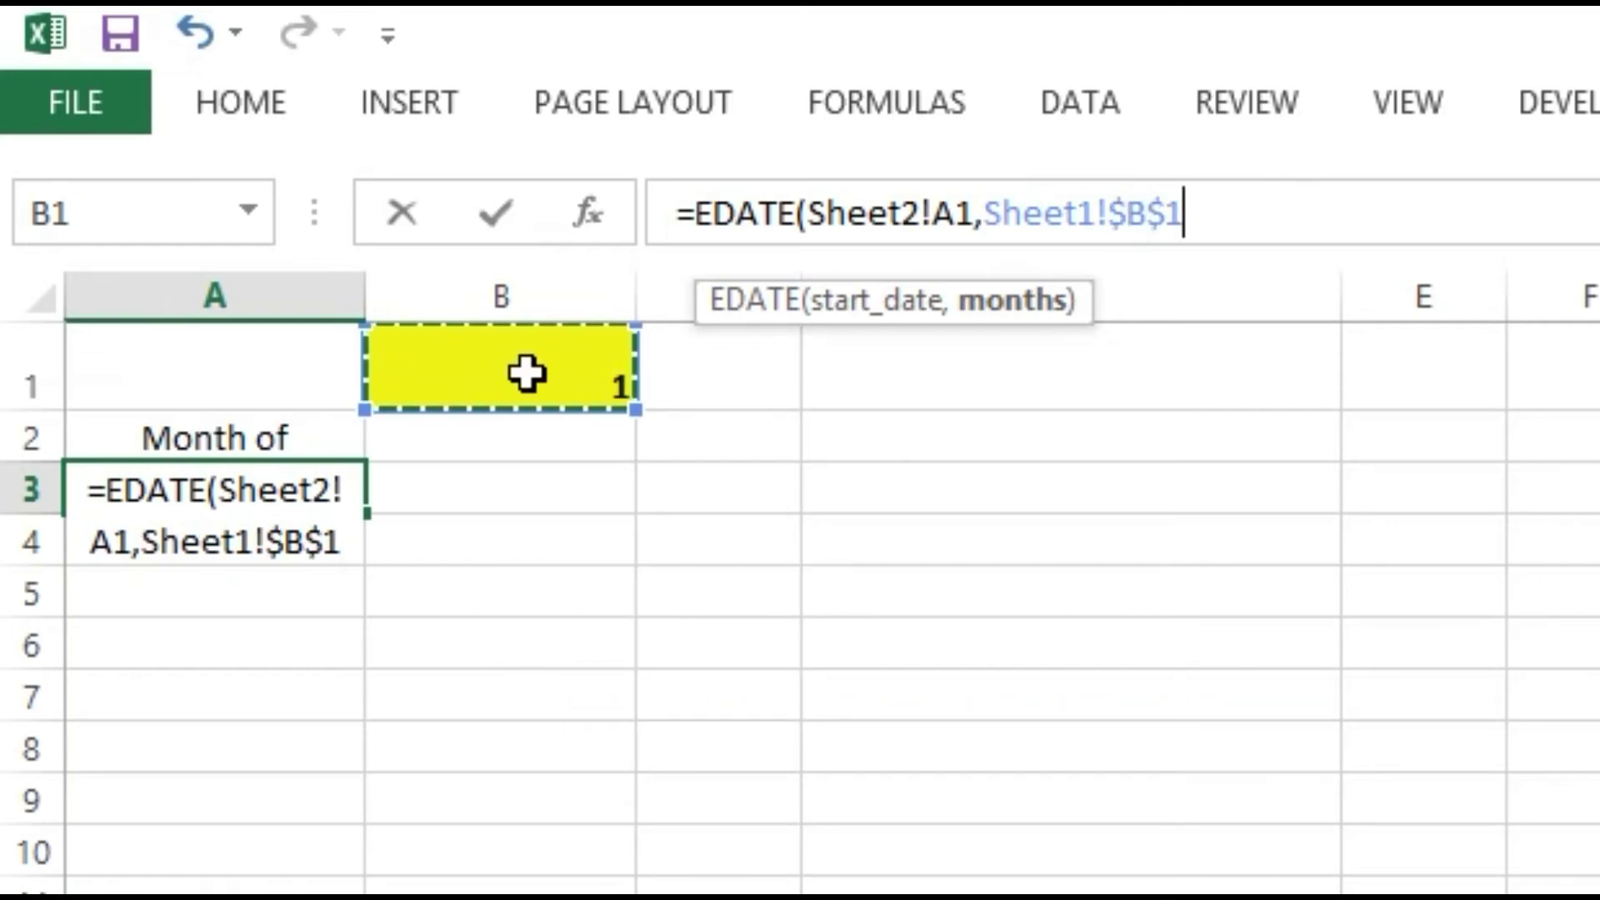
key(Return)
key(Up)
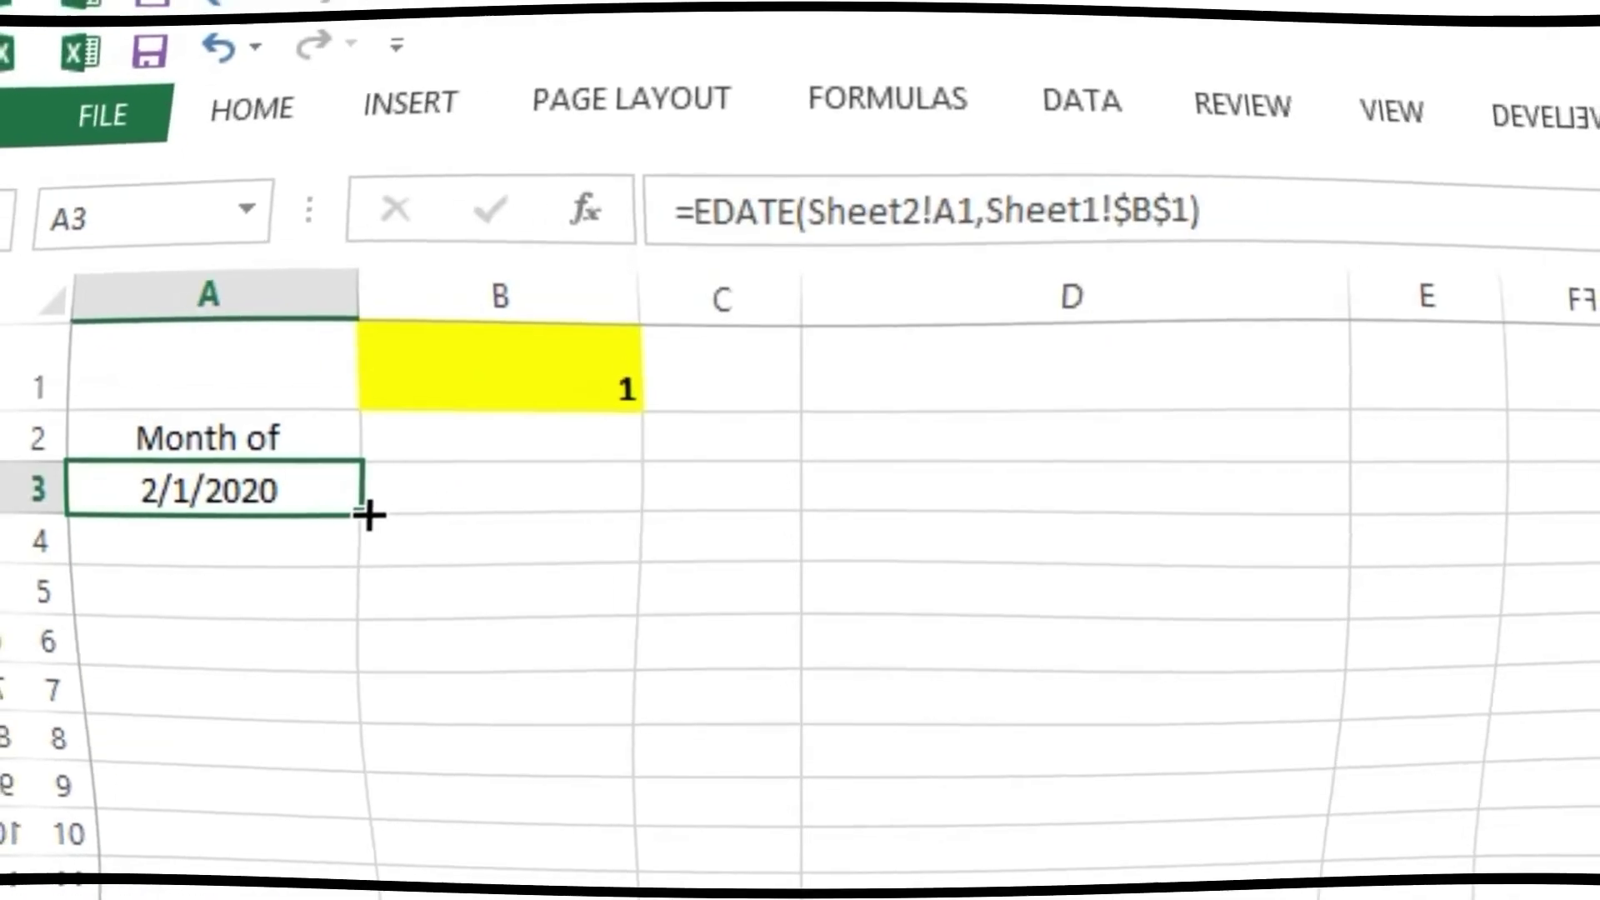
Fill A3's EDATE formula down column A and commit a month count of 0 in B1.
mouse_move(368, 515)
mouse_down()
mouse_move(158, 843)
mouse_move(84, 820)
mouse_up()
scroll(65, 730, up, 2)
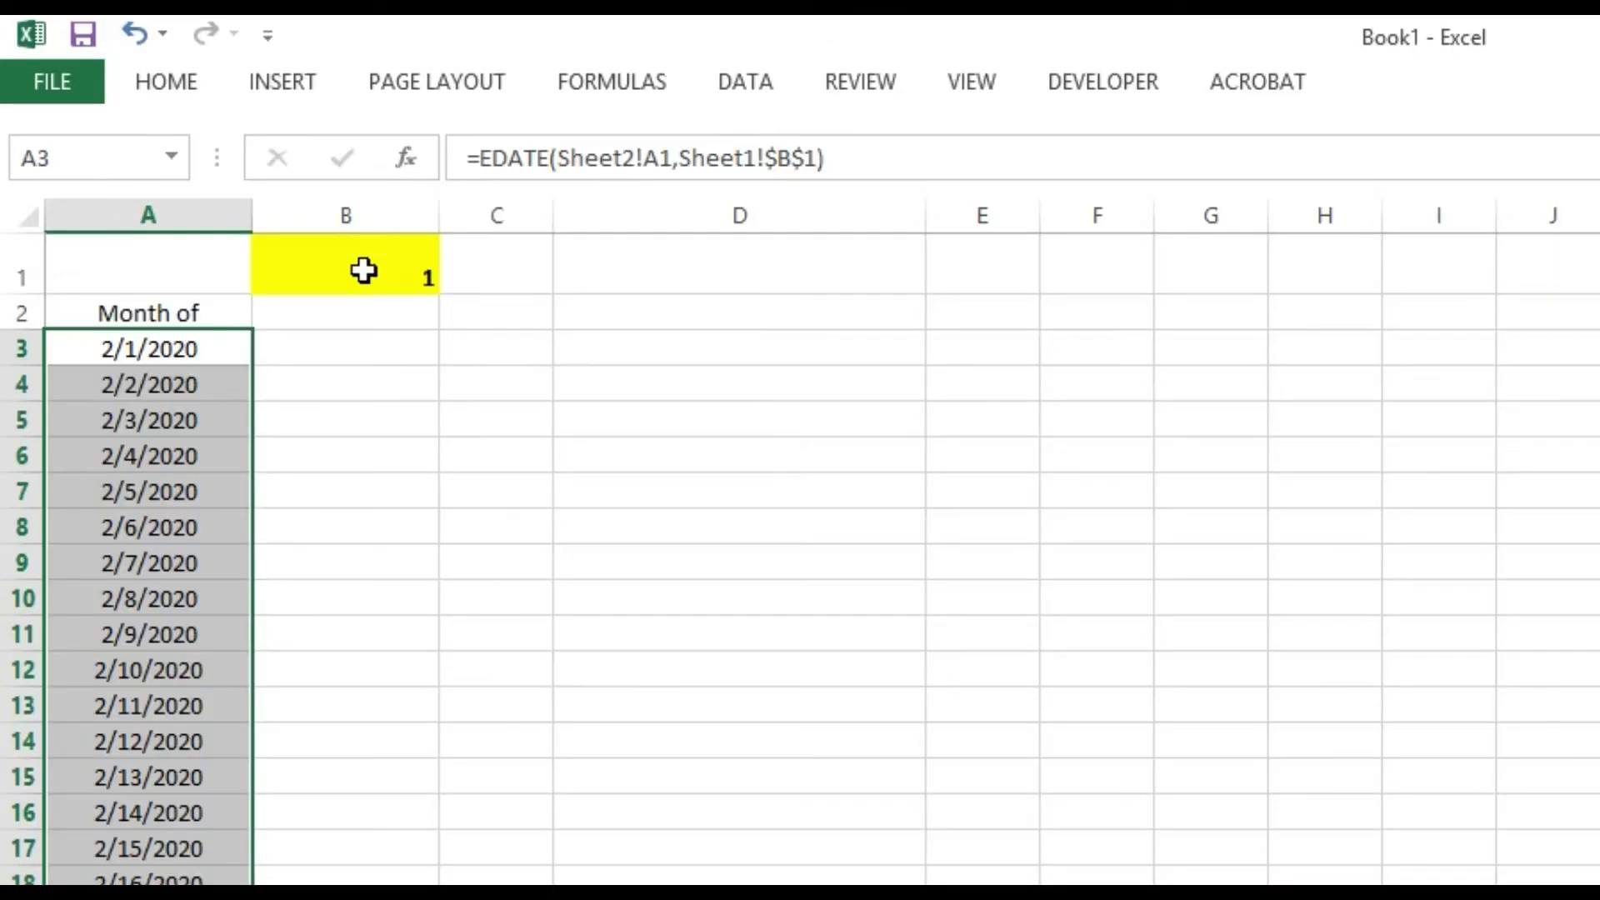
click(365, 271)
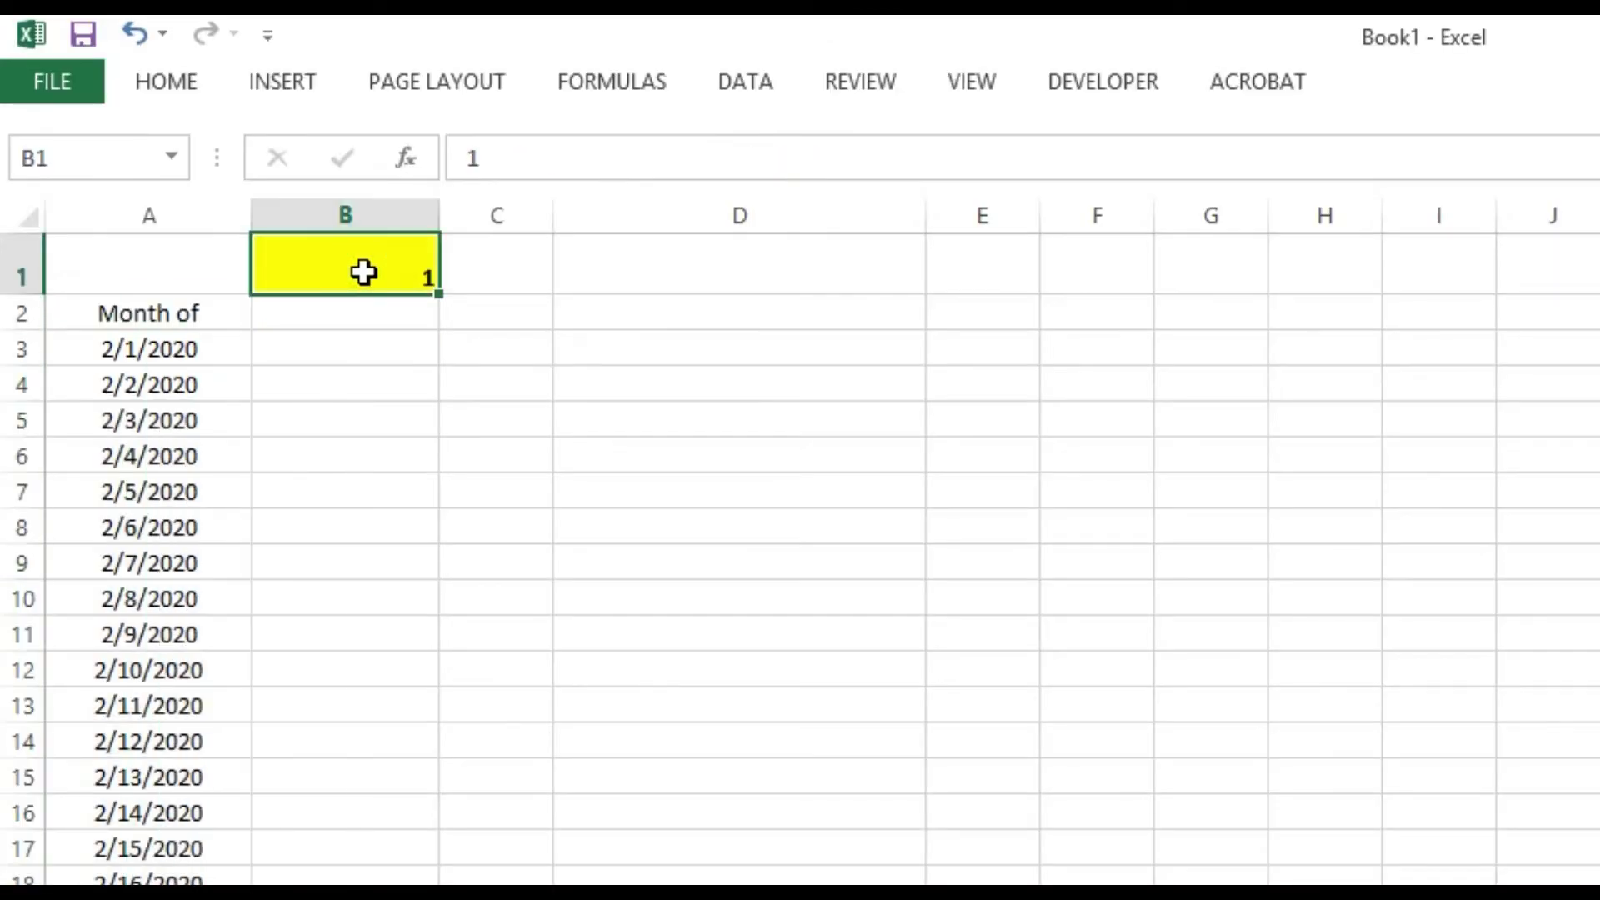
double_click(364, 272)
text(0)
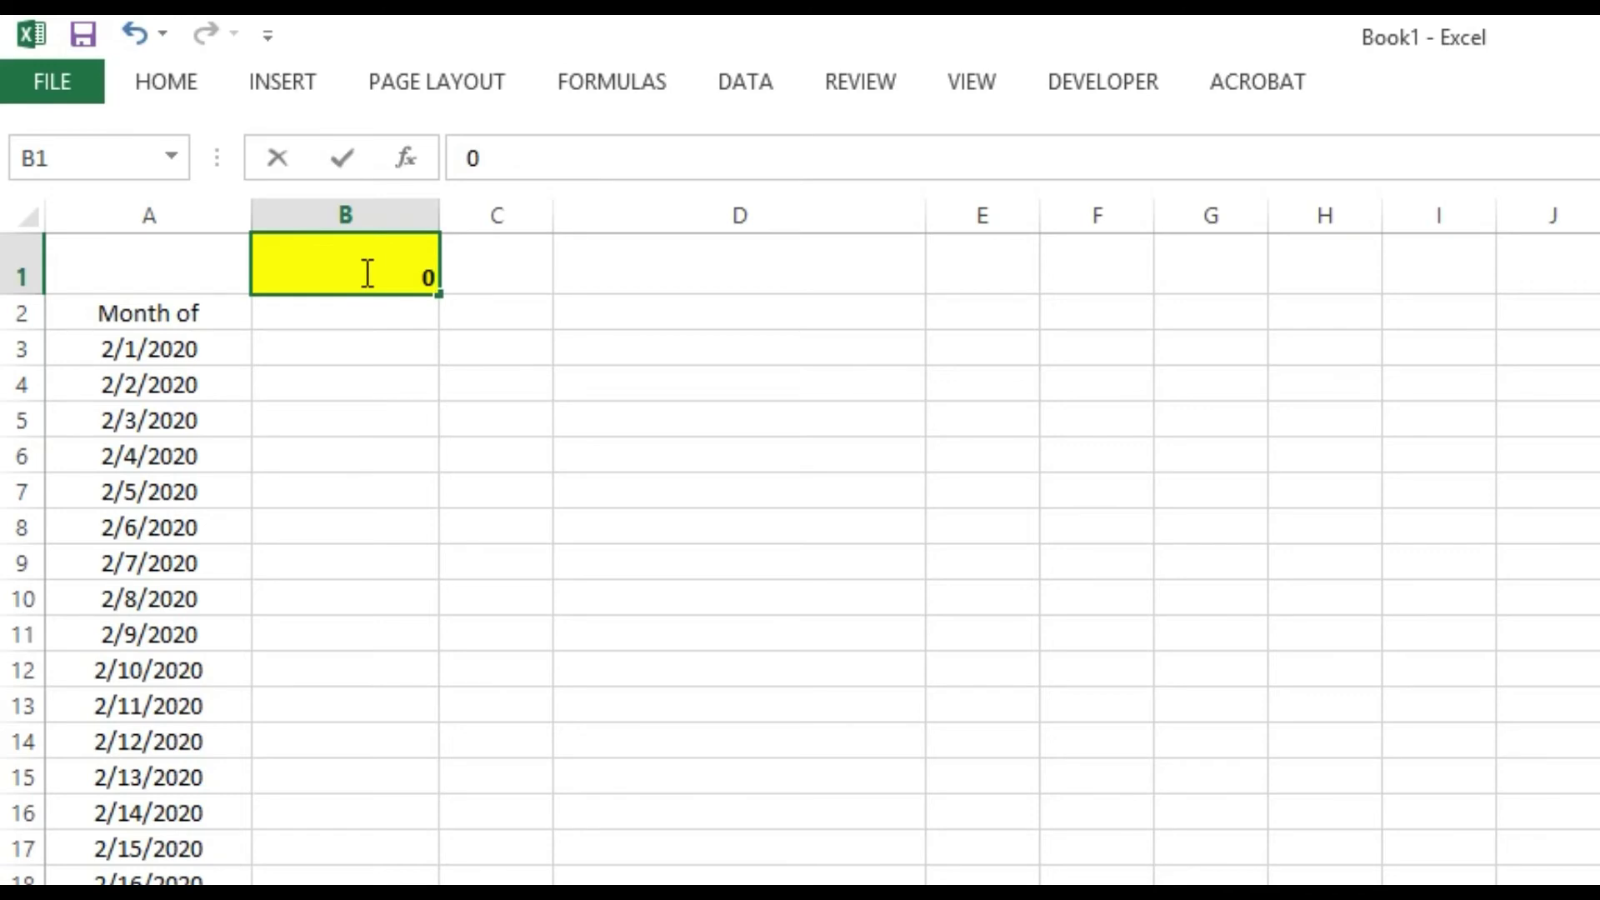
key(Return)
Clear the extra 1/0/1900 rows A34:A36 and check the formula in A3.
scroll(50, 656, down, 6)
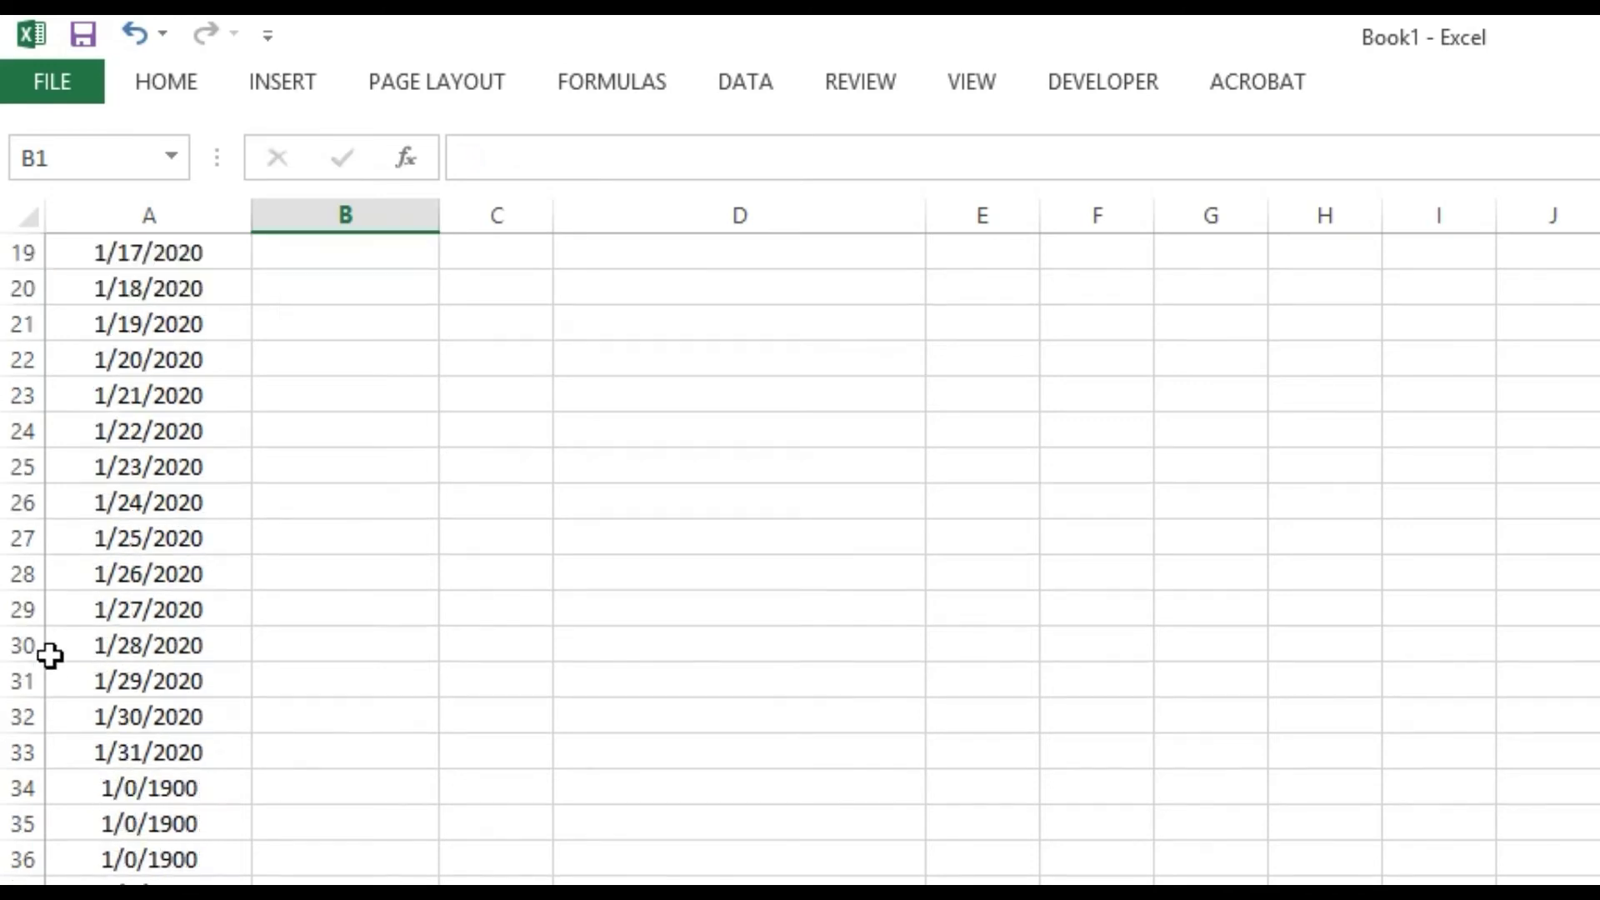
drag(161, 790, 158, 882)
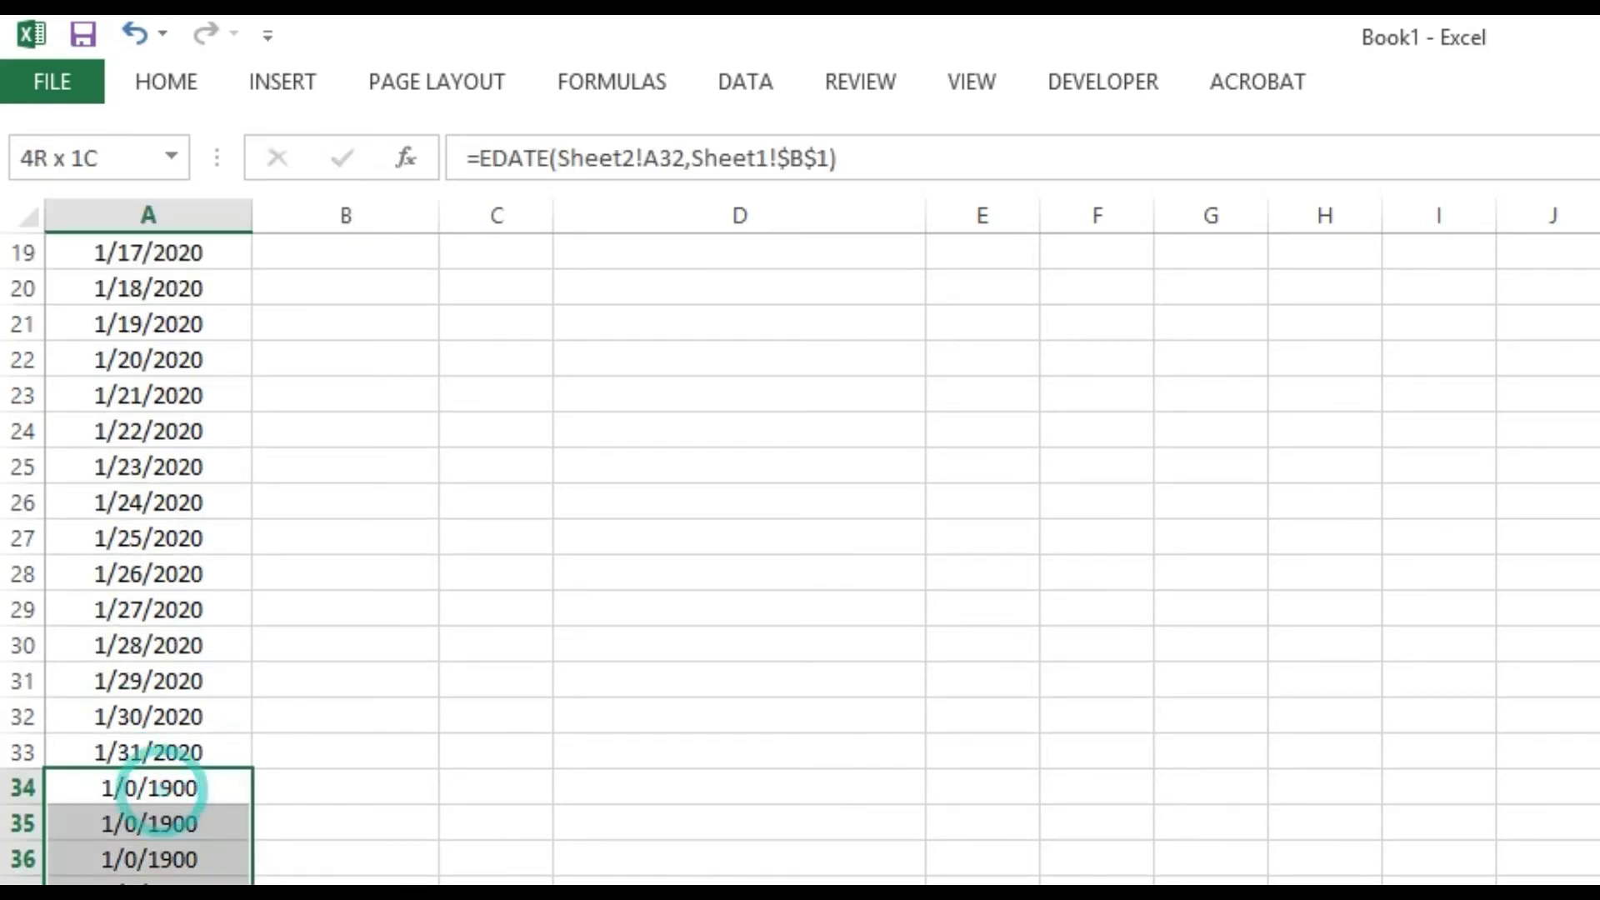
key(Delete)
scroll(165, 587, up, 6)
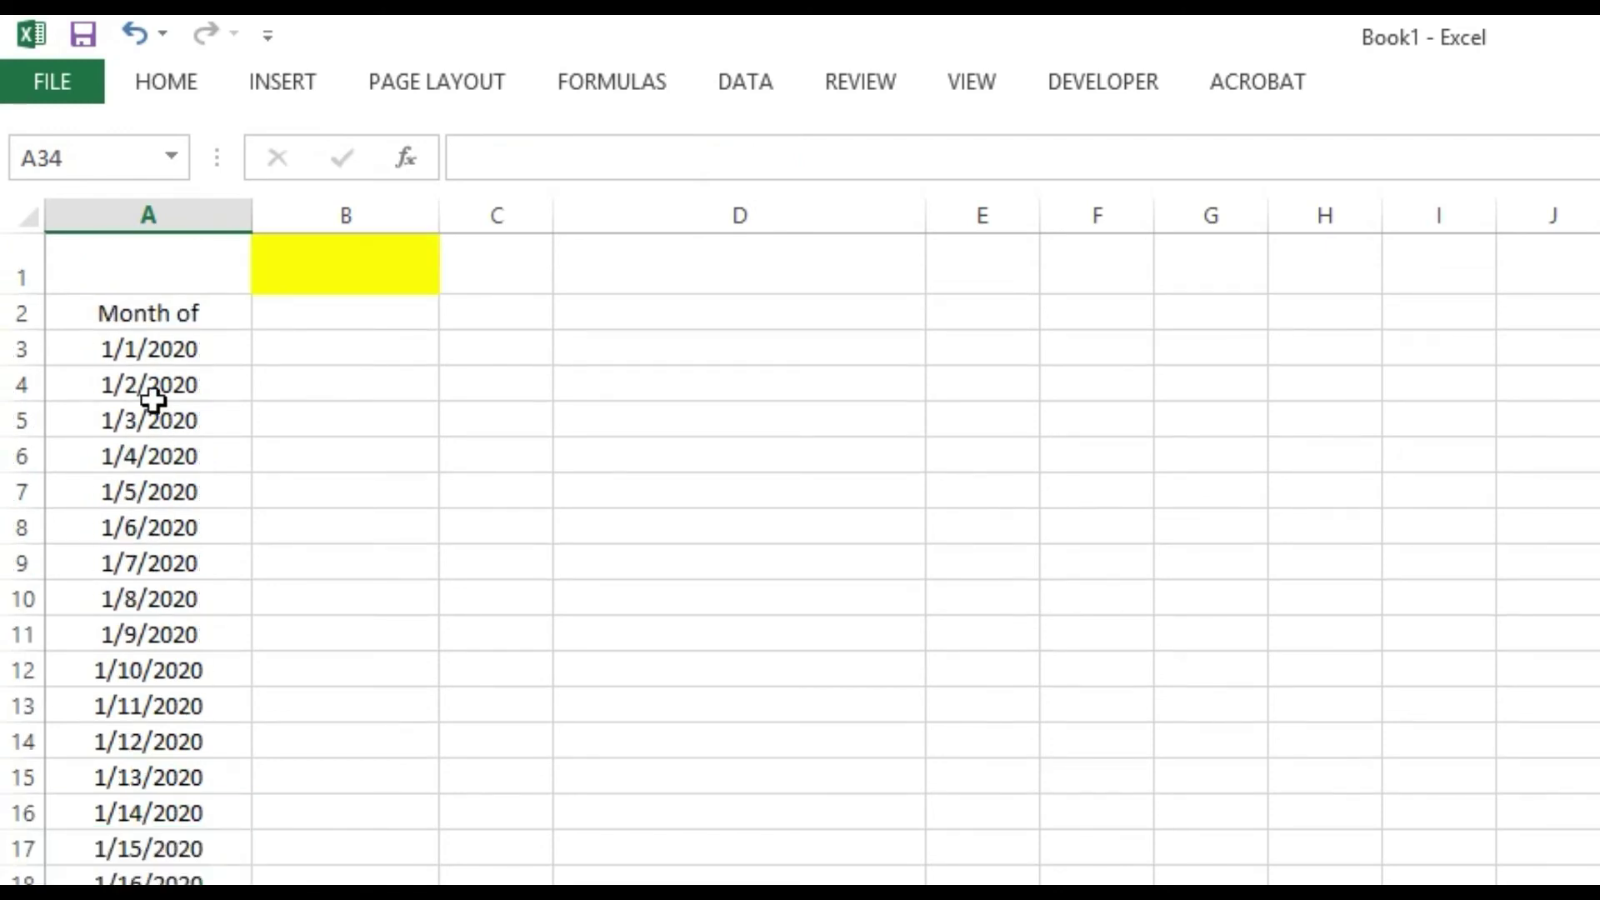
click(119, 350)
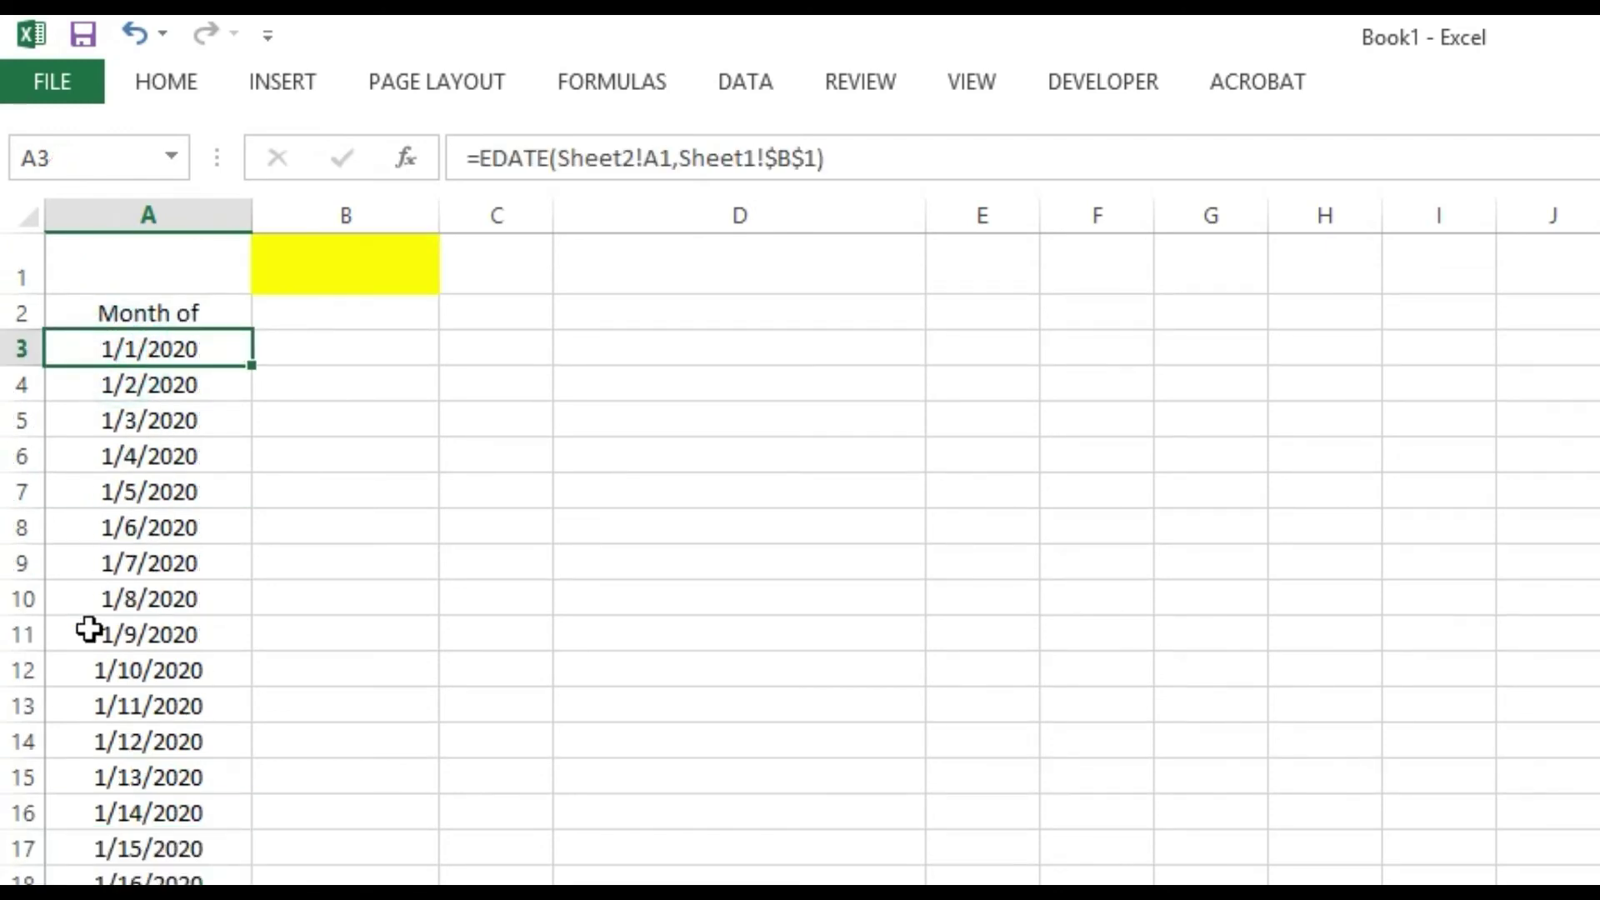
Try month counts 1 and 2 in B1, shifting the dates to February and March.
click(310, 252)
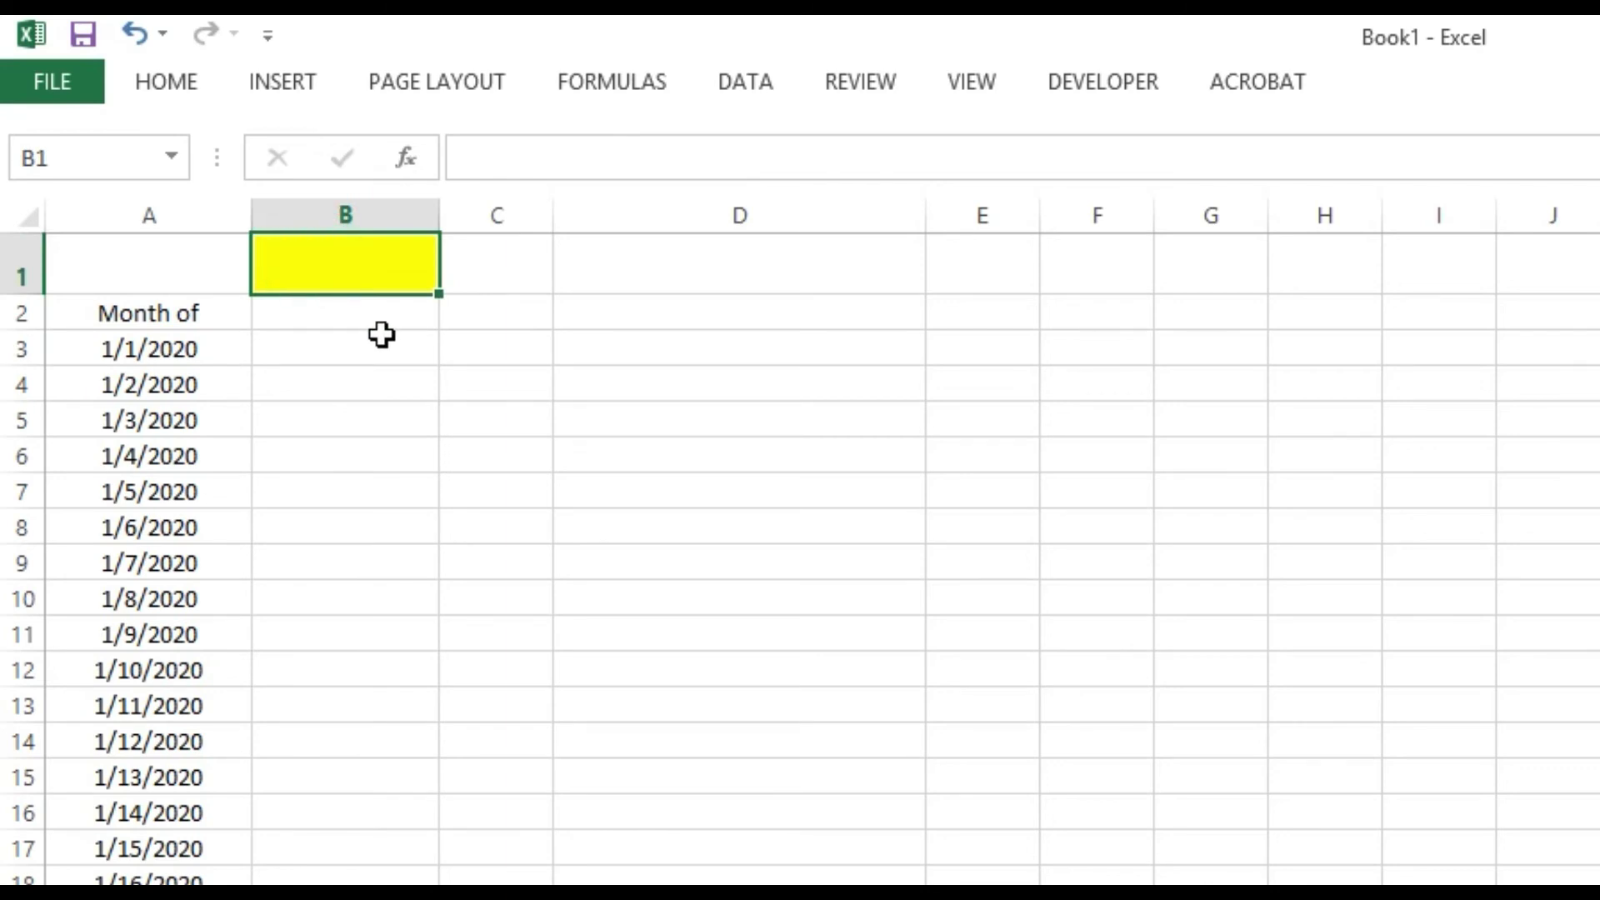
text(1)
key(Return)
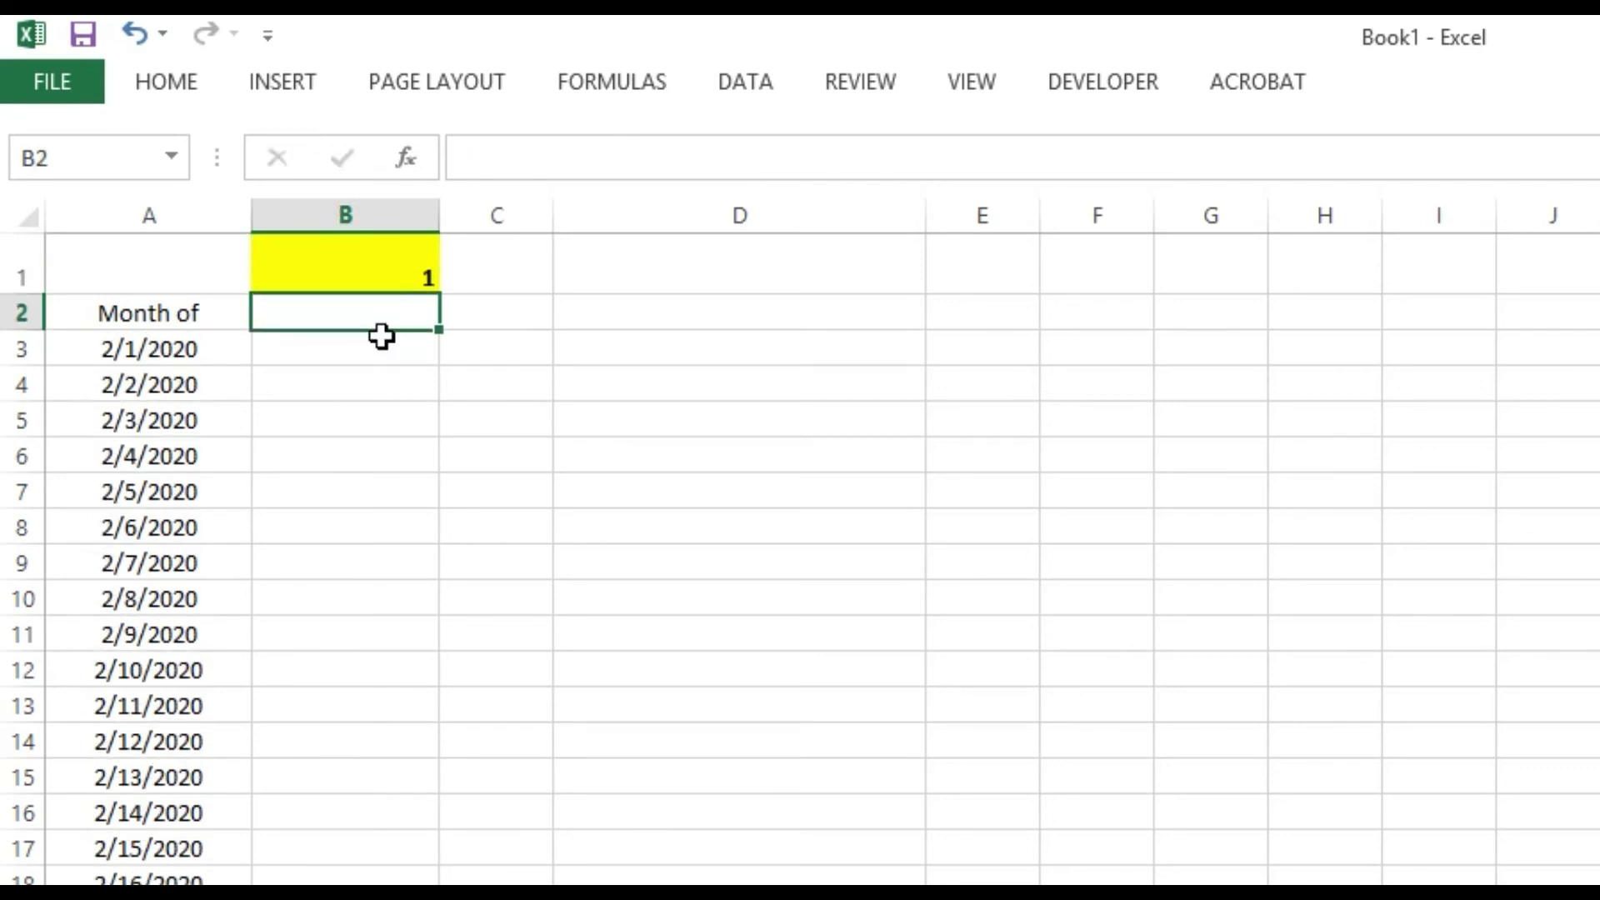
key(Up)
text(2)
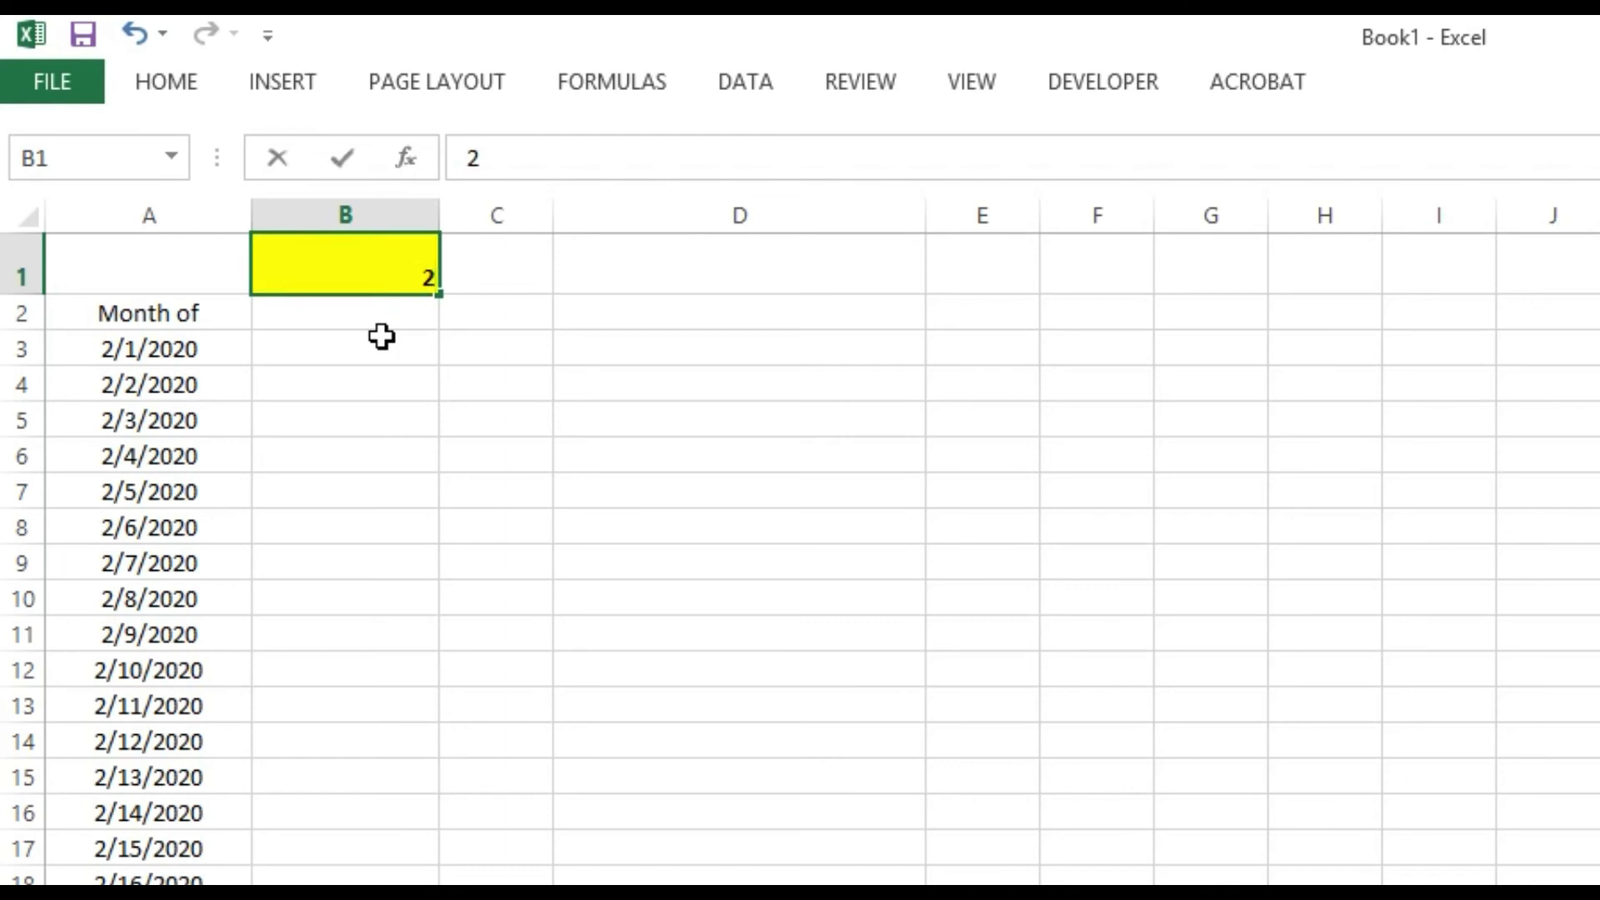
key(Return)
Set B1 to 3, then 12, so the dates start at 1/1/2021.
key(Up)
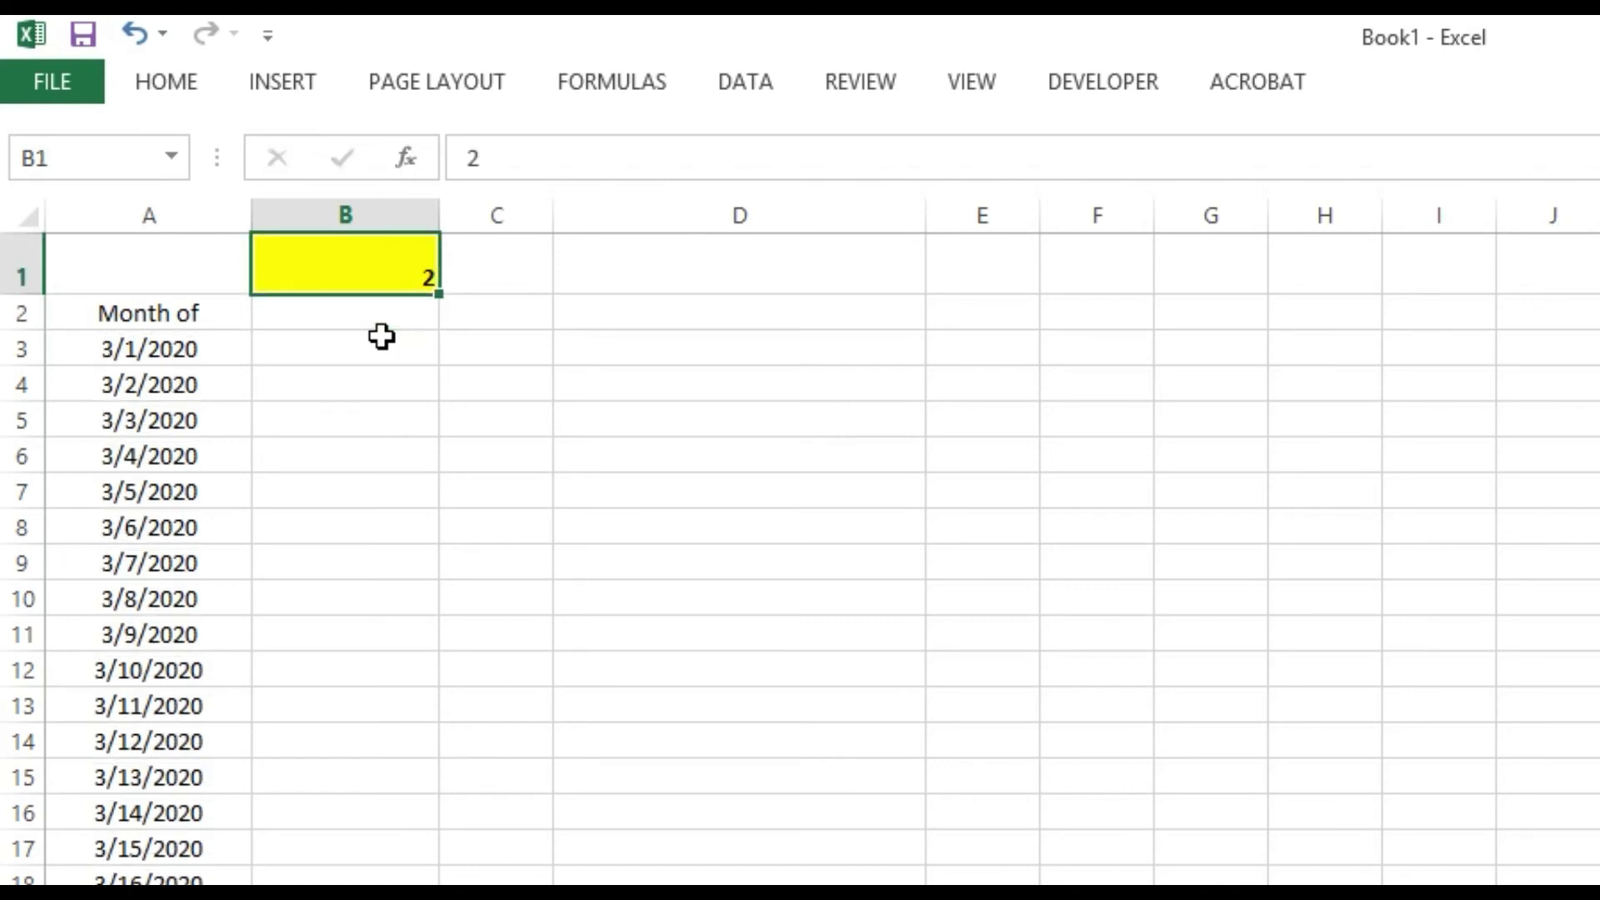
key(F2)
text(3)
key(Return)
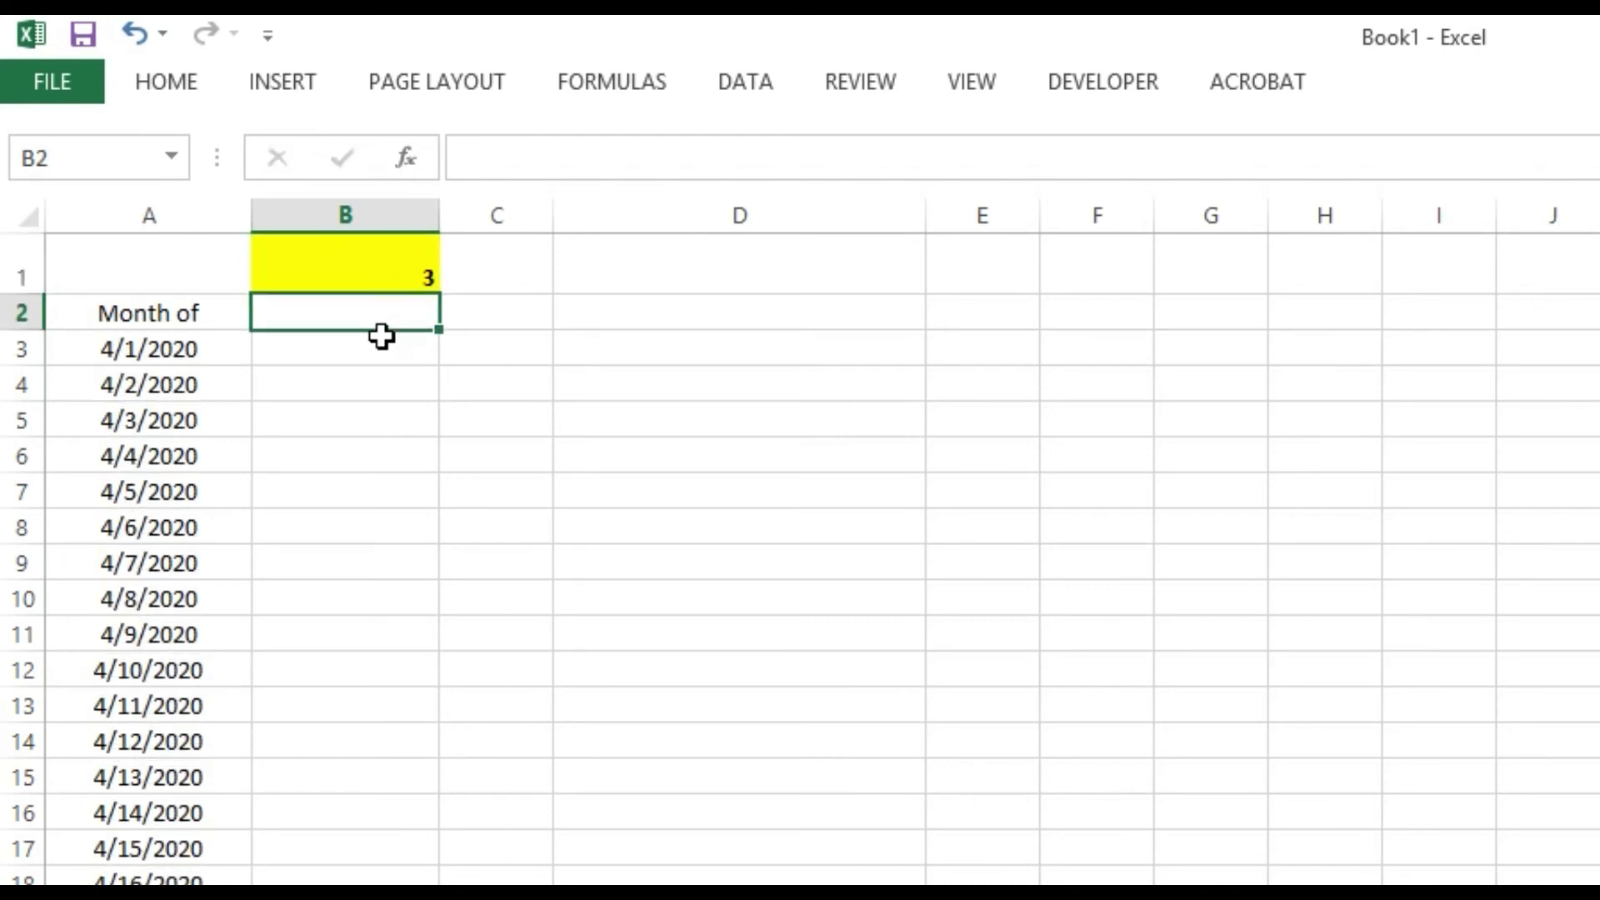
key(Up)
text(12)
key(Return)
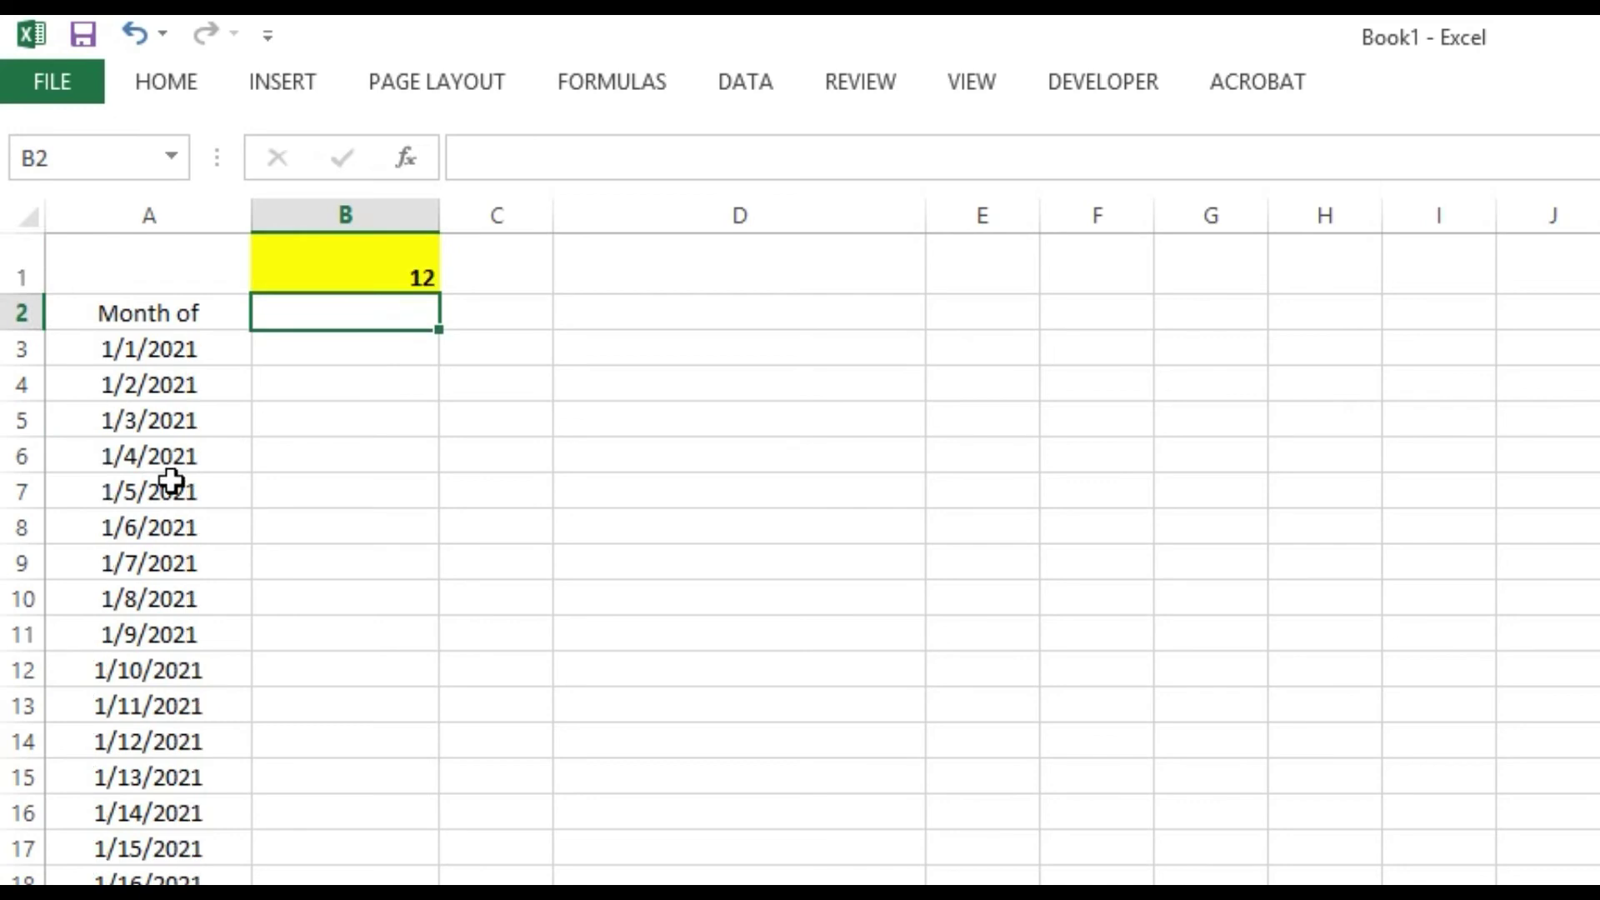
scroll(171, 481, down, 1)
scroll(171, 479, up, 1)
Copy the column A dates from A3 down and paste them as values into E3.
click(109, 360)
key(ctrl+shift+Down)
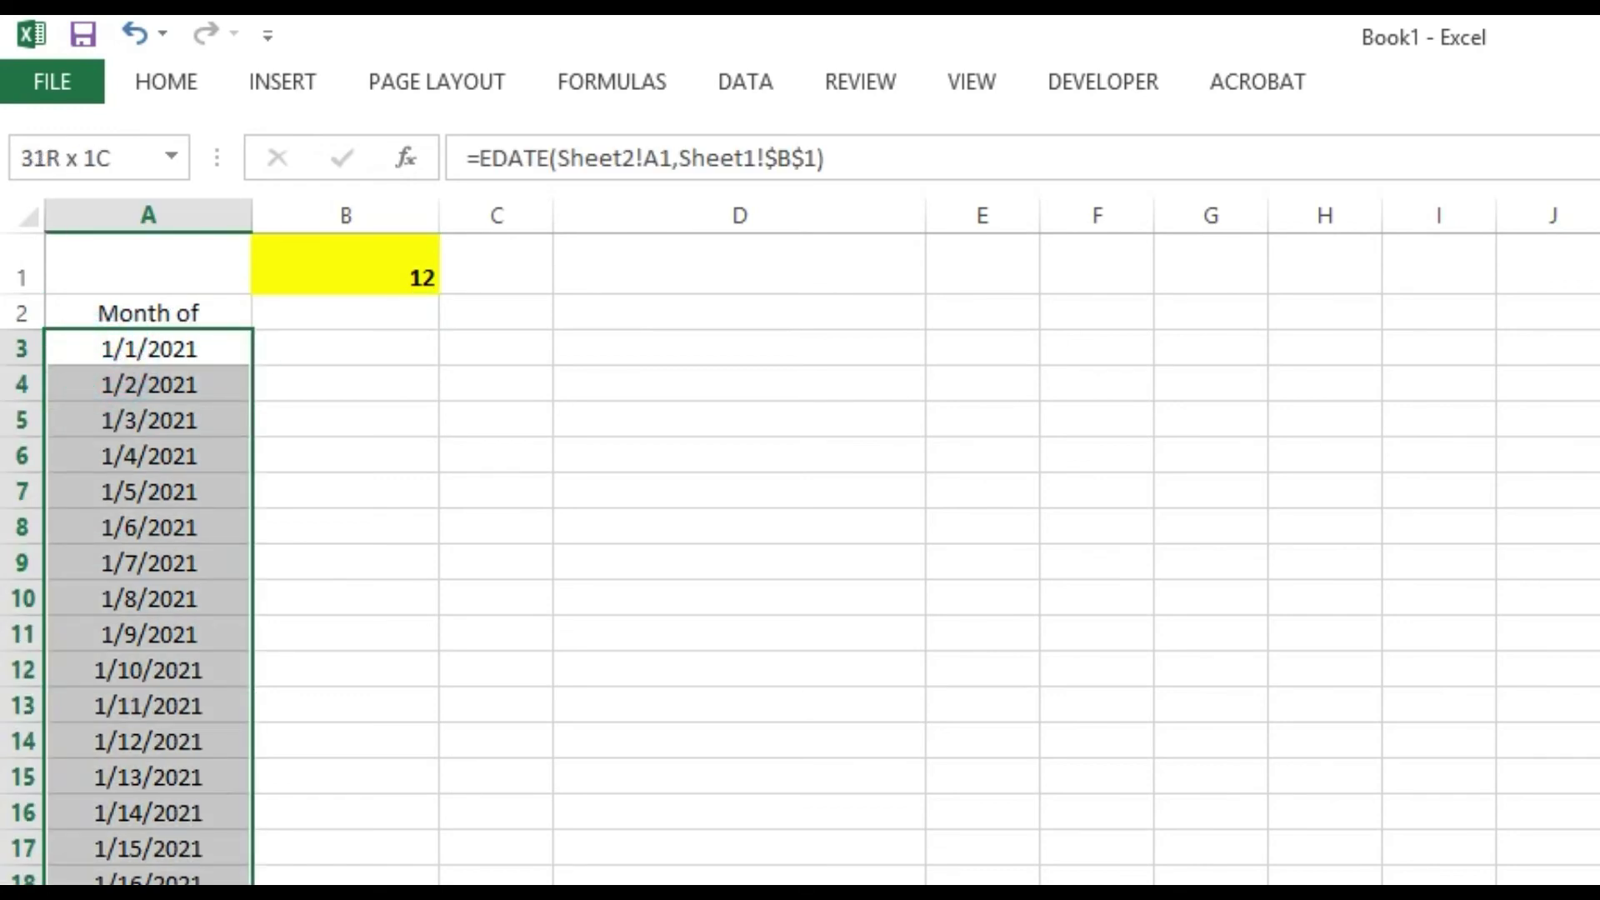
key(ctrl+c)
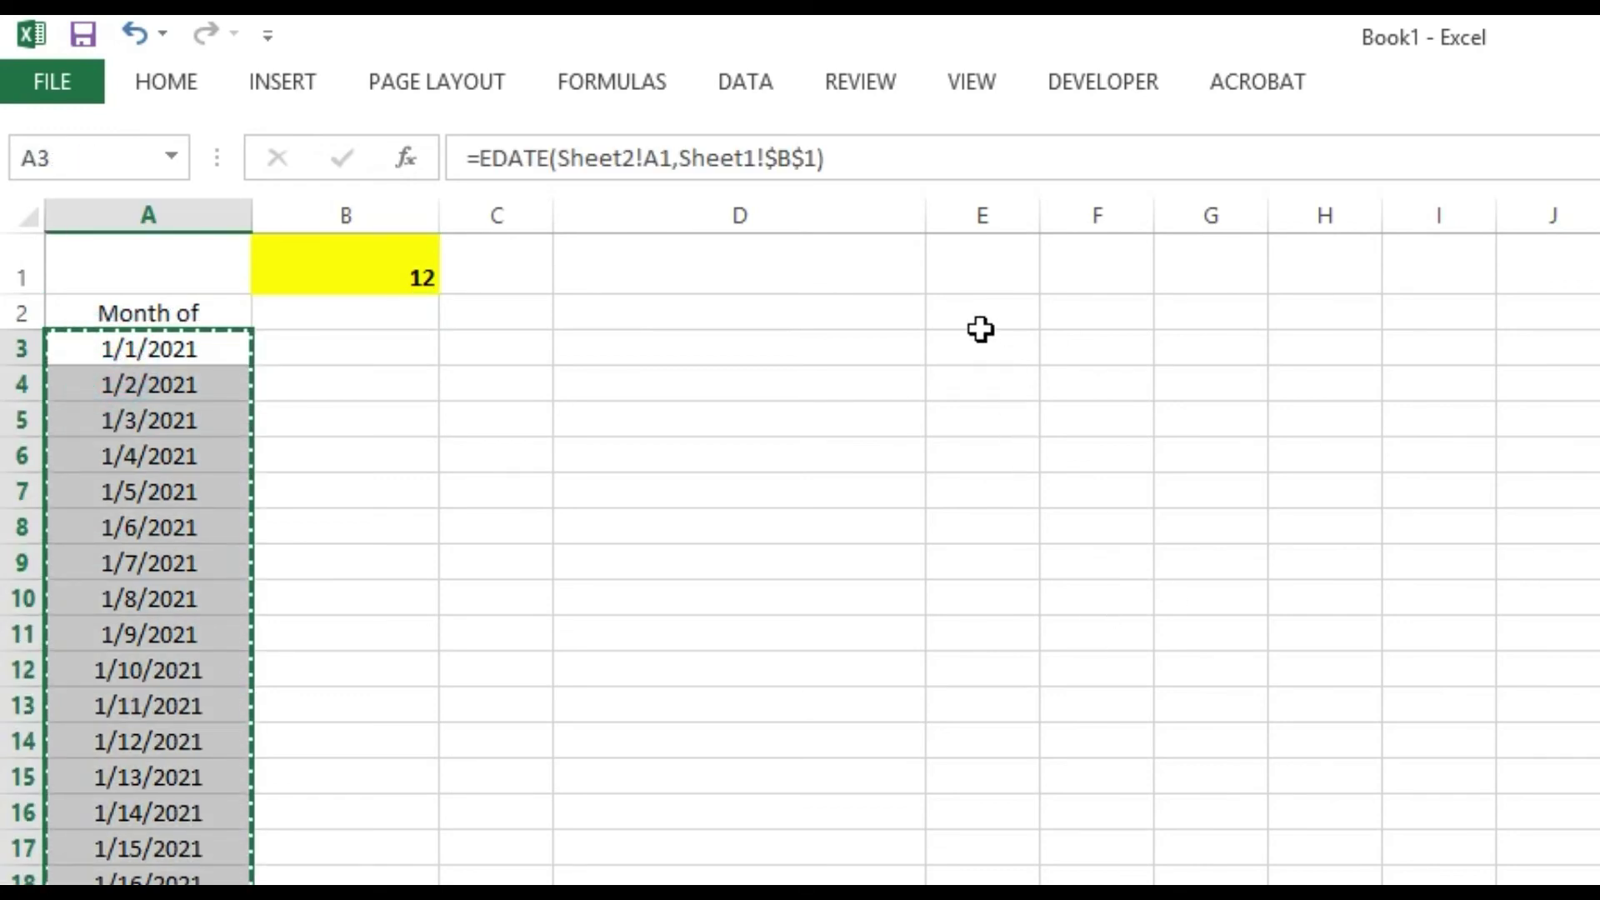
right_click(972, 345)
click(1102, 500)
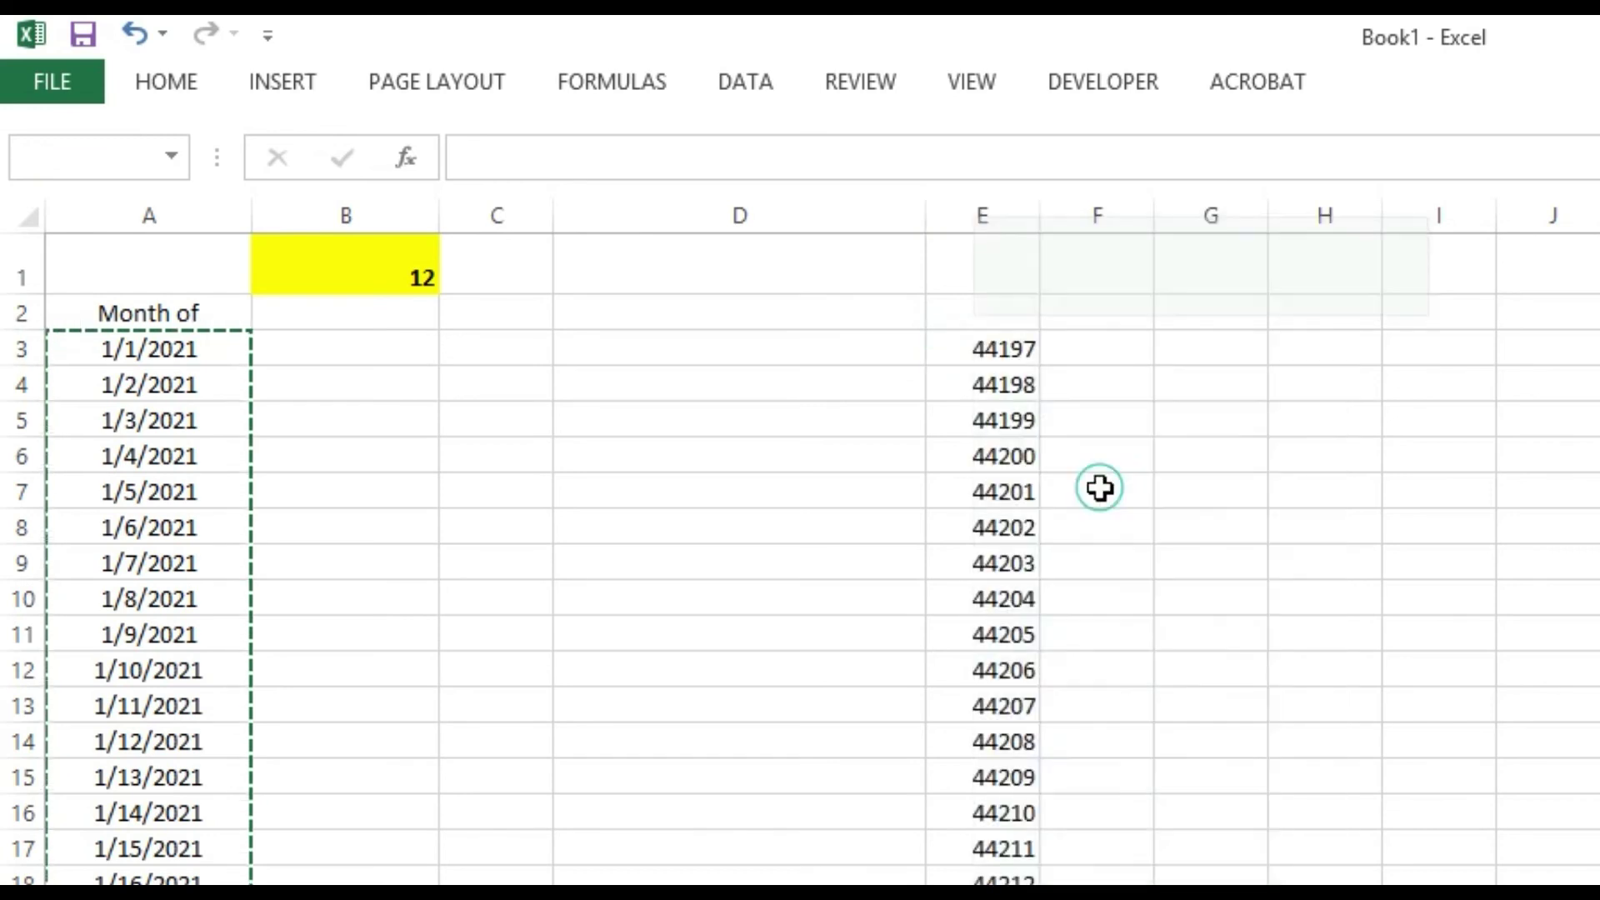
Format the pasted column E values as Short Date.
click(167, 83)
click(1344, 147)
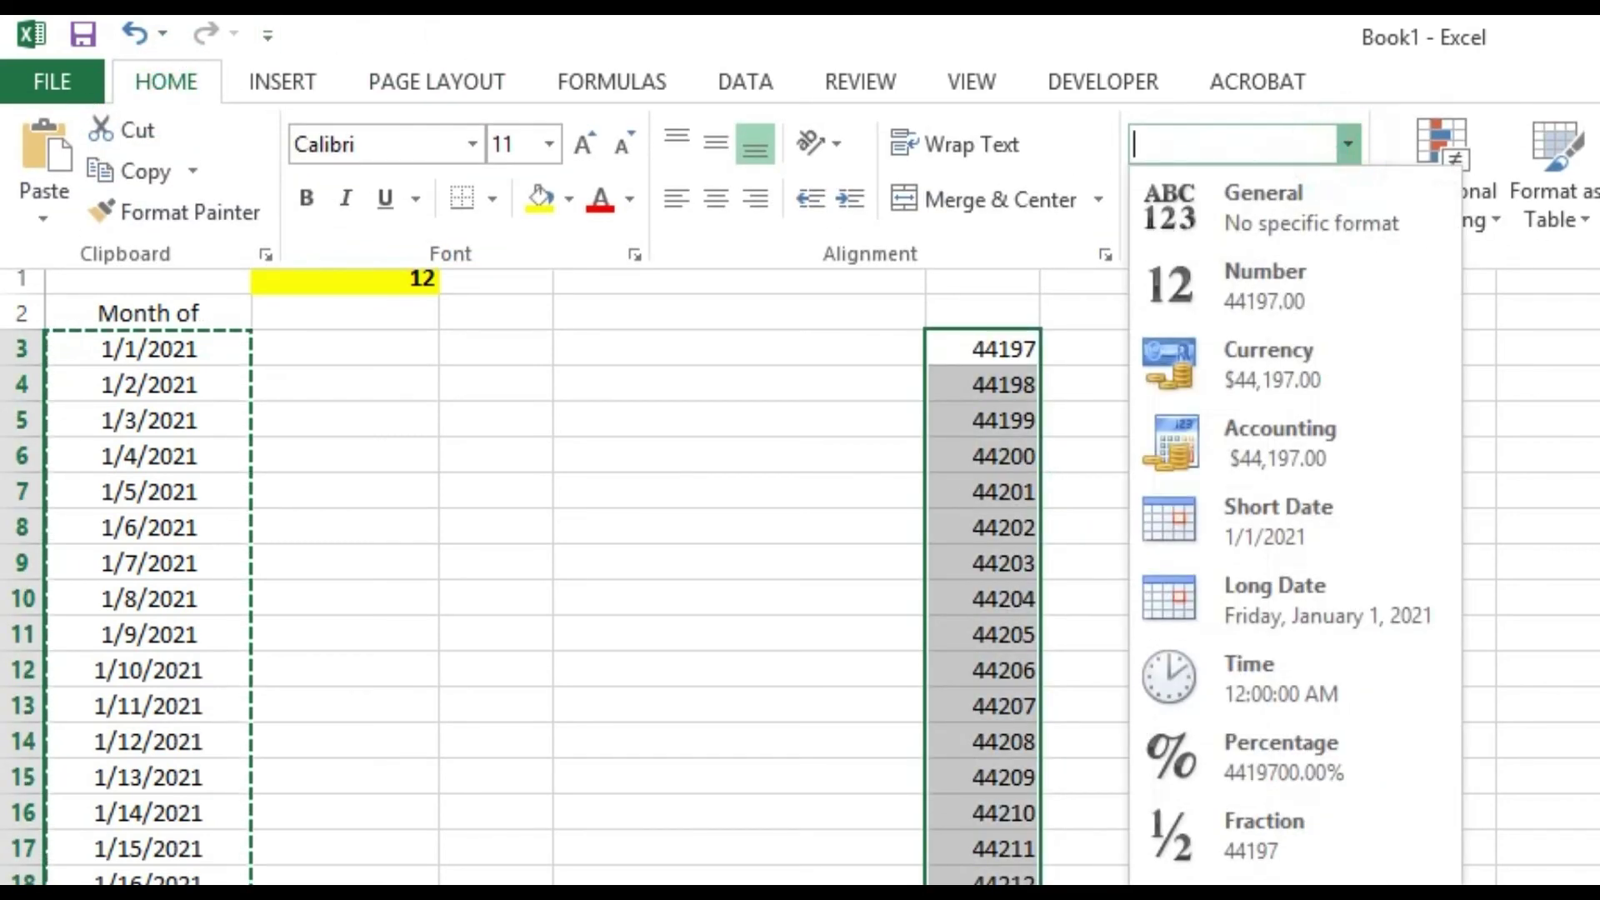
click(1300, 524)
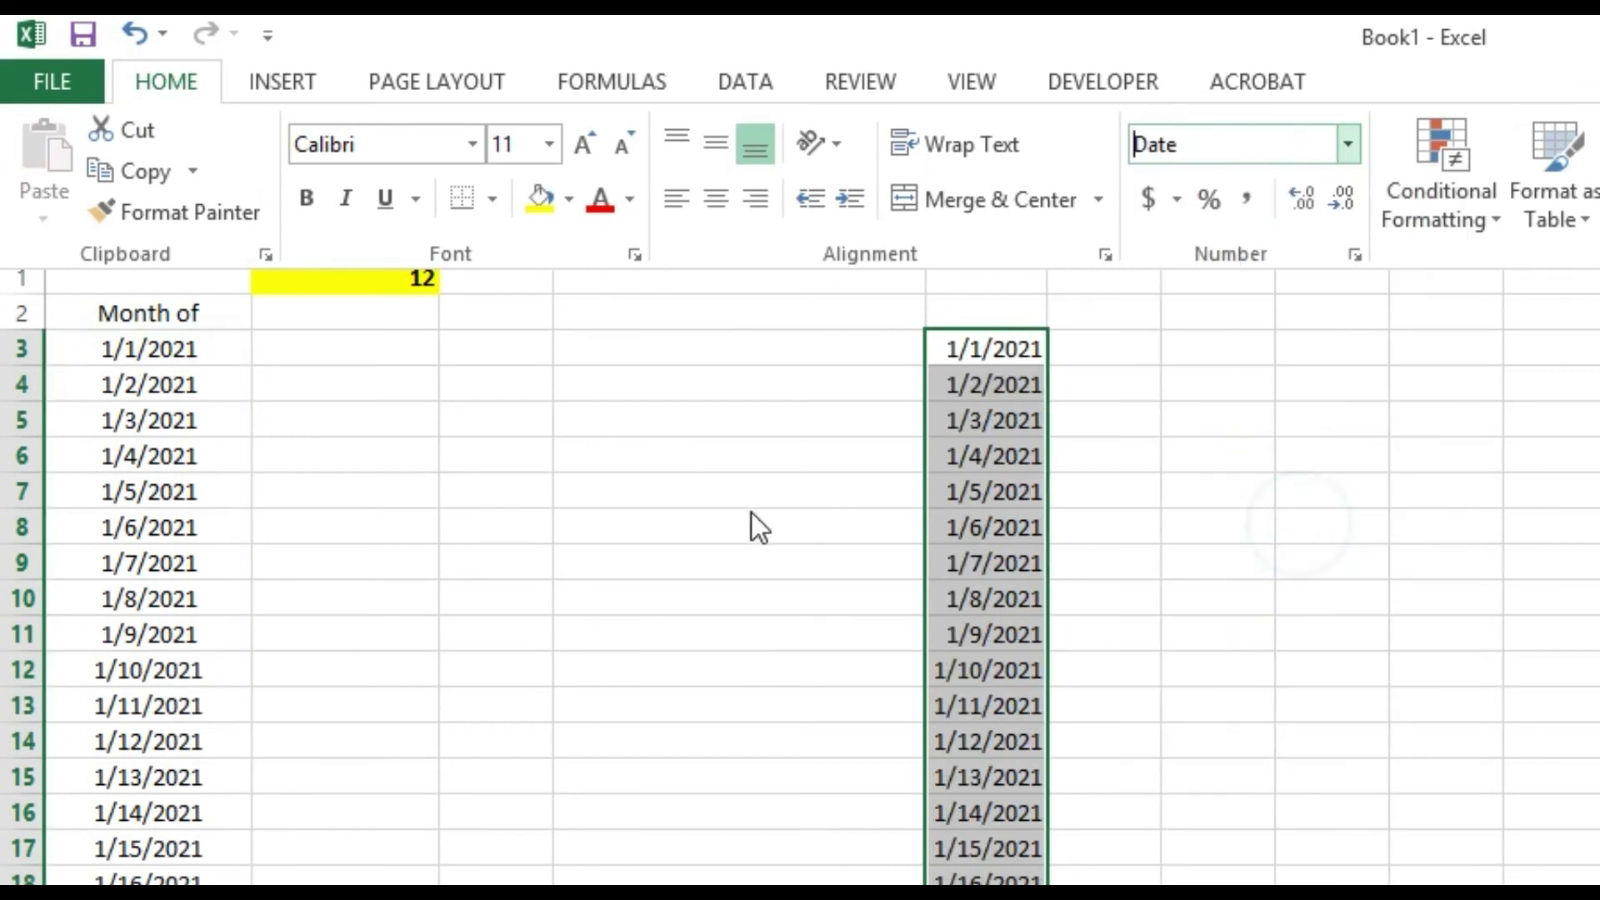
click(735, 493)
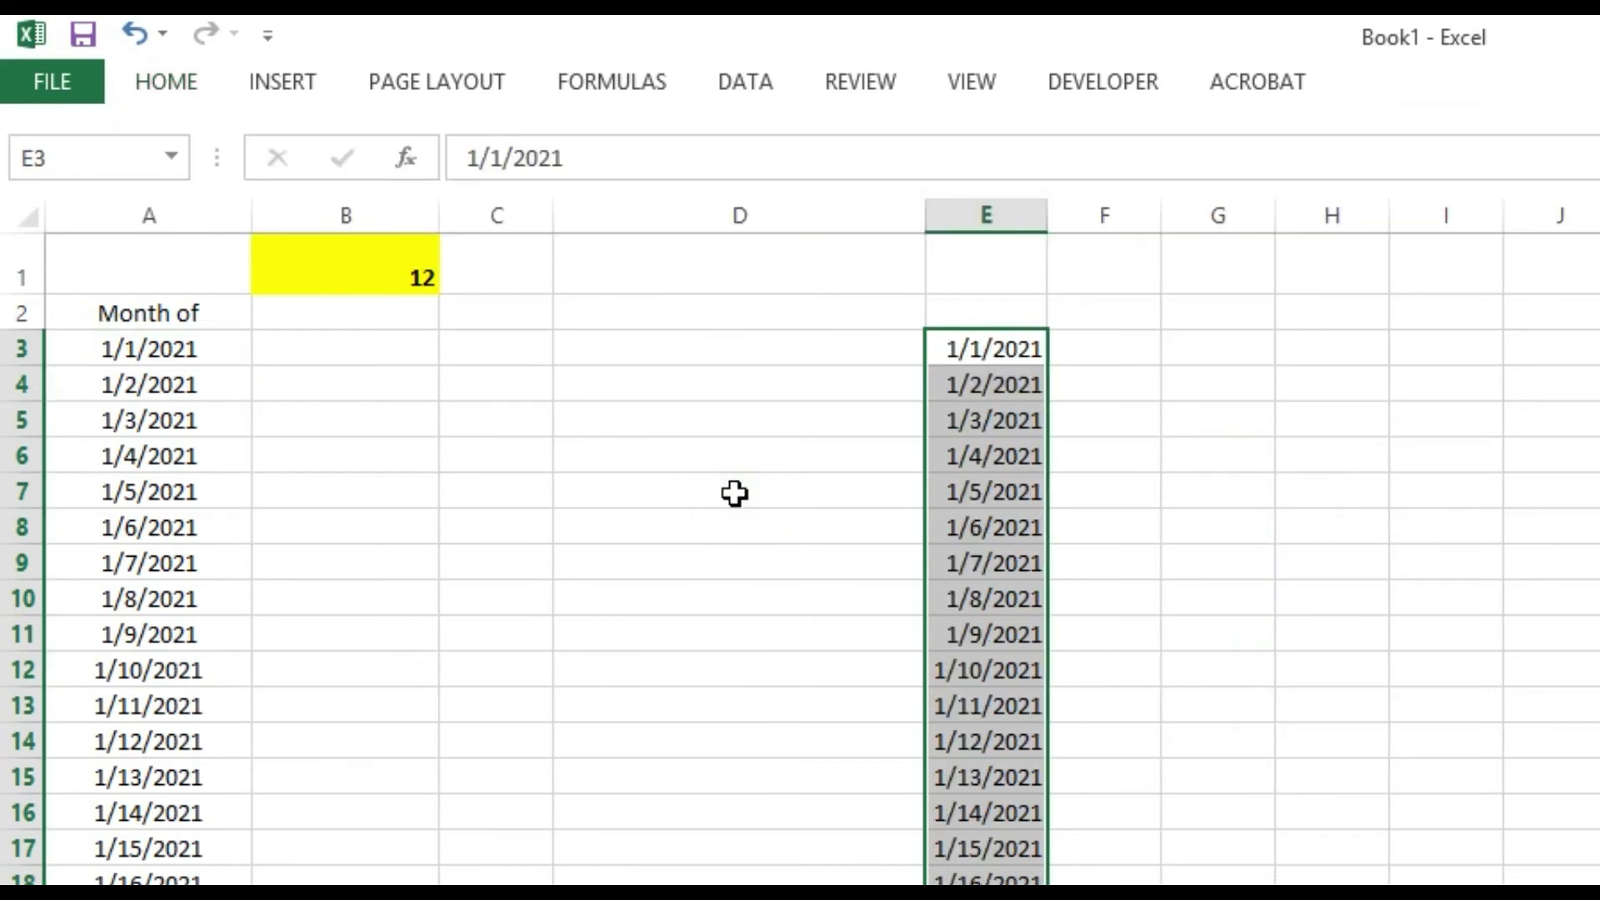
click(342, 271)
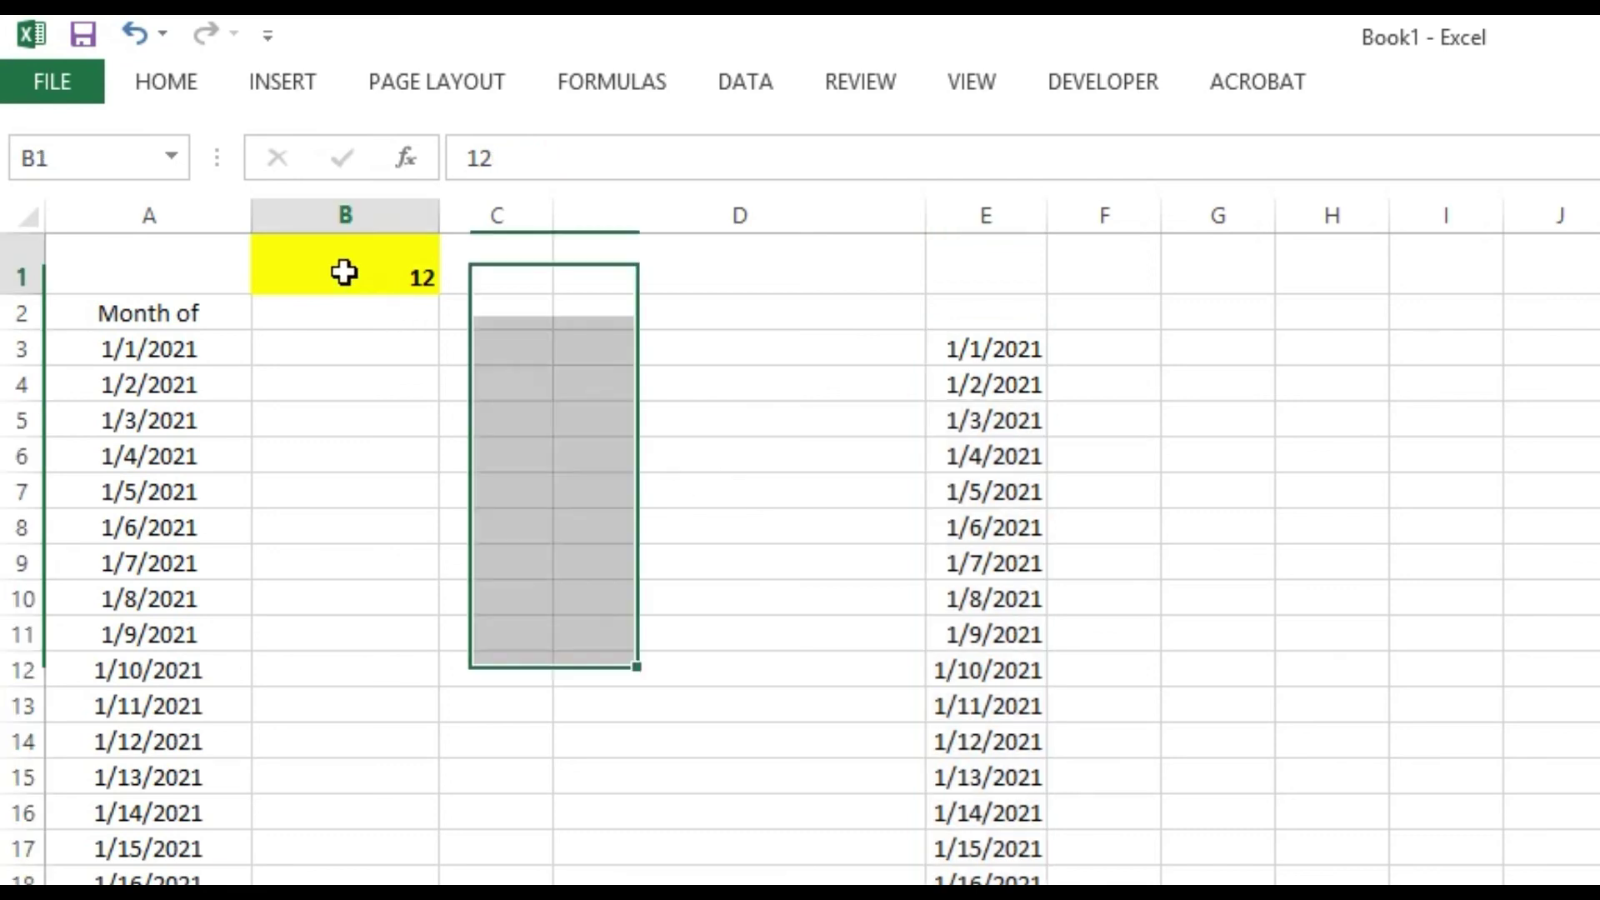
click(574, 578)
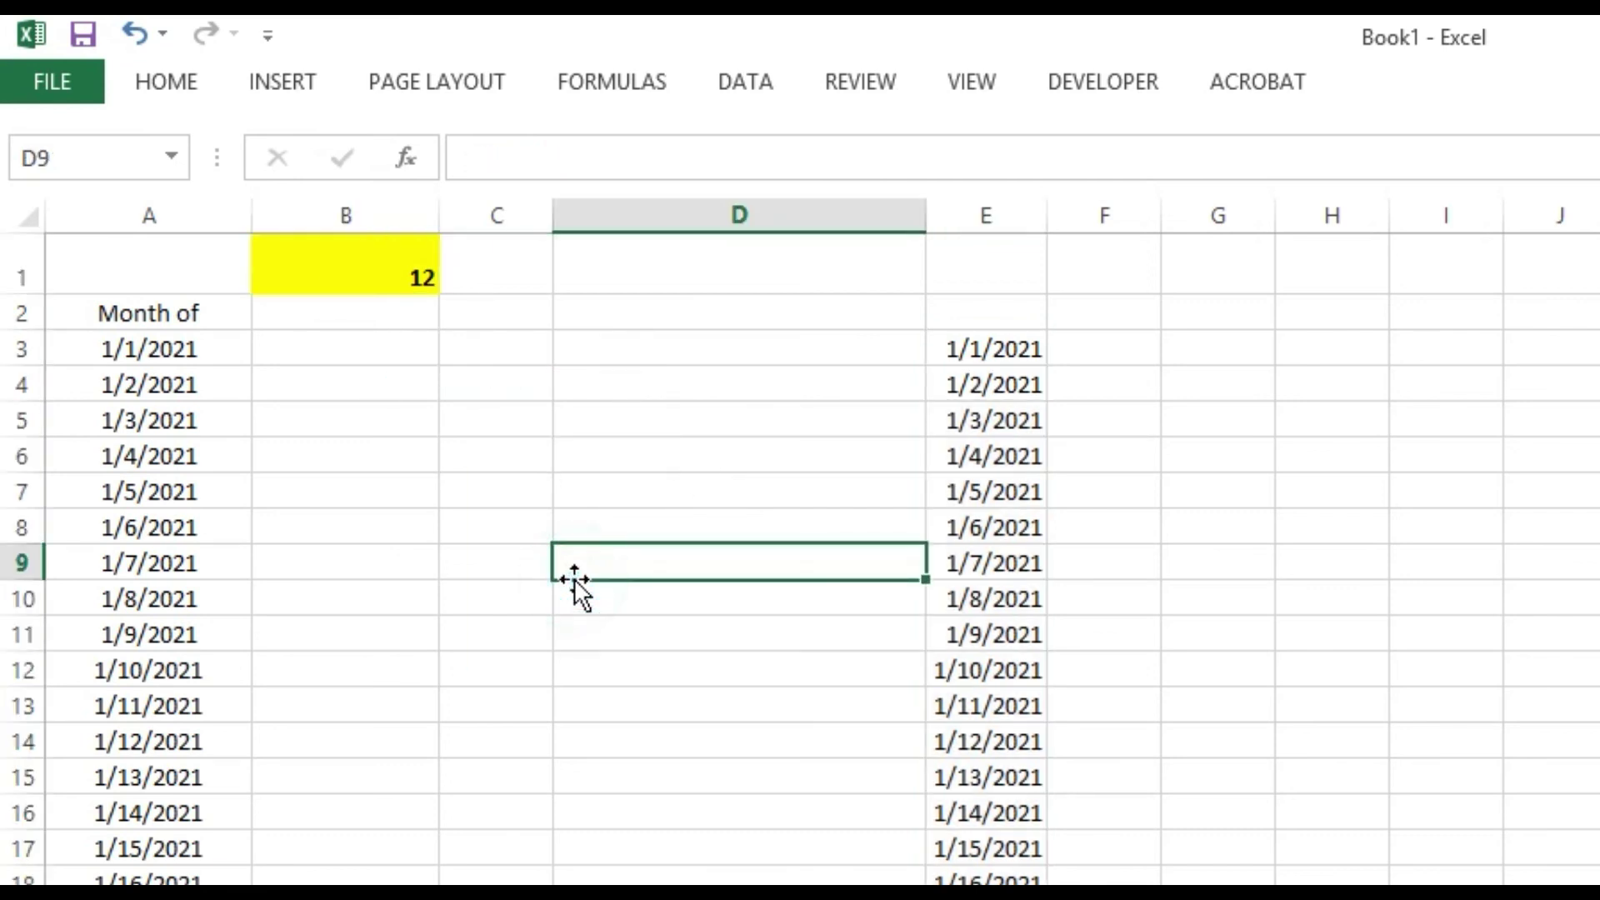